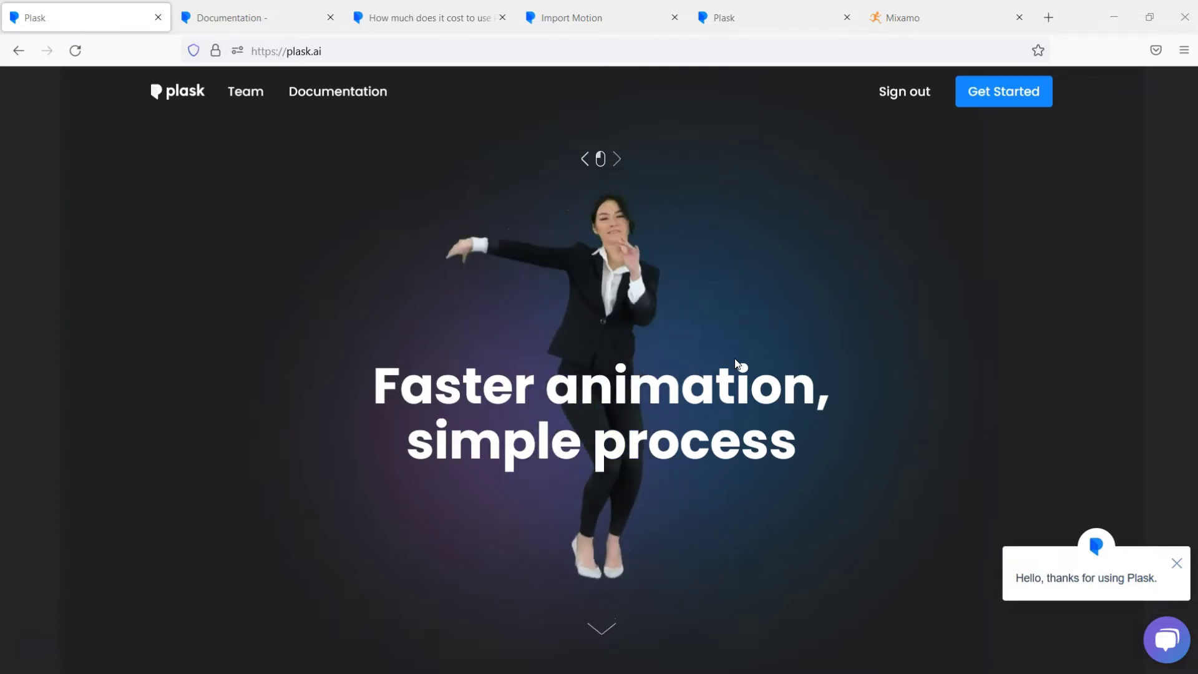
Watch the Plask homepage video, then switch to Mixamo's animation library previewing Joyful Jump.
left_click(488, 458)
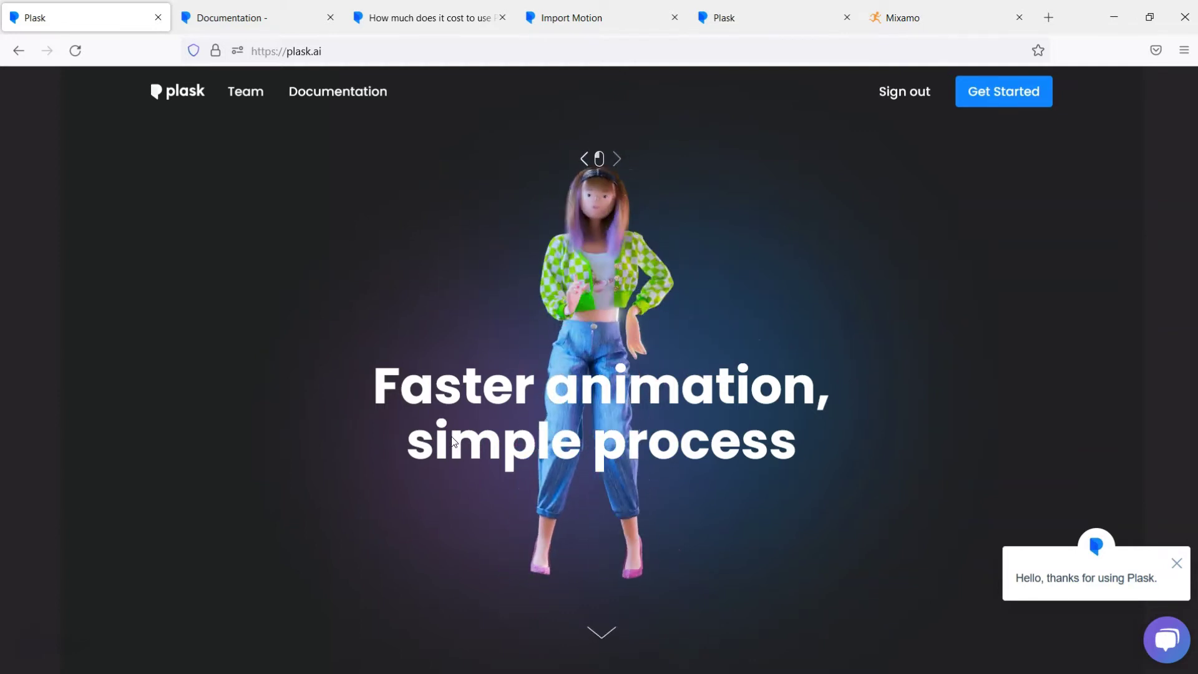
left_click(346, 517)
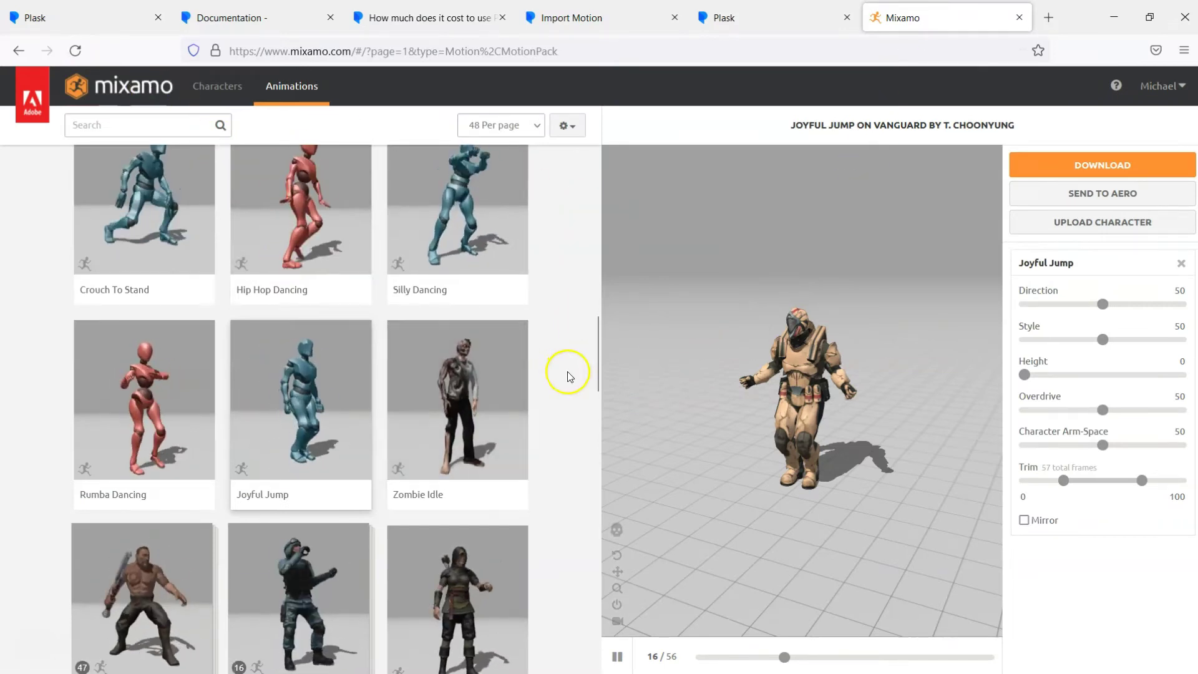
Browse Mixamo's stock characters, then open the Upload Character dialog.
left_click(225, 87)
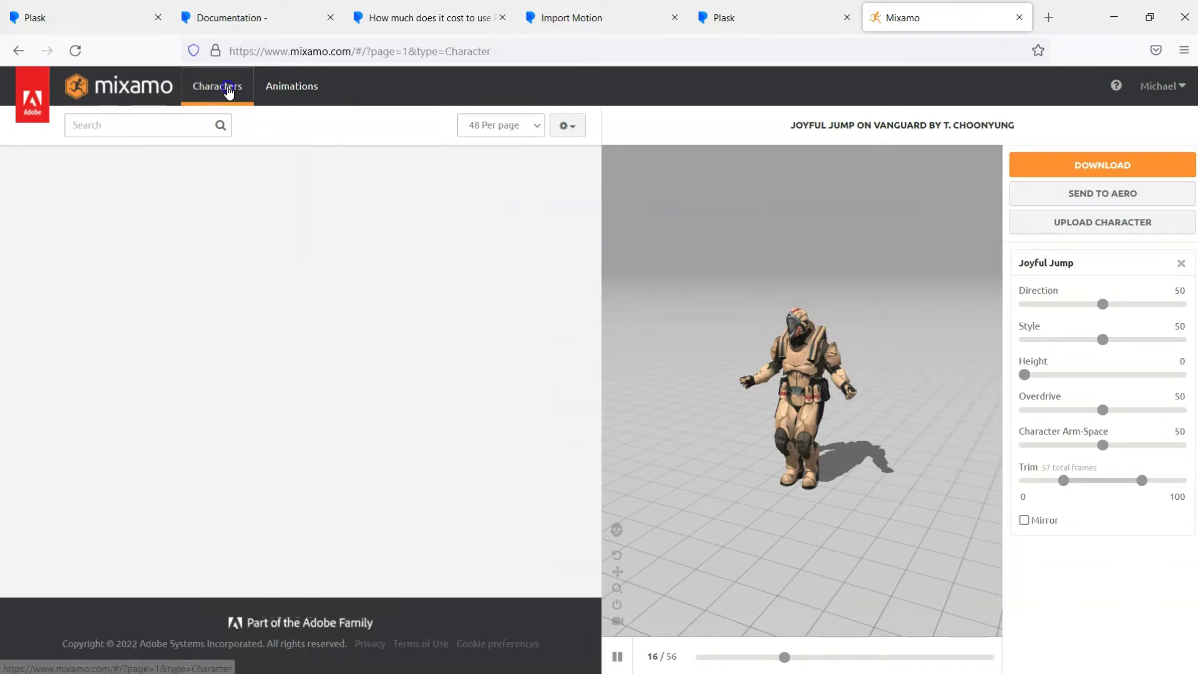
scroll(284, 370, "down", 14)
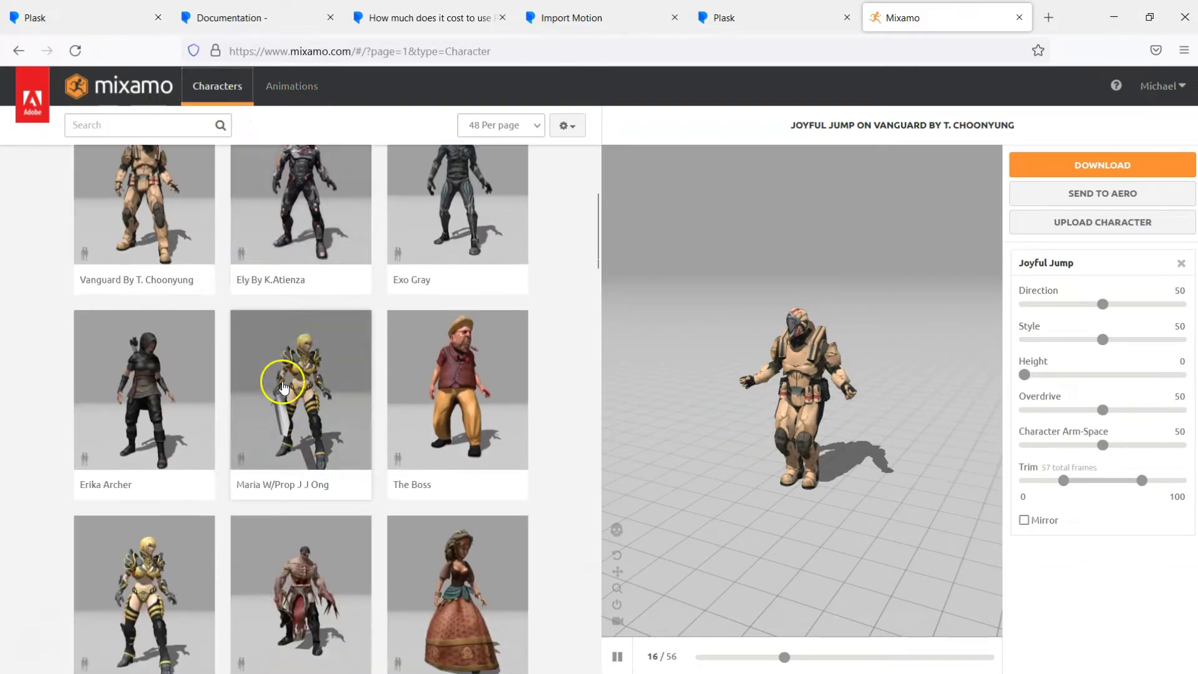
scroll(331, 369, "down", 6)
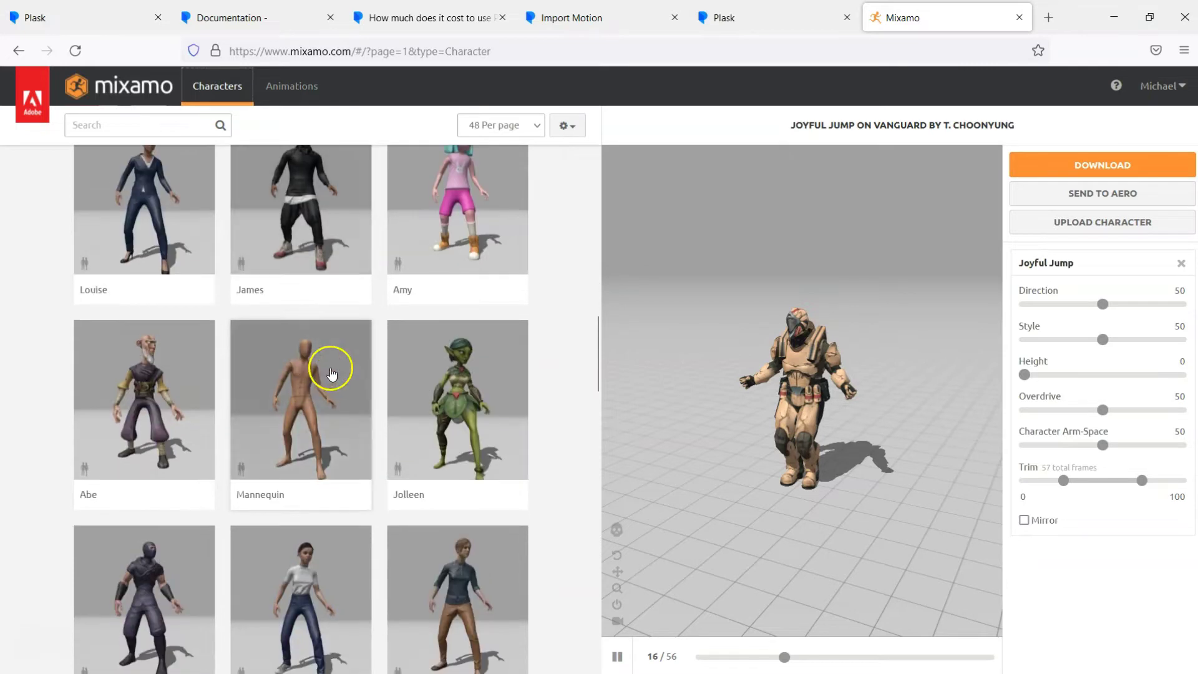
scroll(308, 350, "down", 1)
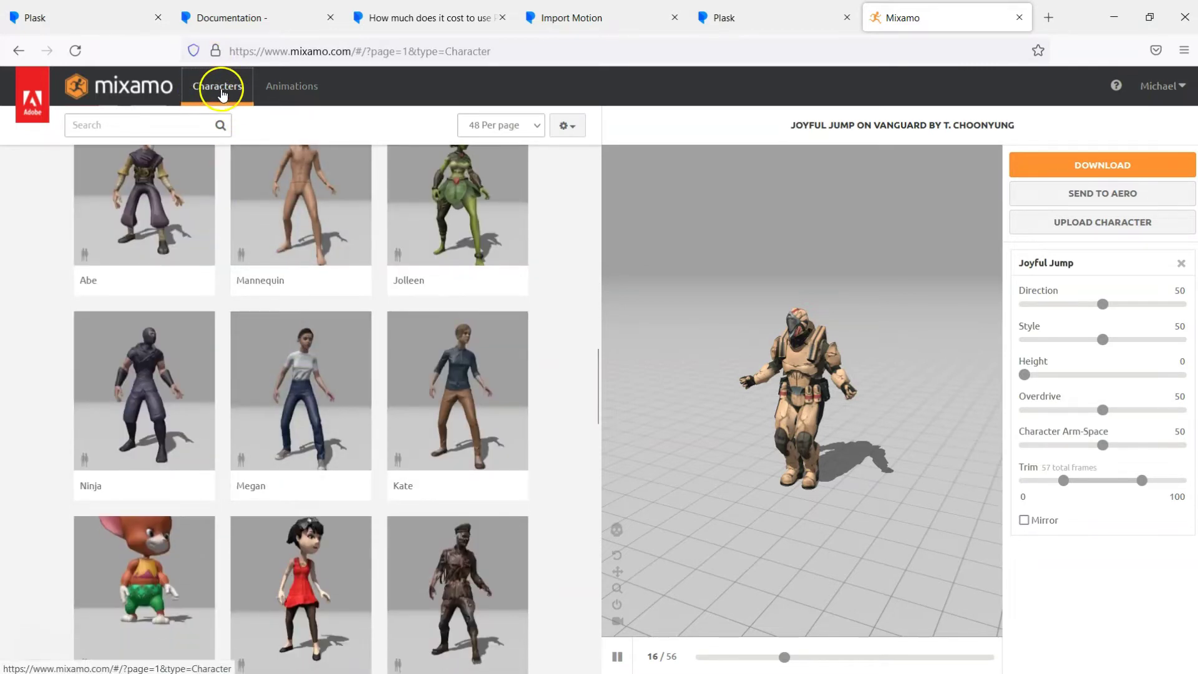
scroll(290, 427, "down", 5)
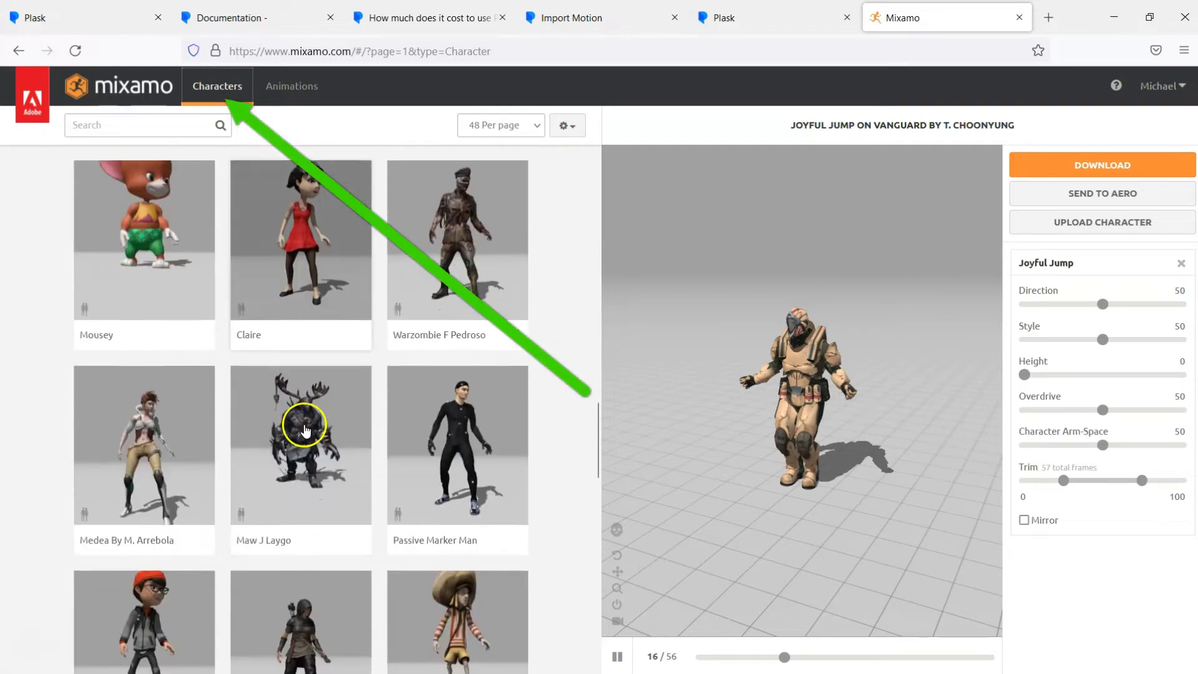
scroll(305, 429, "down", 5)
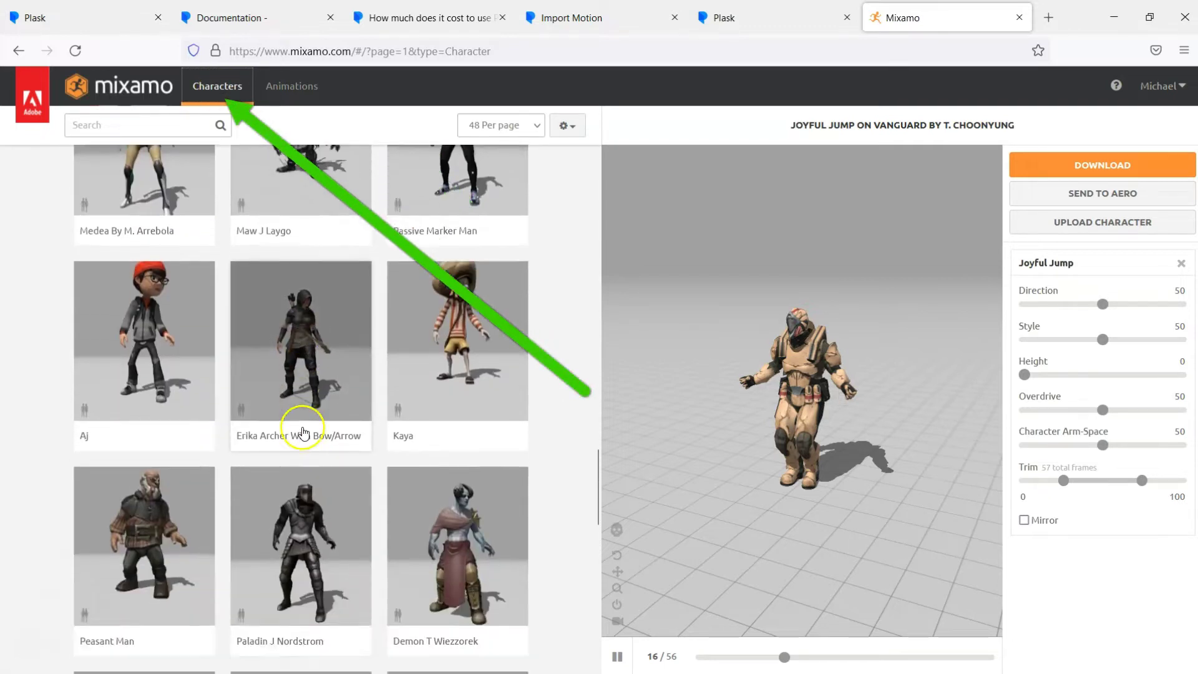
scroll(303, 432, "down", 2)
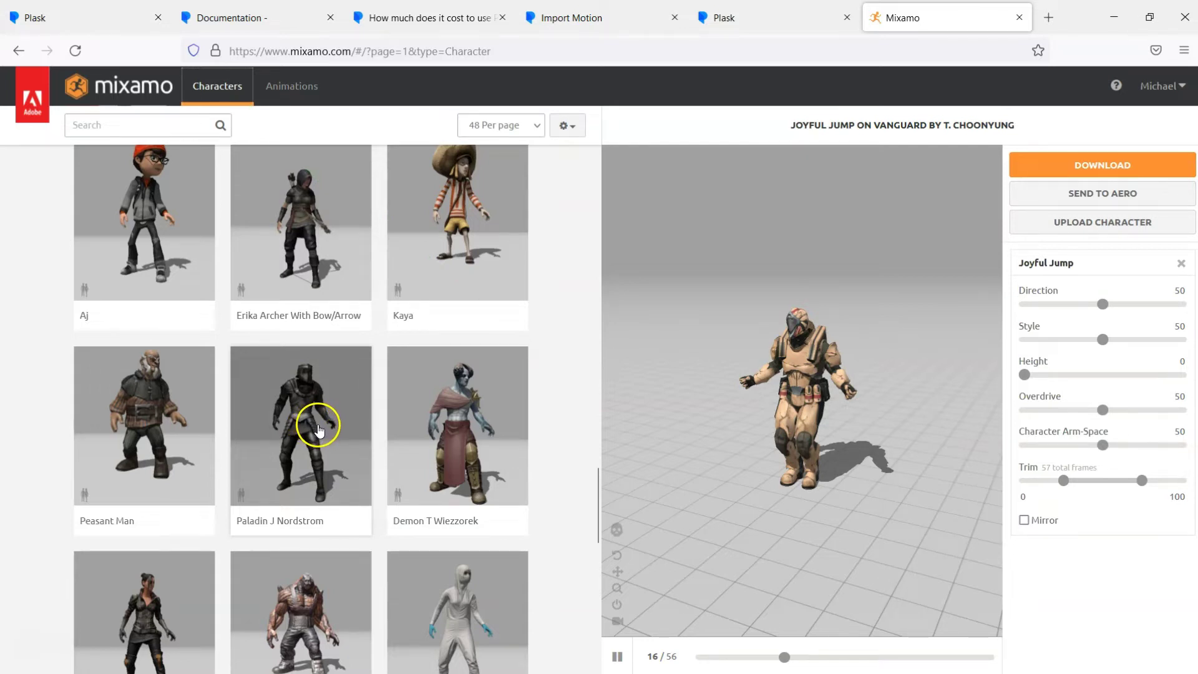
left_click(1113, 223)
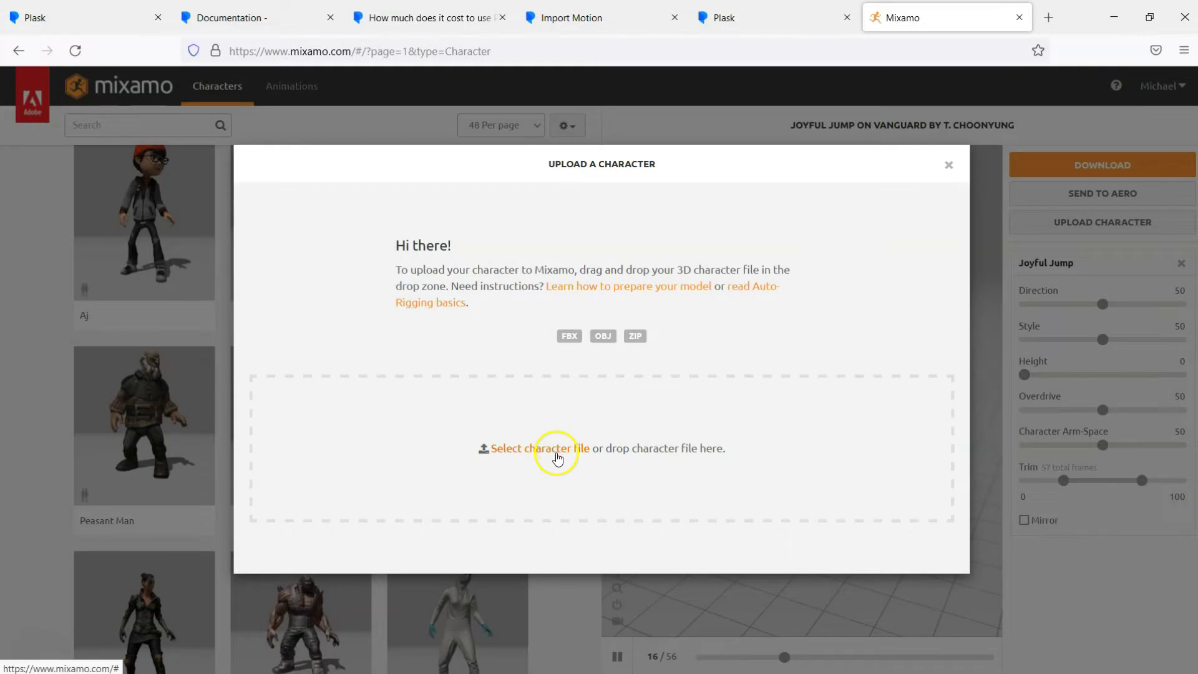
Upload the GIRL fbx file from the Plask folder as a Mixamo character.
left_click(557, 458)
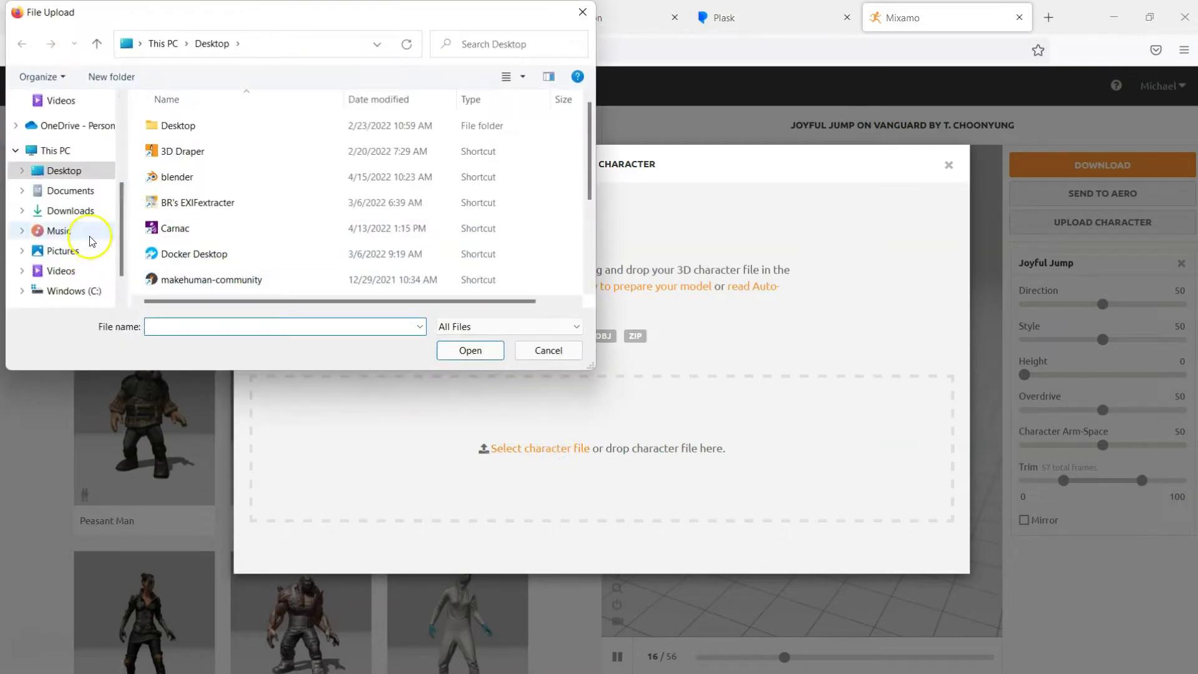
scroll(72, 270, "down", 1)
scroll(71, 187, "up", 2)
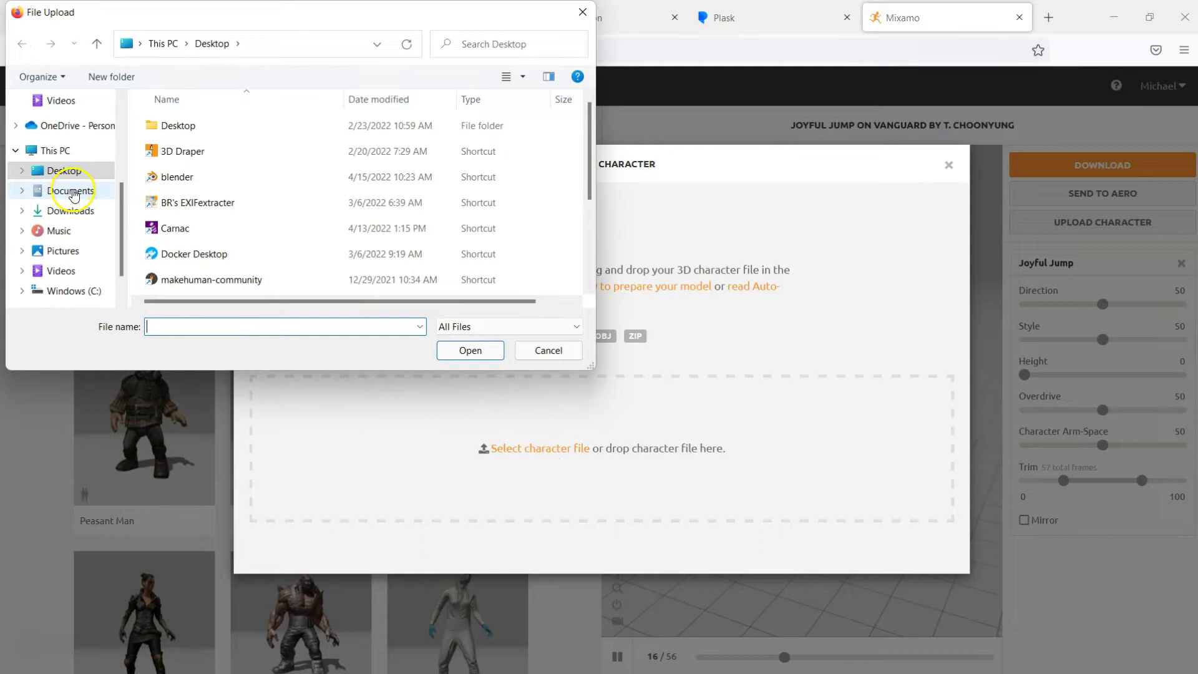
scroll(93, 268, "down", 1)
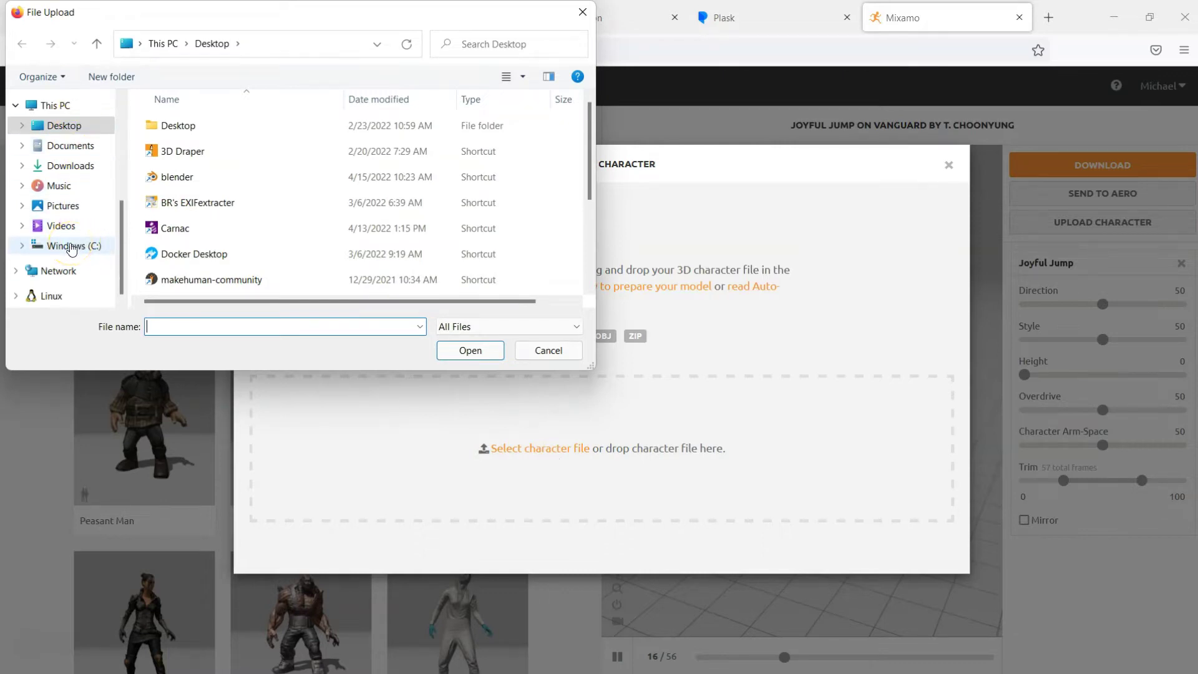
scroll(71, 248, "up", 3)
left_click(62, 161)
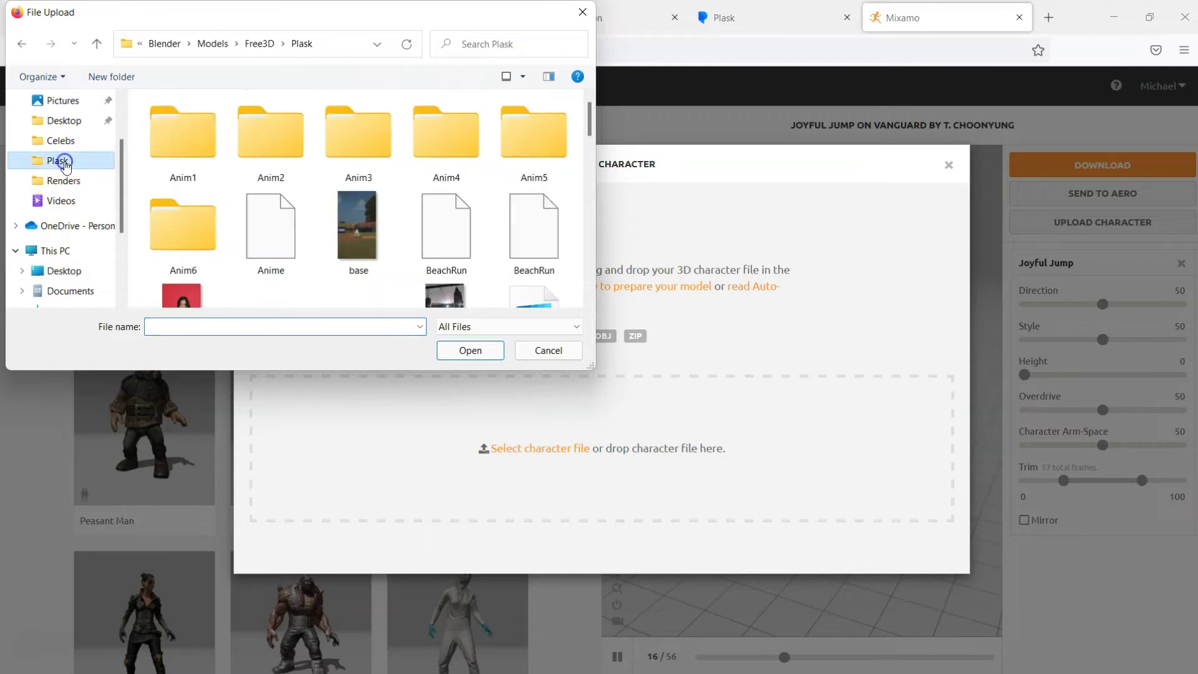
scroll(331, 206, "down", 2)
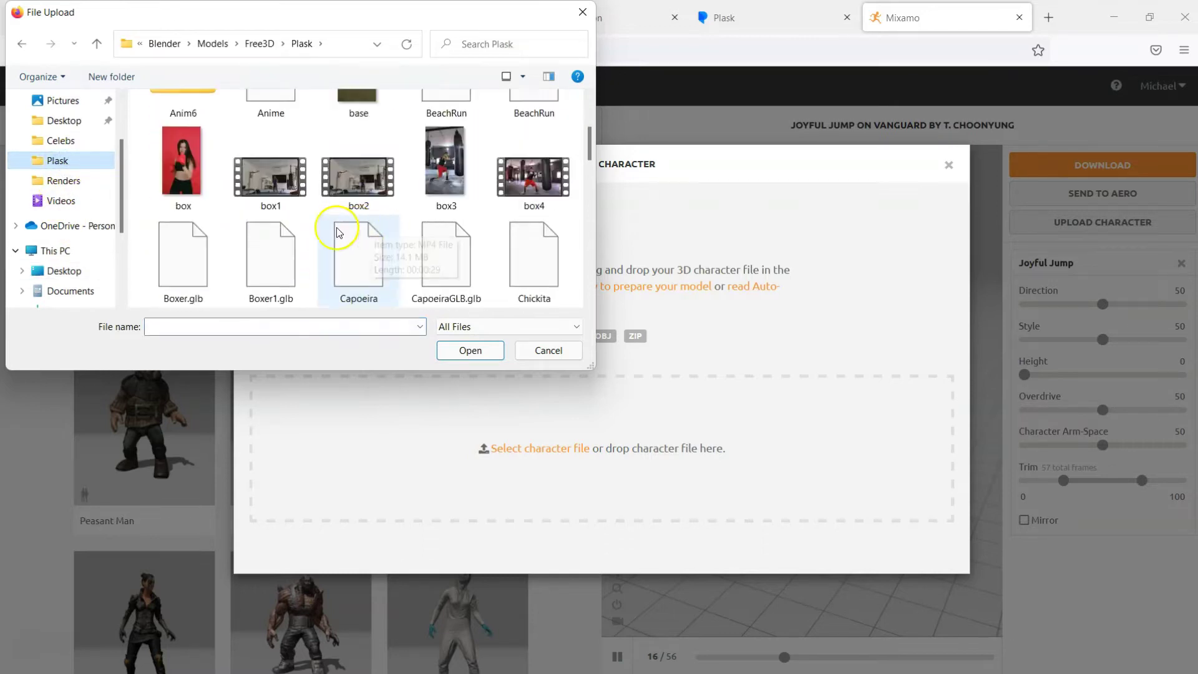
scroll(337, 232, "down", 2)
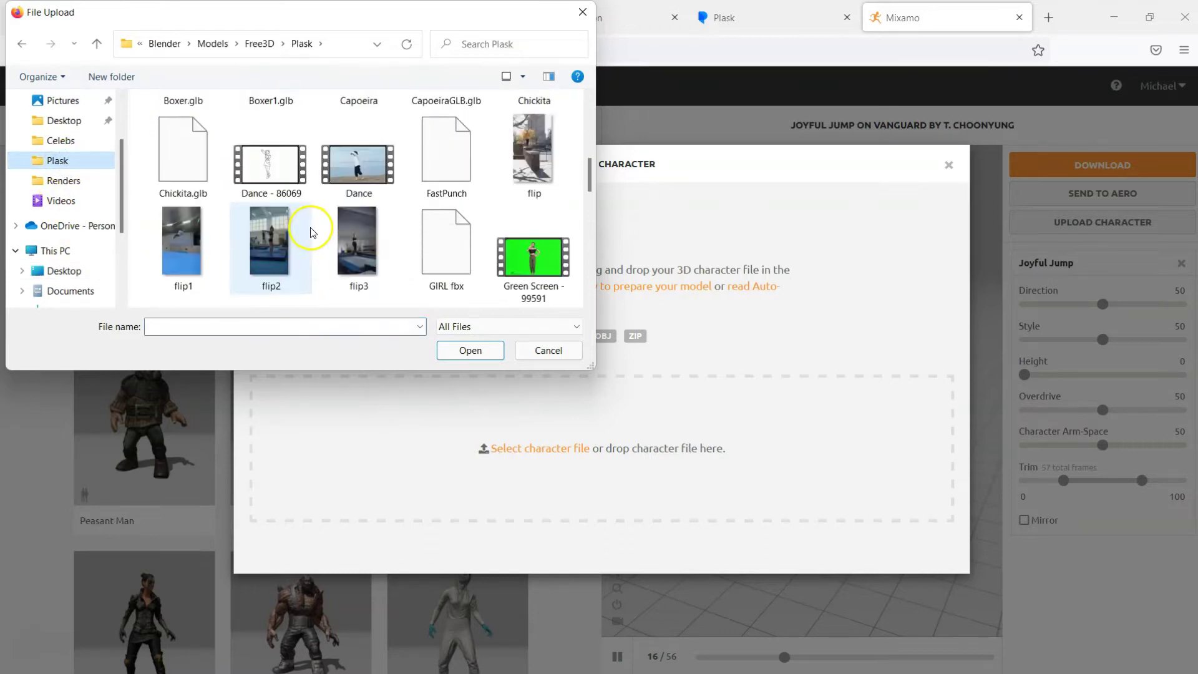
left_click(440, 242)
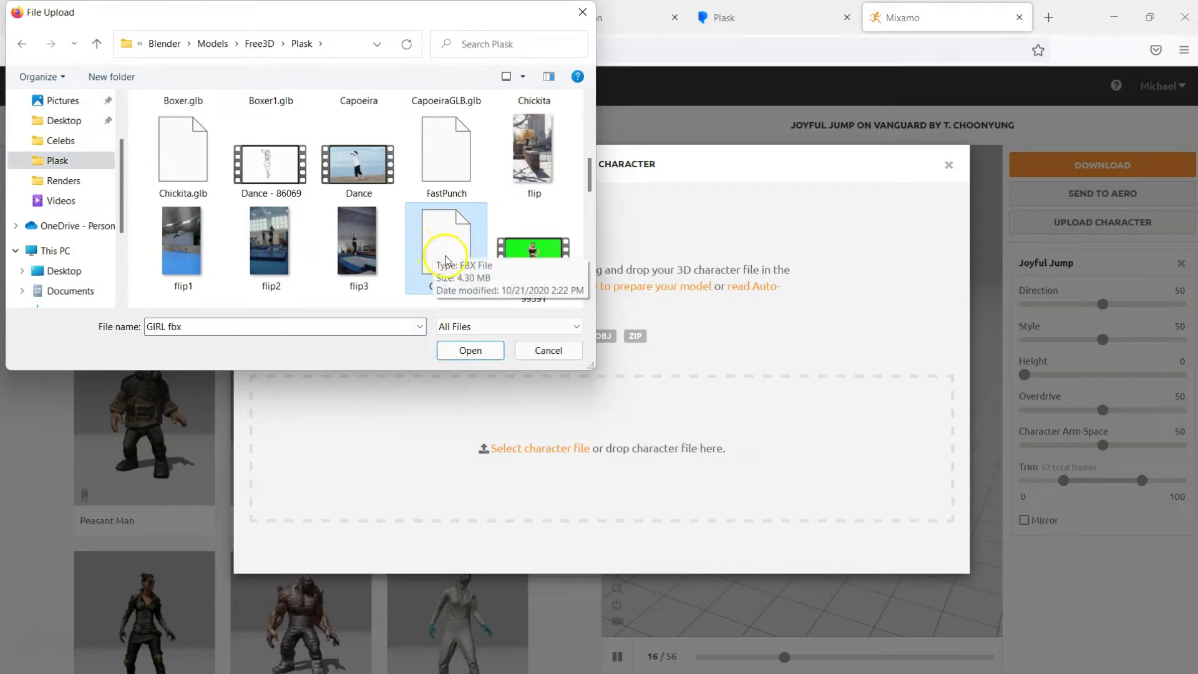
left_click(472, 352)
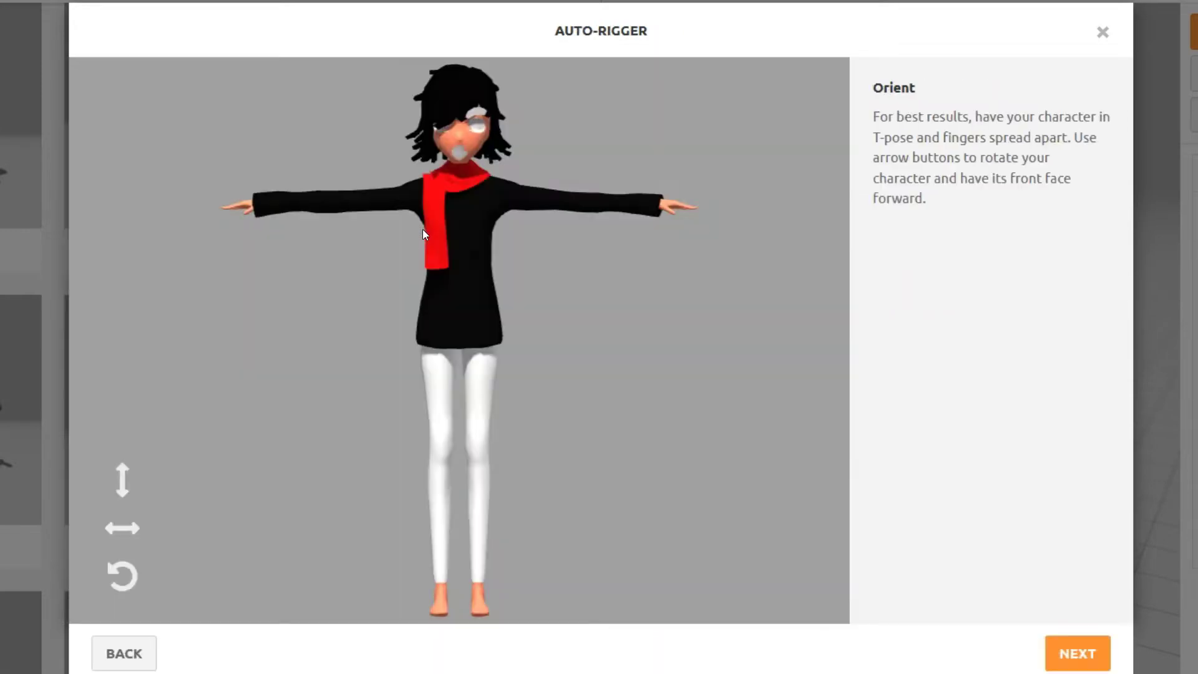
Let the T-posed girl load in the Auto-Rigger and accept her orientation.
left_click(525, 248)
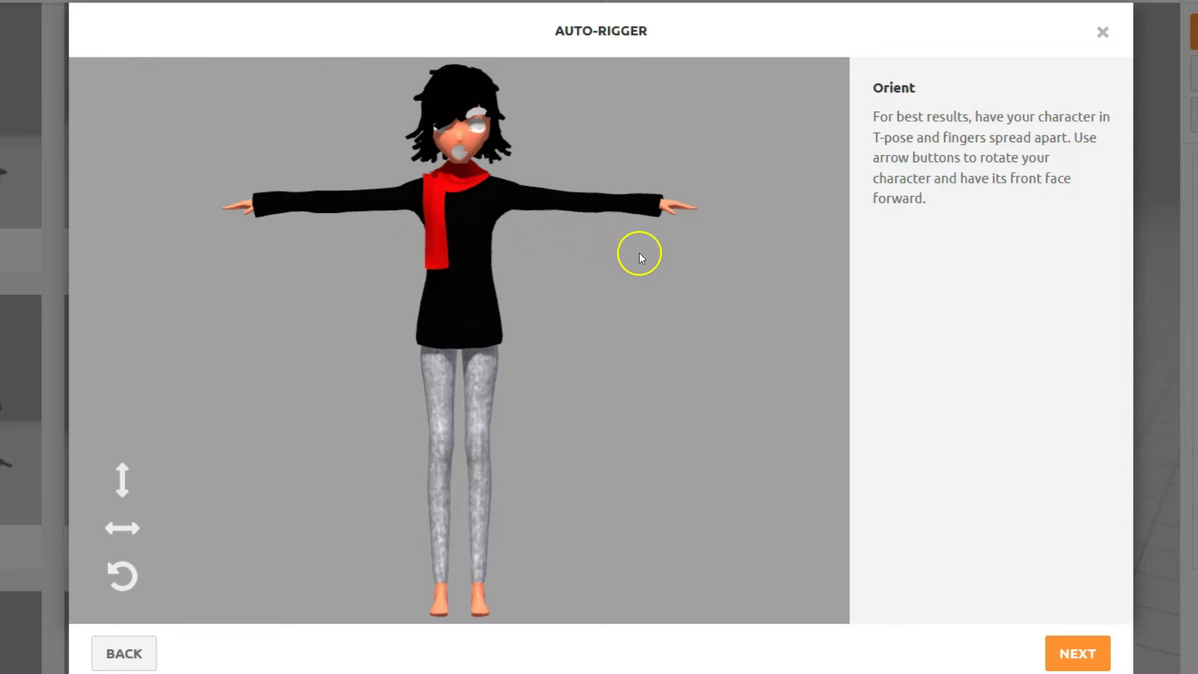
left_click(1097, 657)
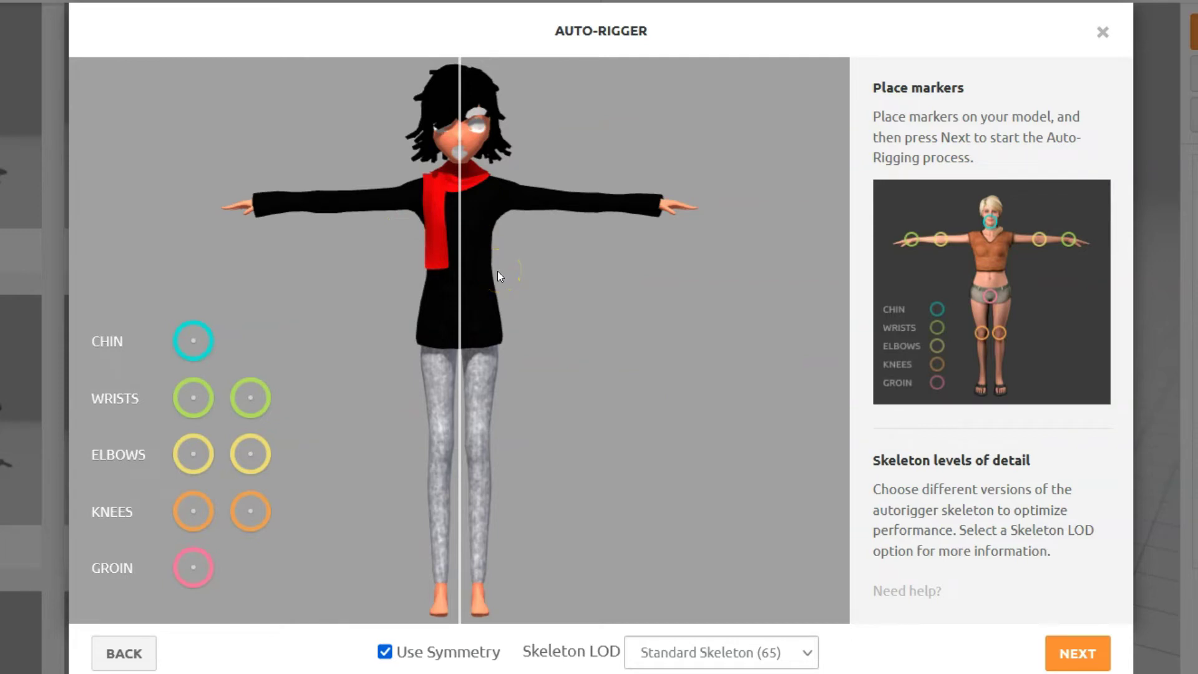
Place the chin, wrist, elbow, knee and groin markers with symmetry, then run auto-rigging.
mouse_move(193, 340)
left_mouse_down()
mouse_move(441, 195)
mouse_move(461, 165)
left_mouse_up()
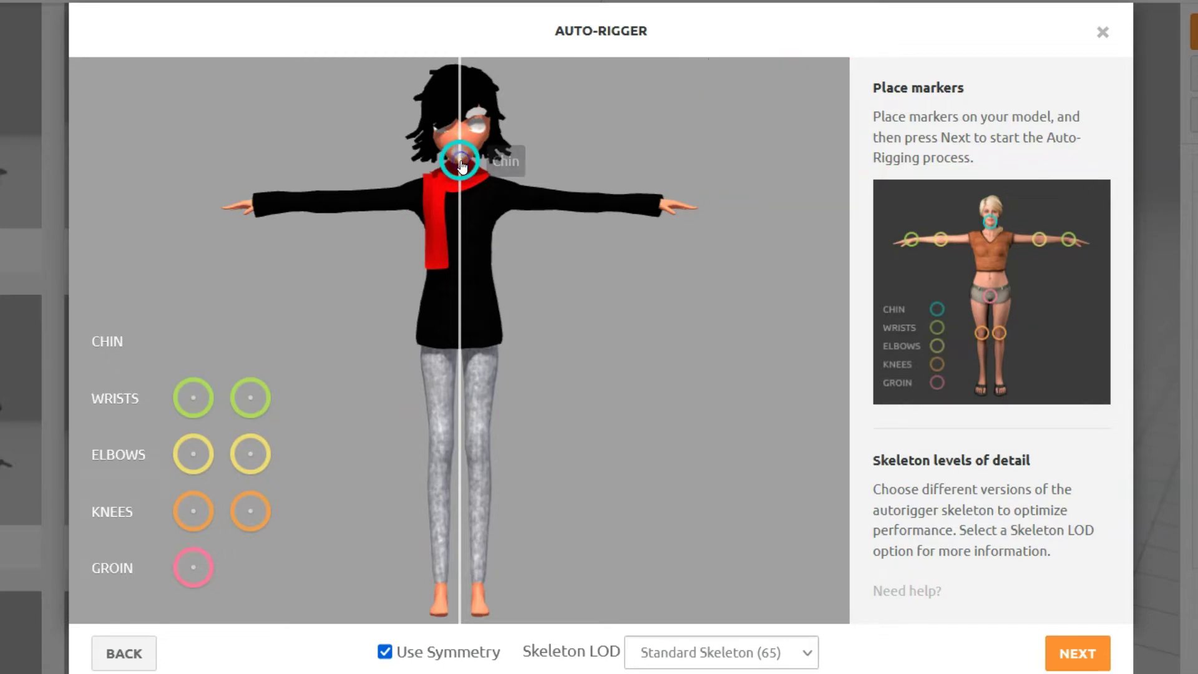
mouse_move(193, 397)
left_mouse_down()
mouse_move(233, 364)
mouse_move(330, 202)
mouse_move(269, 206)
left_mouse_up()
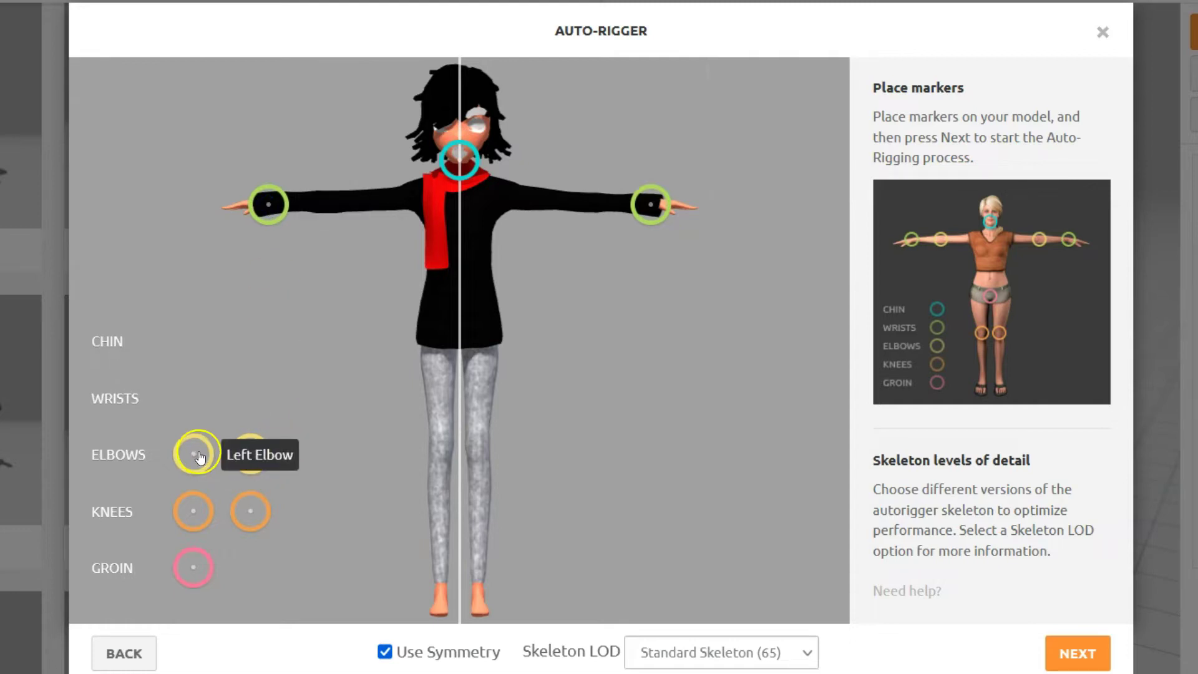
mouse_move(192, 460)
left_mouse_down()
mouse_move(286, 361)
mouse_move(350, 214)
mouse_move(340, 203)
left_mouse_up()
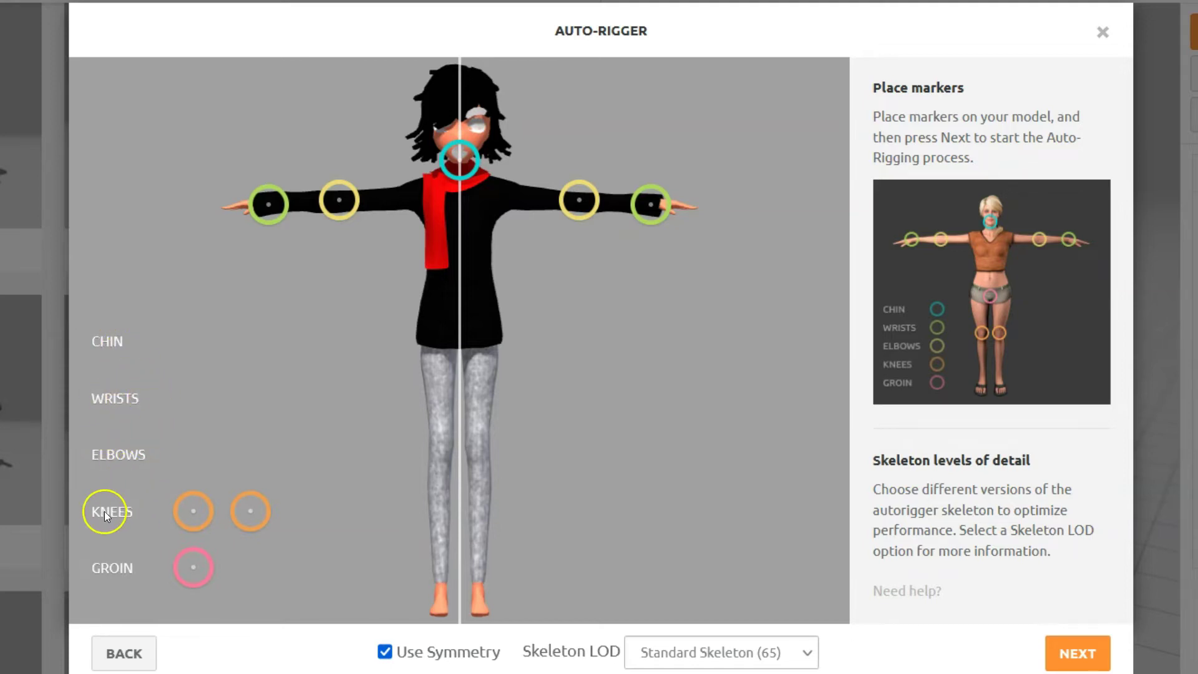
mouse_move(194, 511)
left_mouse_down()
mouse_move(386, 460)
mouse_move(440, 460)
left_mouse_up()
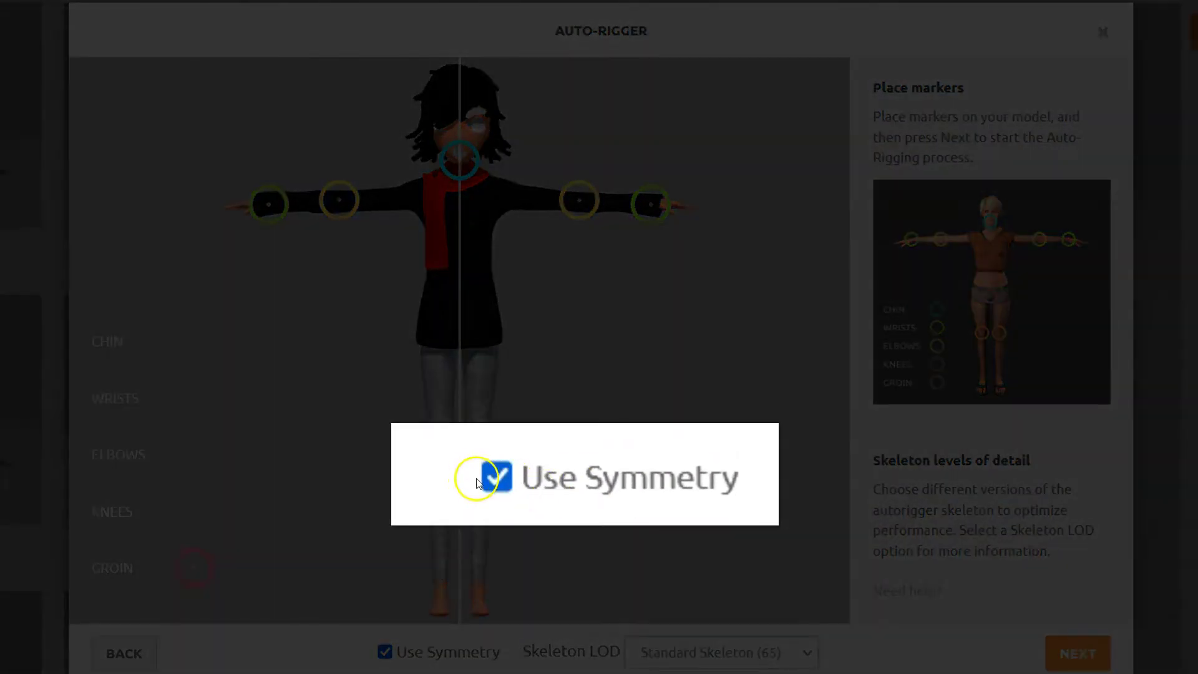
mouse_move(193, 567)
left_mouse_down()
mouse_move(286, 524)
mouse_move(461, 340)
left_mouse_up()
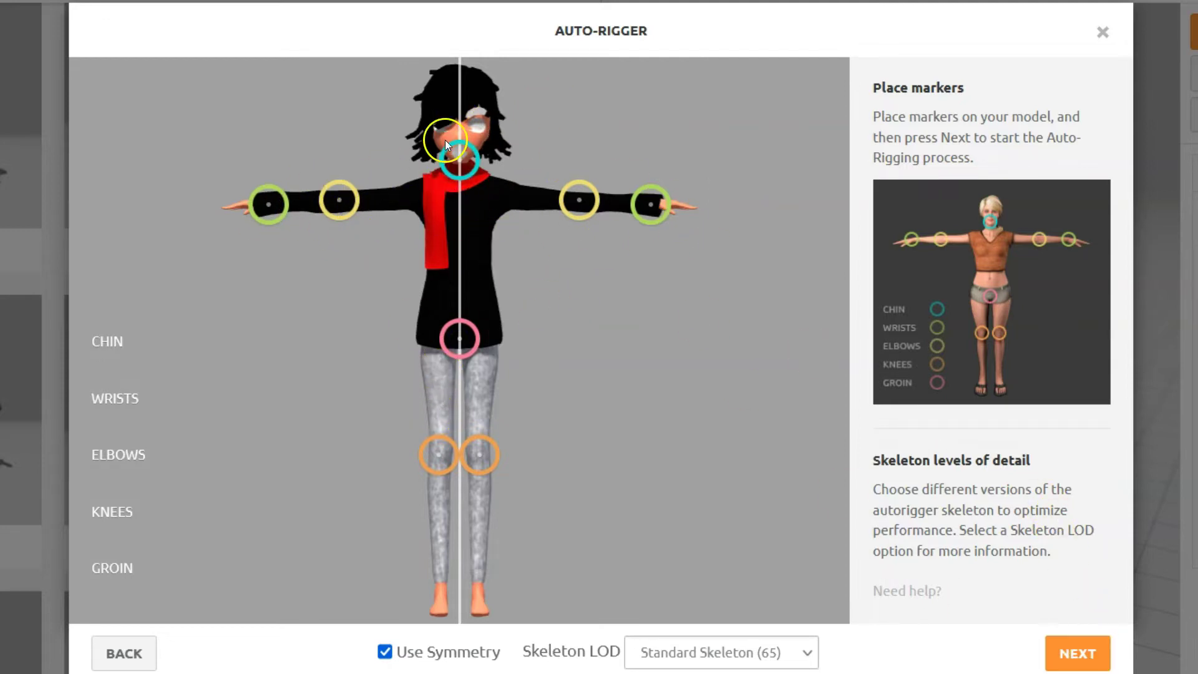
left_click(1085, 658)
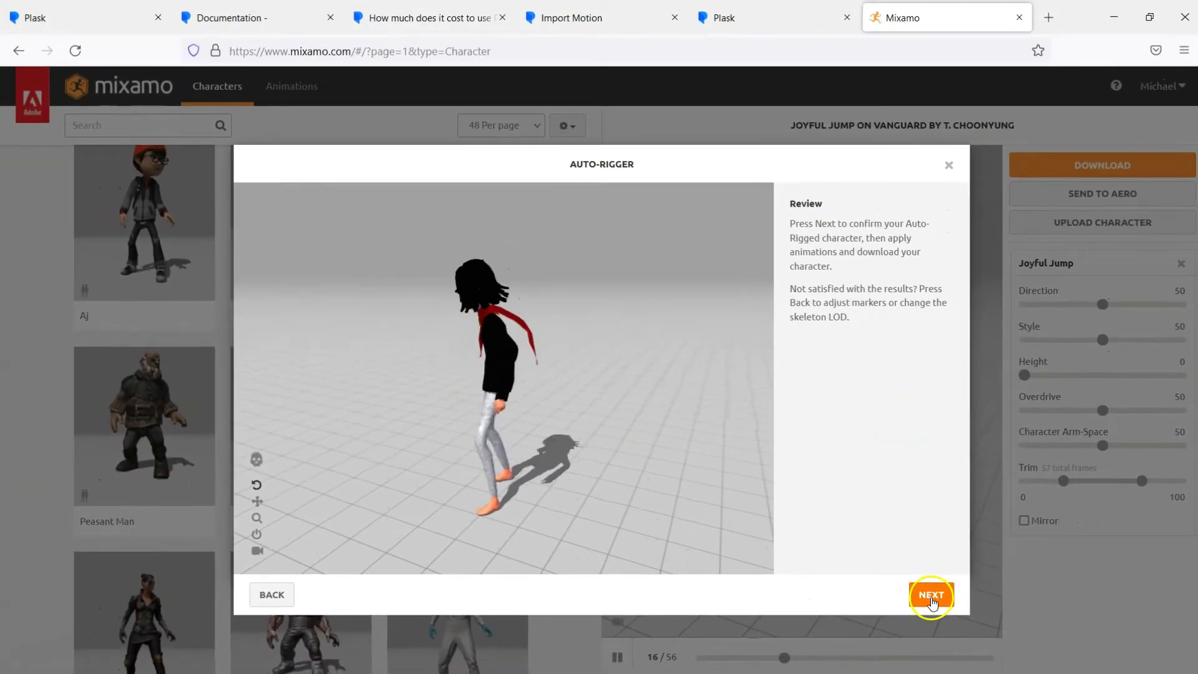
Confirm the rigged girl and make her replace the current character.
left_click(931, 596)
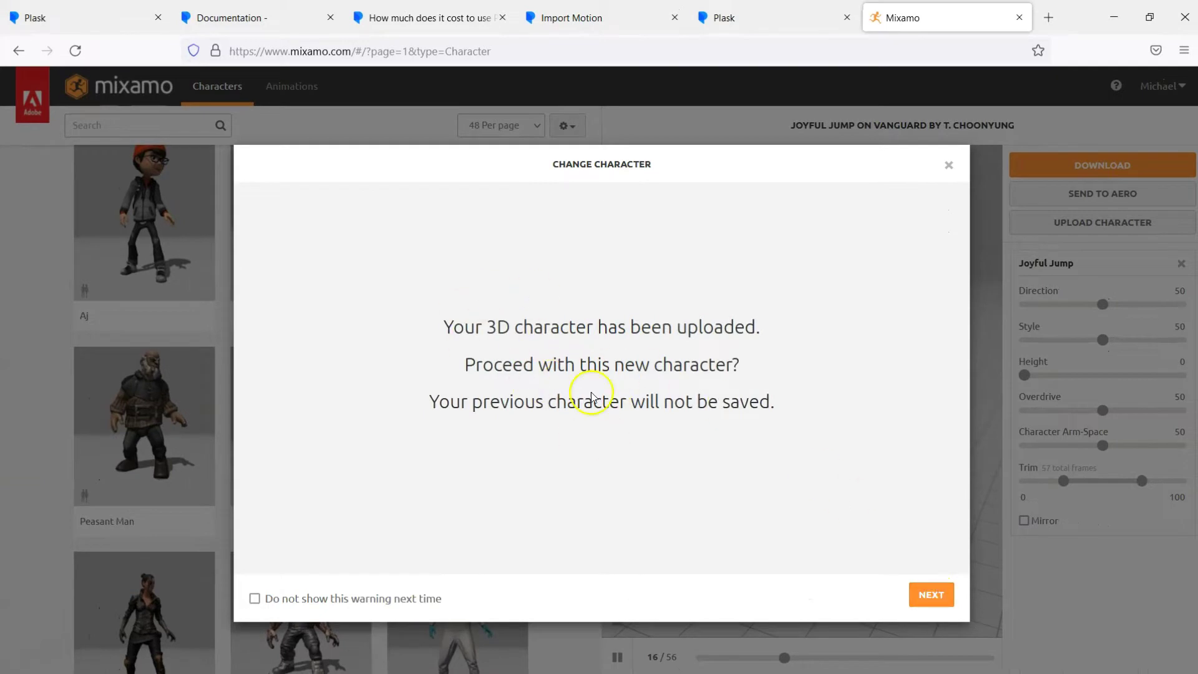
left_click(933, 596)
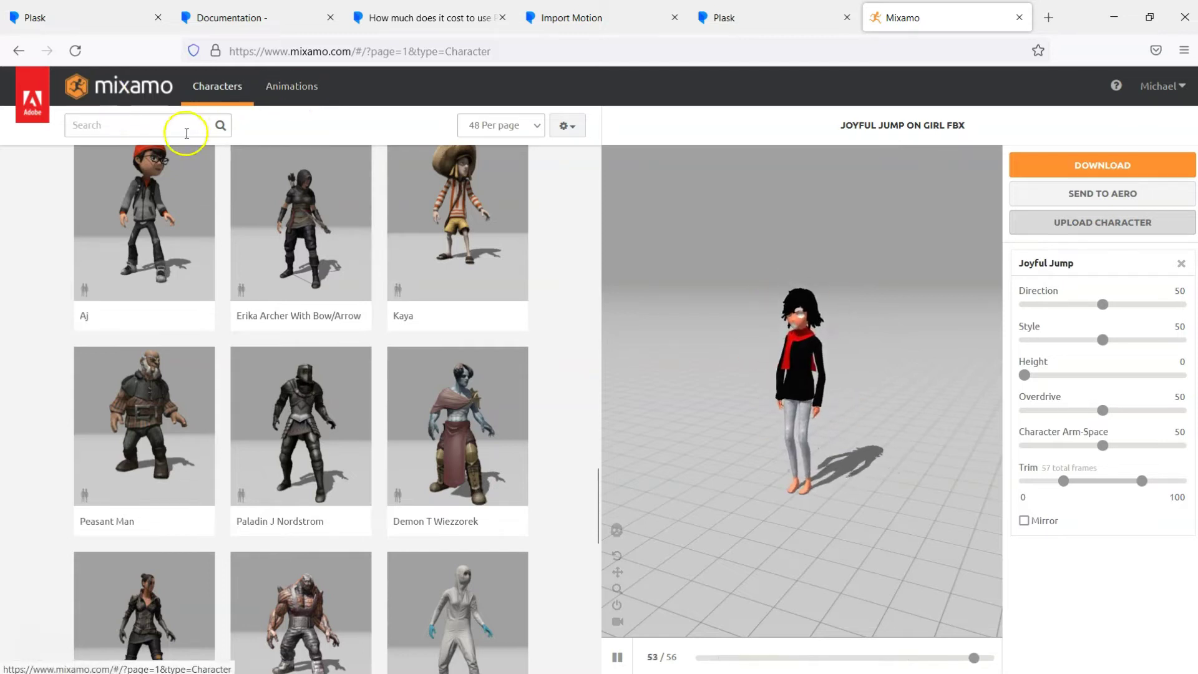
Search the animation library for 'tpose' and apply T-Pose to the girl.
left_click(290, 94)
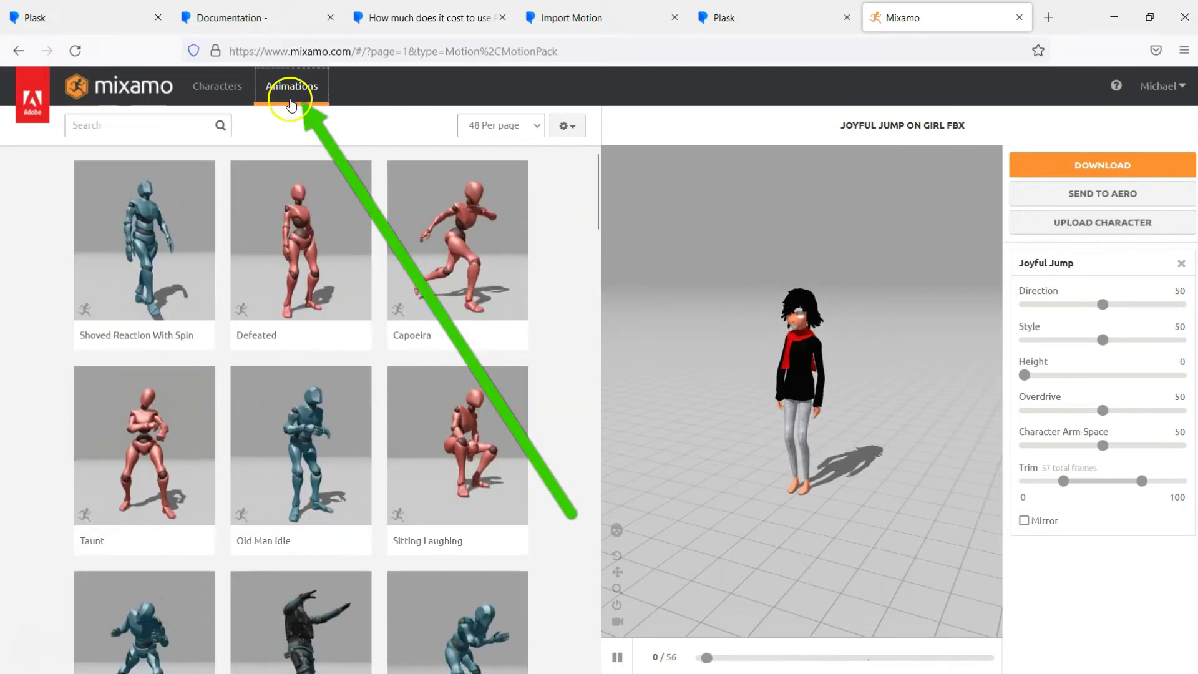
left_click(162, 129)
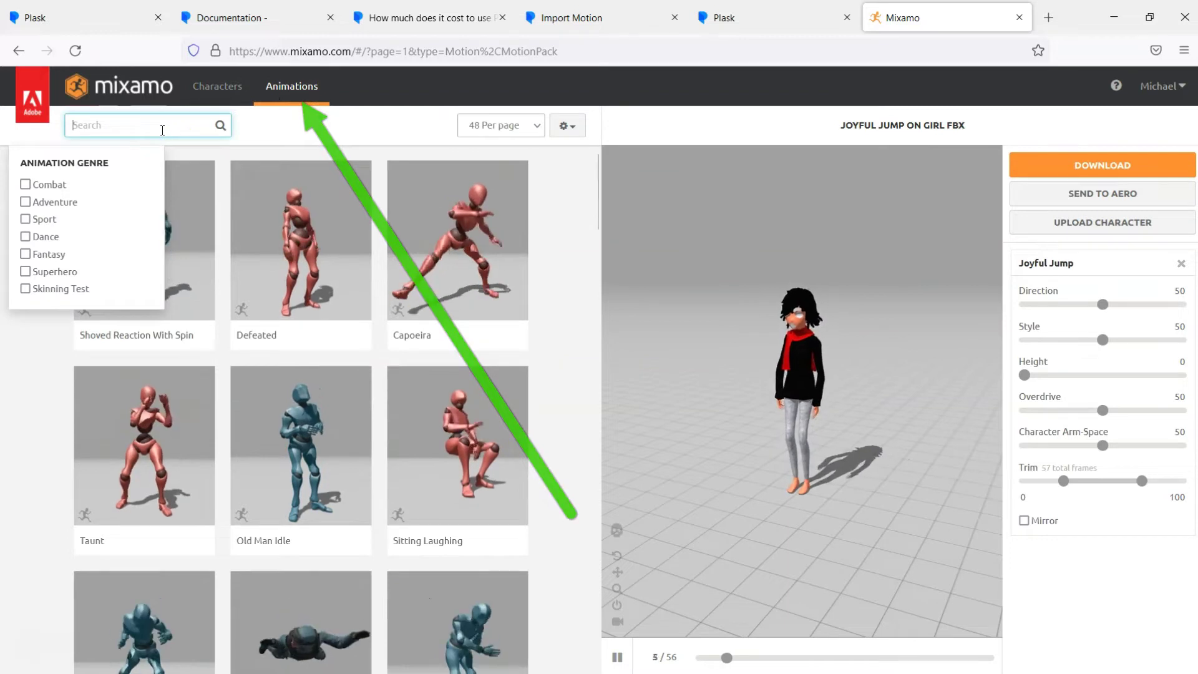
type("tpose")
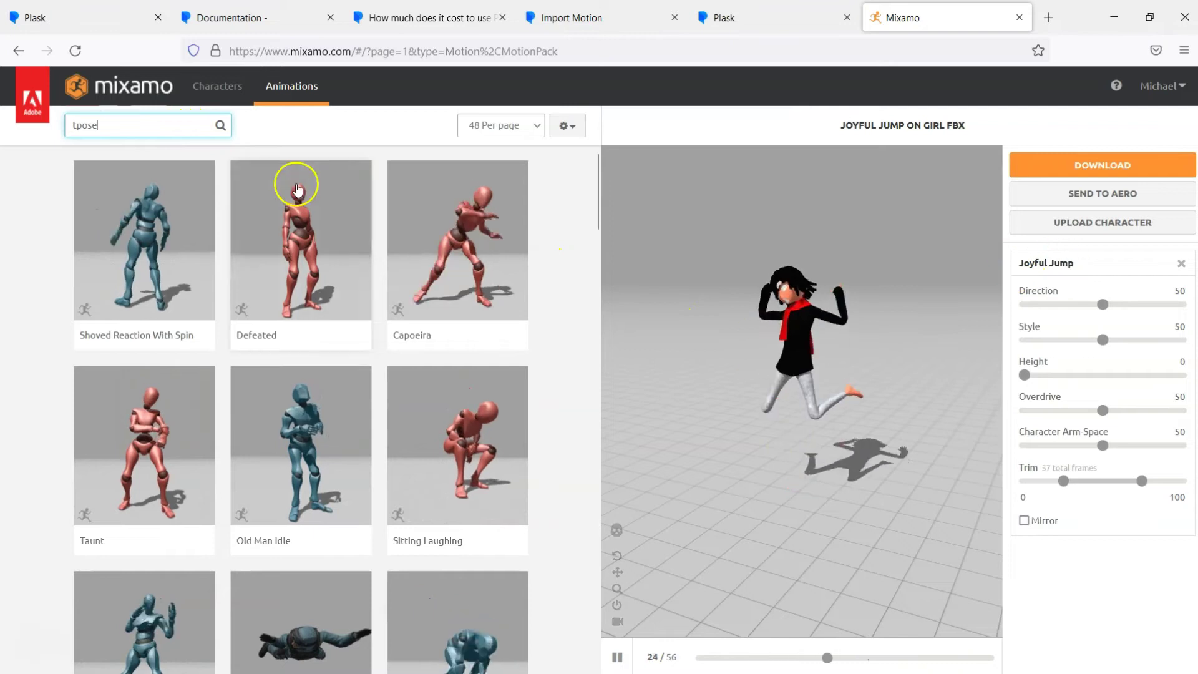
left_click(219, 126)
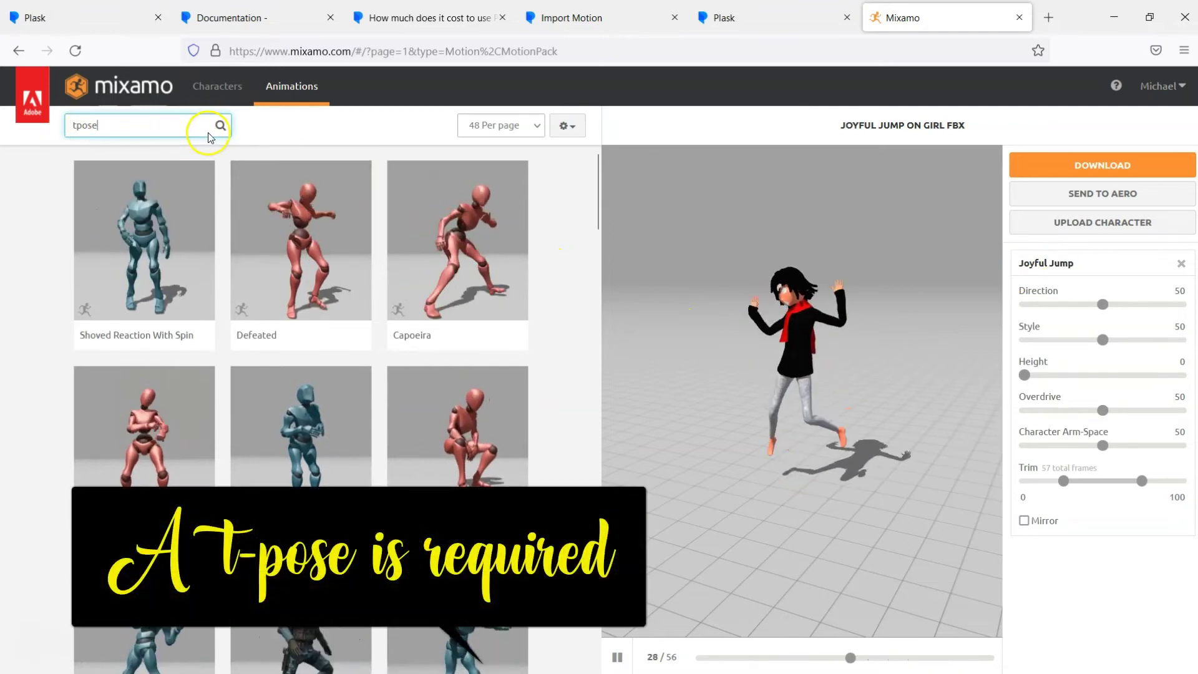
left_click(173, 124)
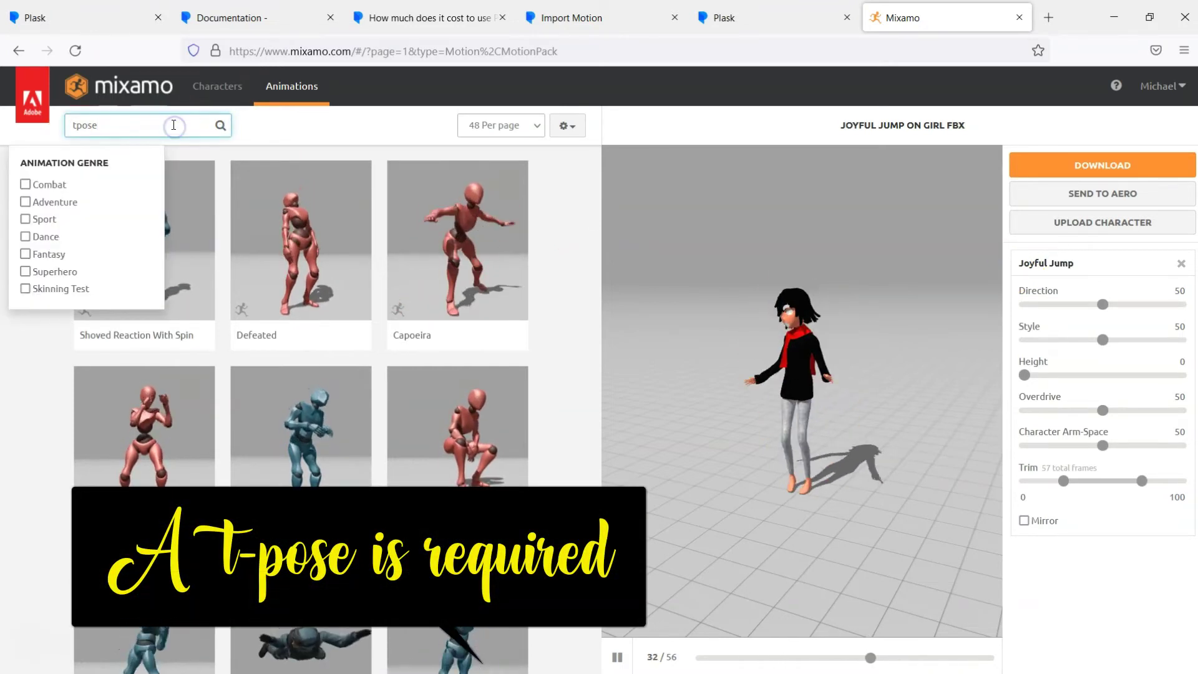
key("Return")
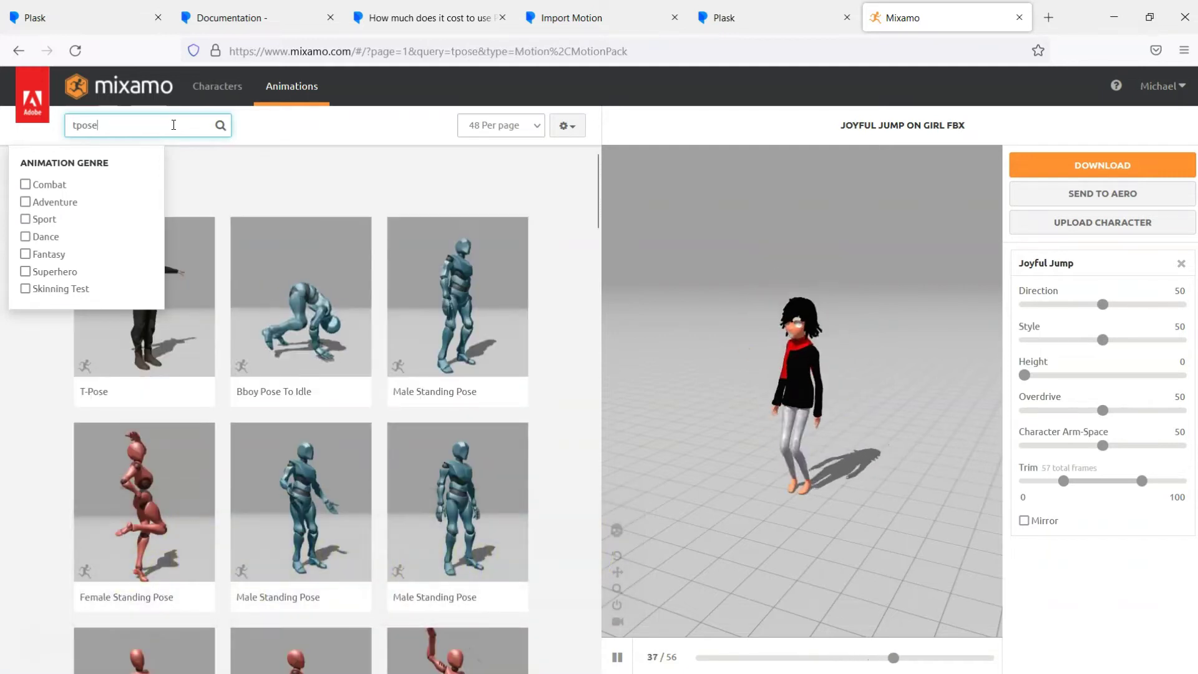
left_click(312, 193)
left_click(168, 248)
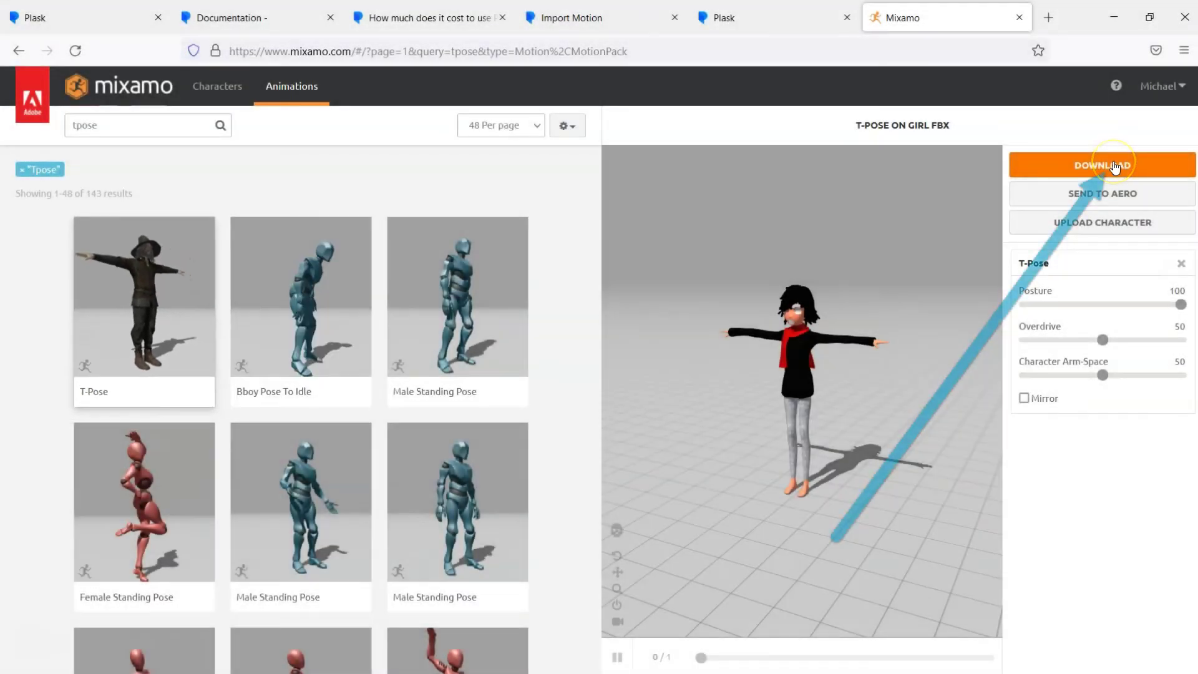
Download the T-posed girl as FBX Binary with Skin and open its Downloads folder.
left_click(1113, 164)
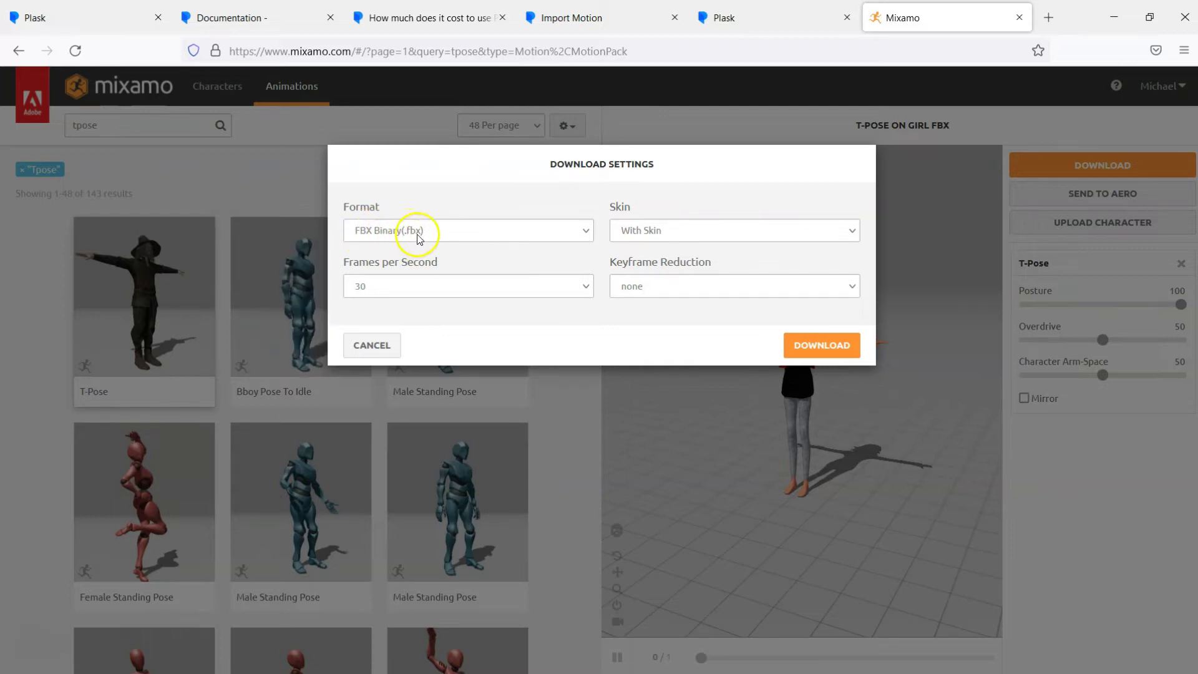
left_click(827, 353)
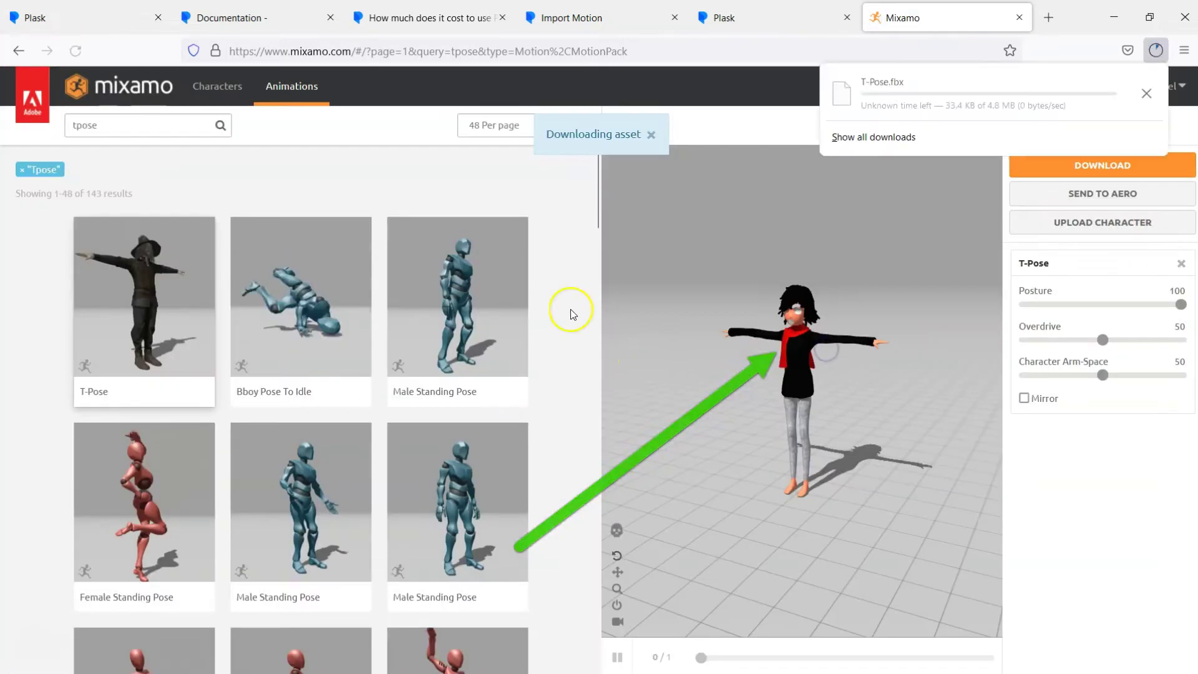
left_click(1147, 89)
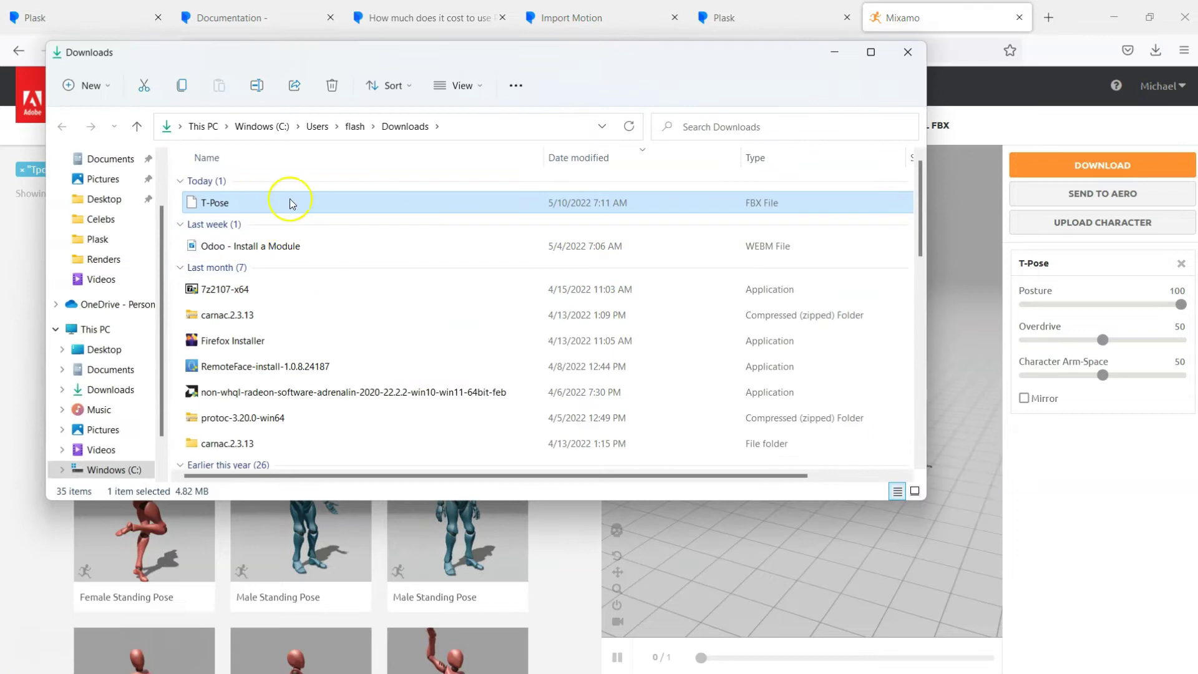
Cut the T-Pose file and start renaming it to 'T-Pose Model'.
right_click(300, 203)
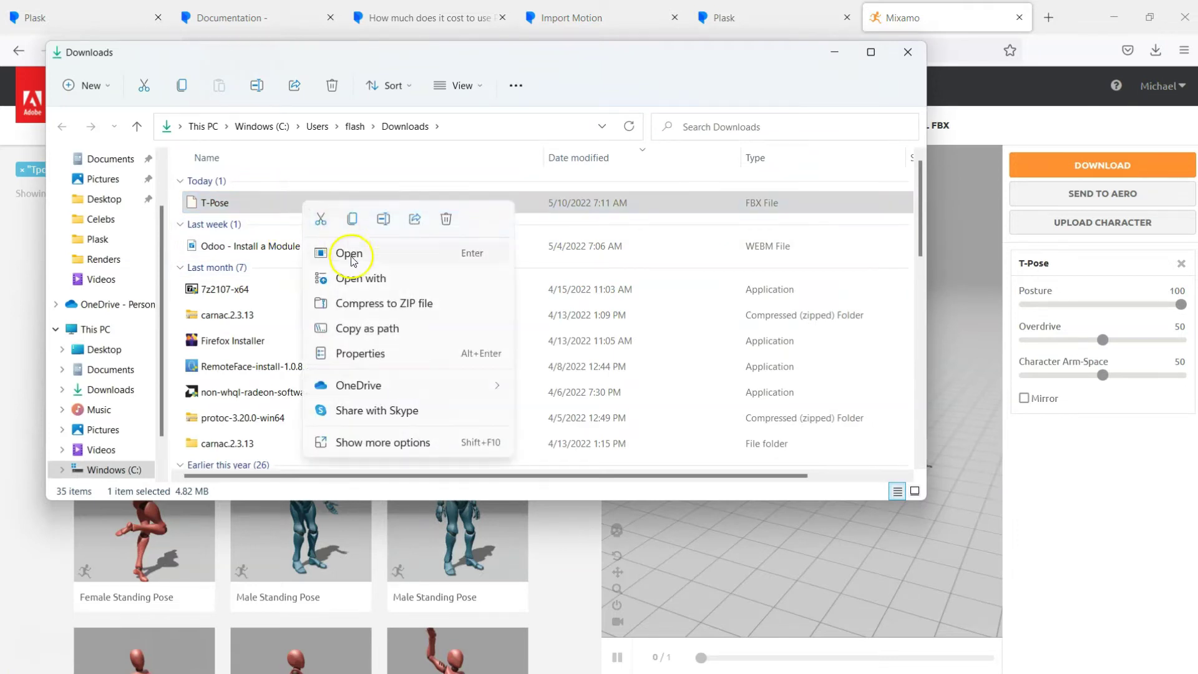
left_click(320, 222)
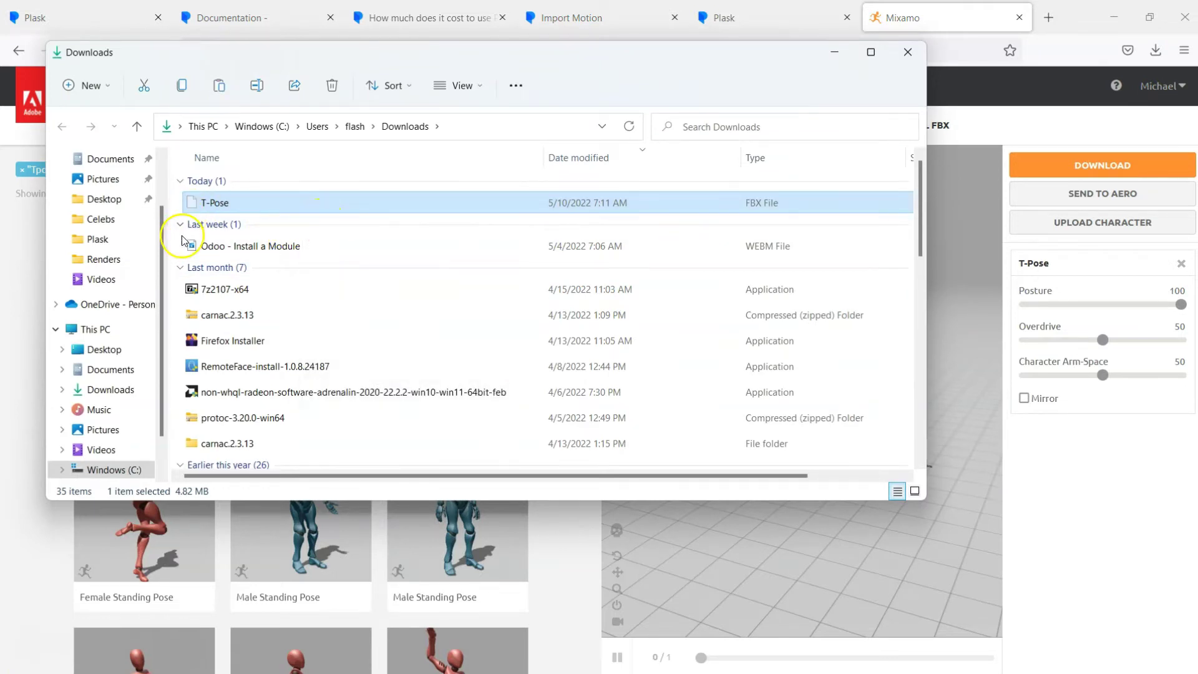
right_click(235, 205)
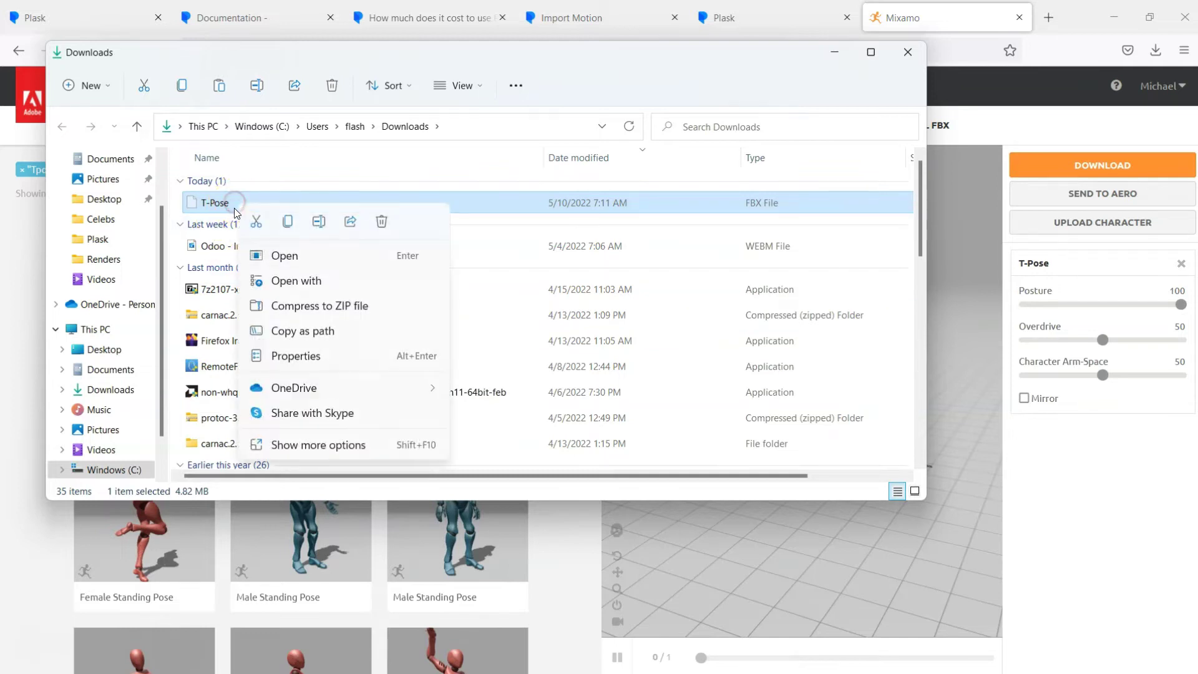
left_click(294, 442)
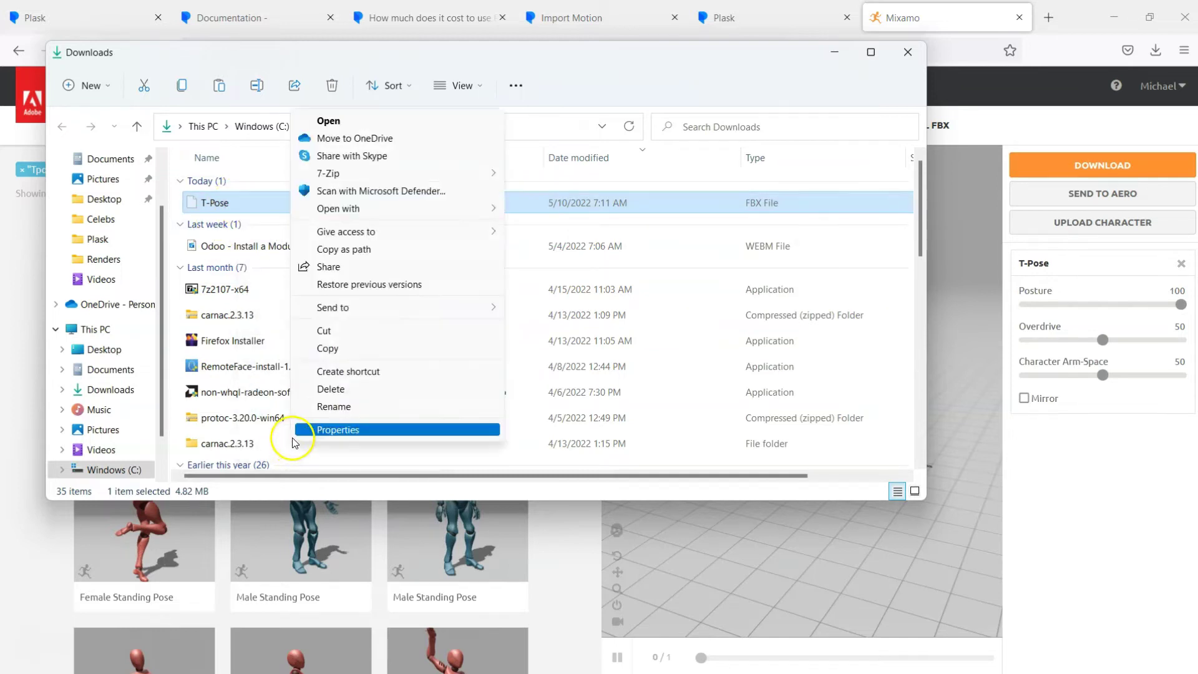
left_click(356, 404)
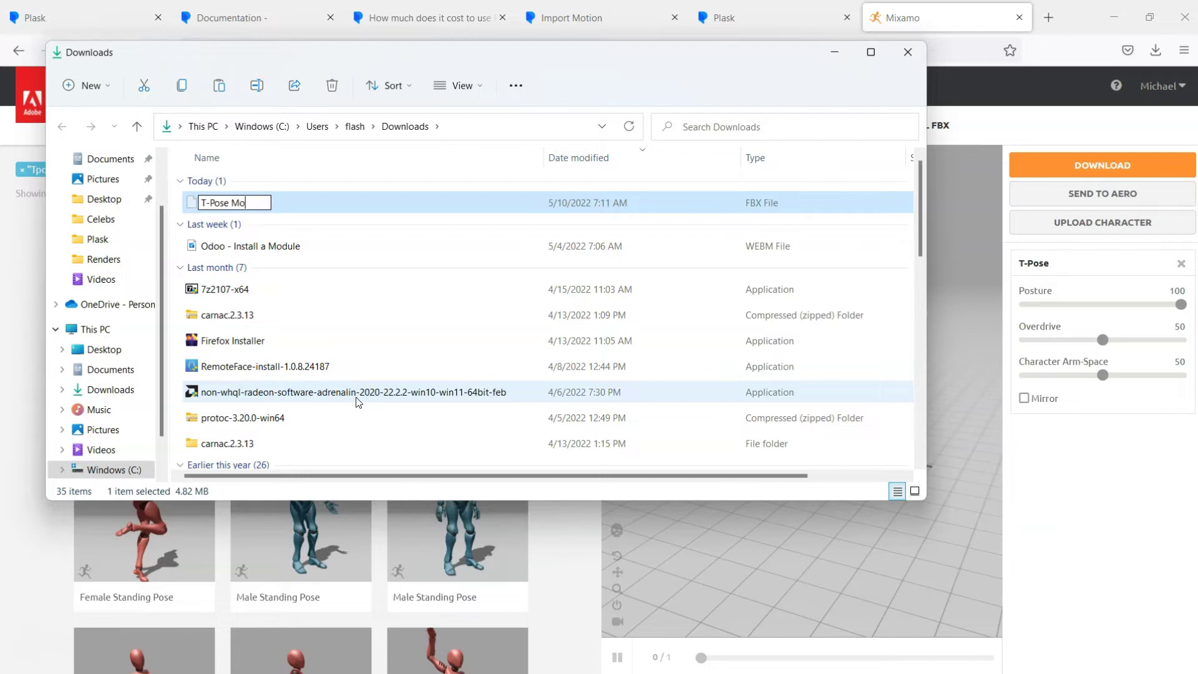
Confirm the file's new name, T-Pose Model.
key("Return")
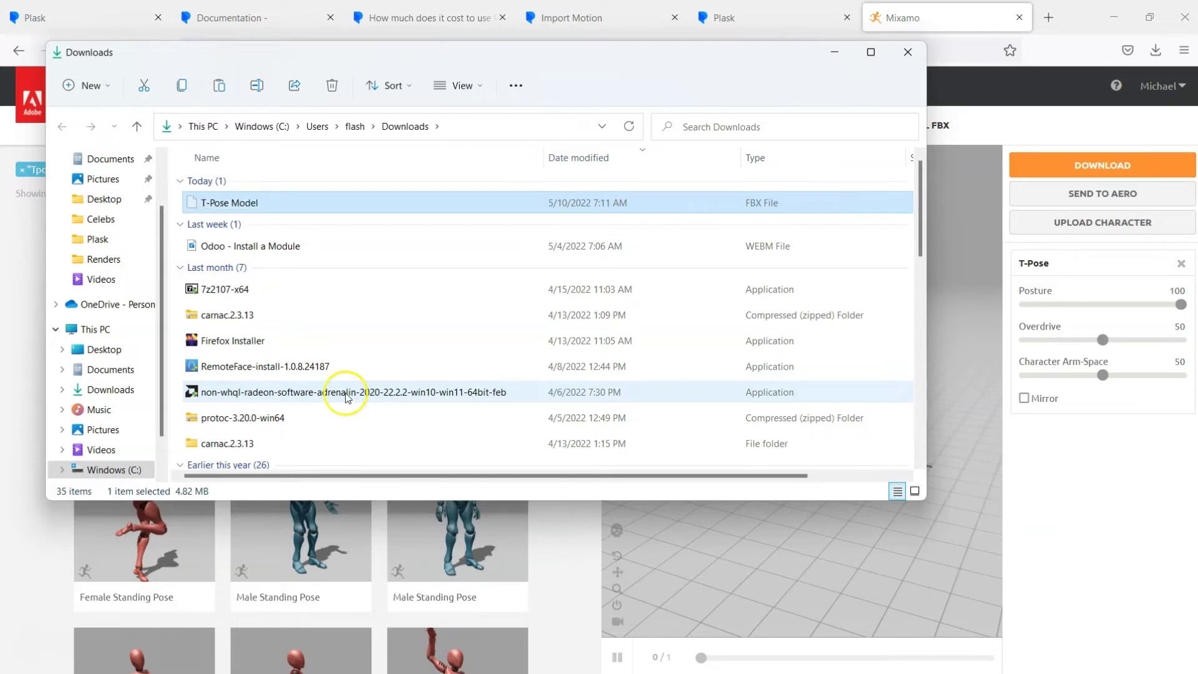
right_click(240, 206)
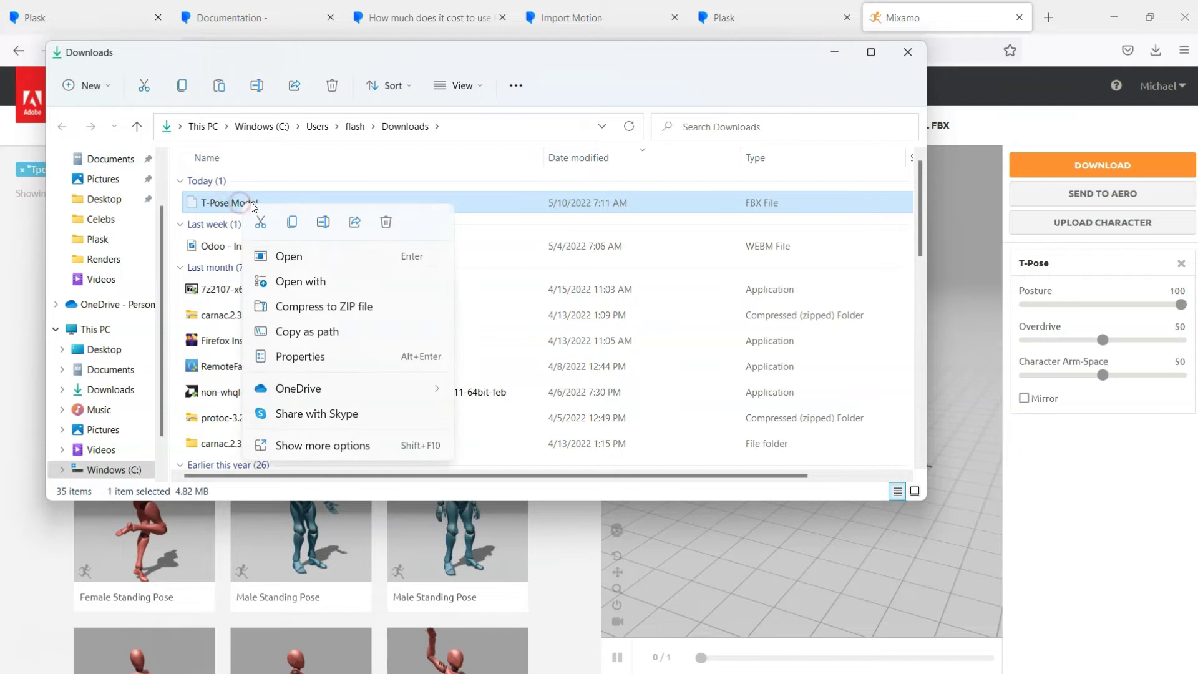
left_click(168, 237)
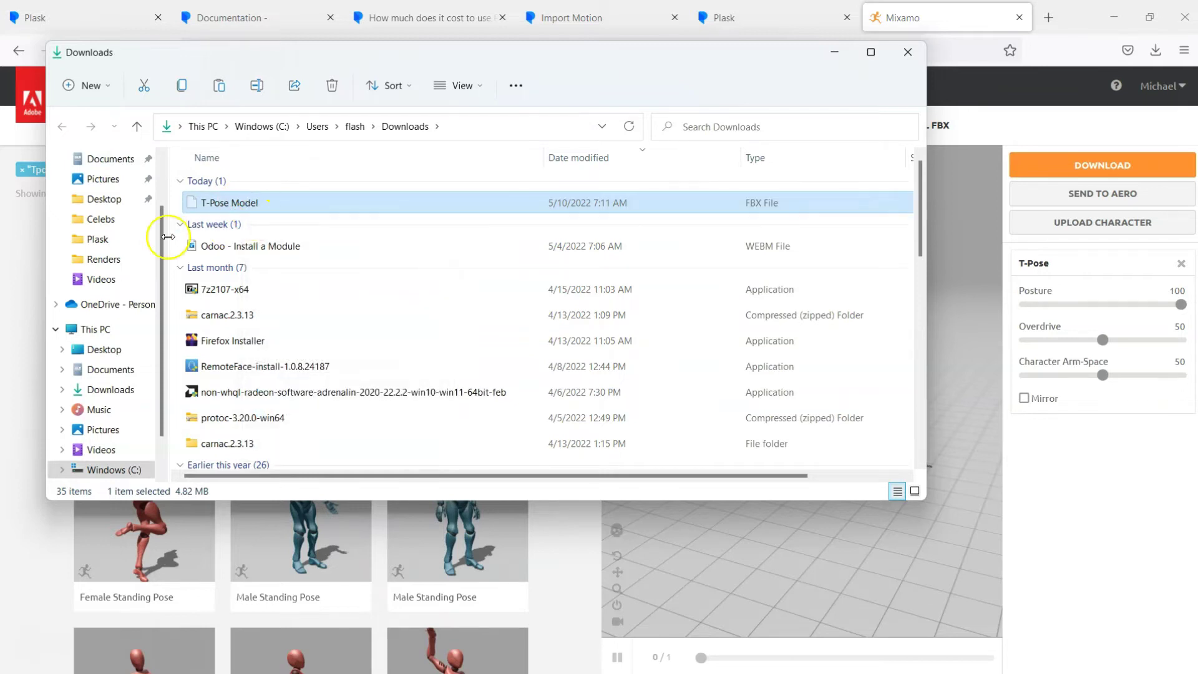
Create a new folder named Anim7 inside the Plask folder and open it.
left_click(113, 239)
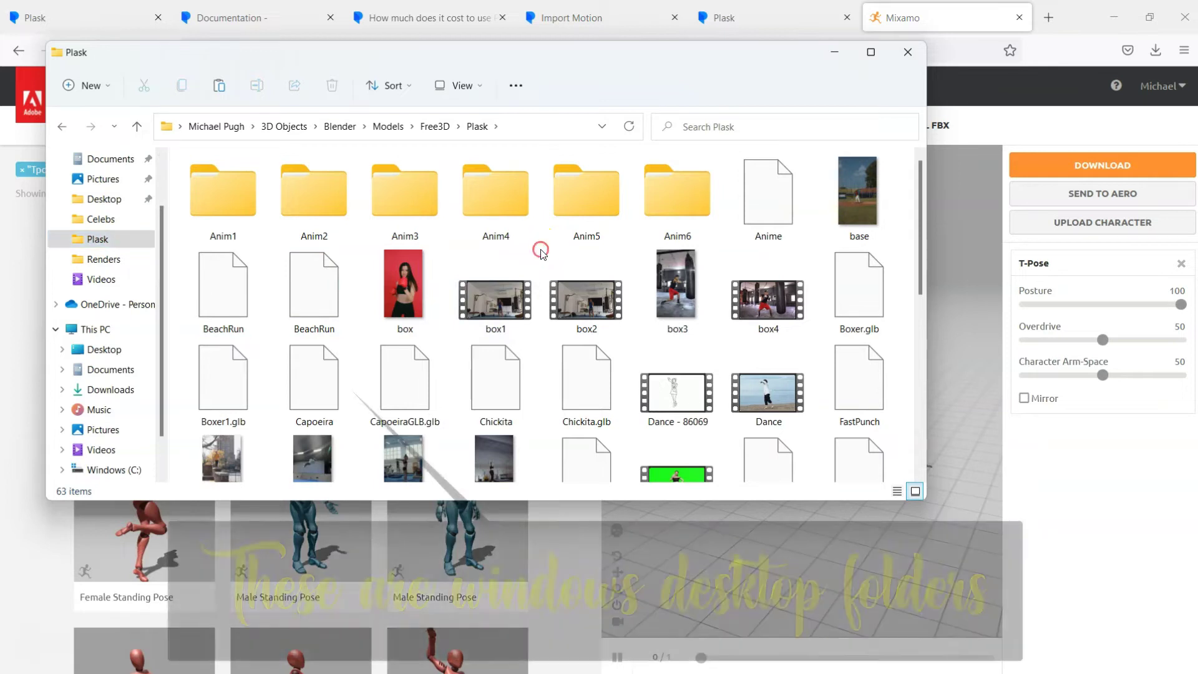
right_click(541, 254)
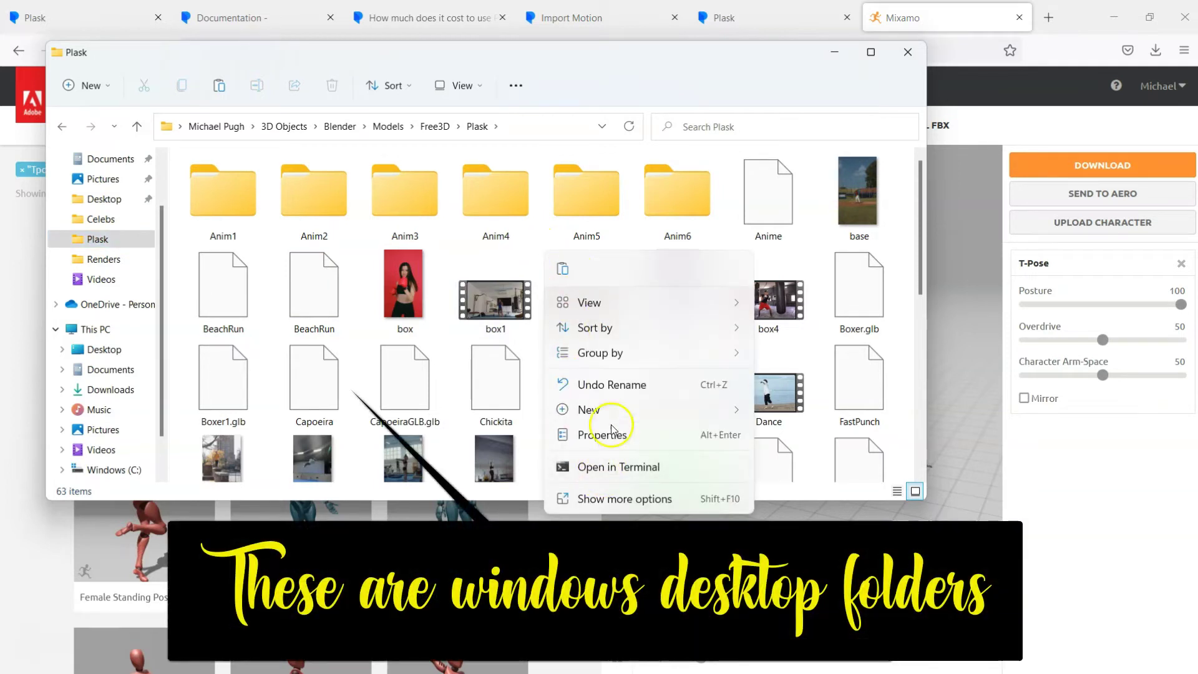
left_click(777, 413)
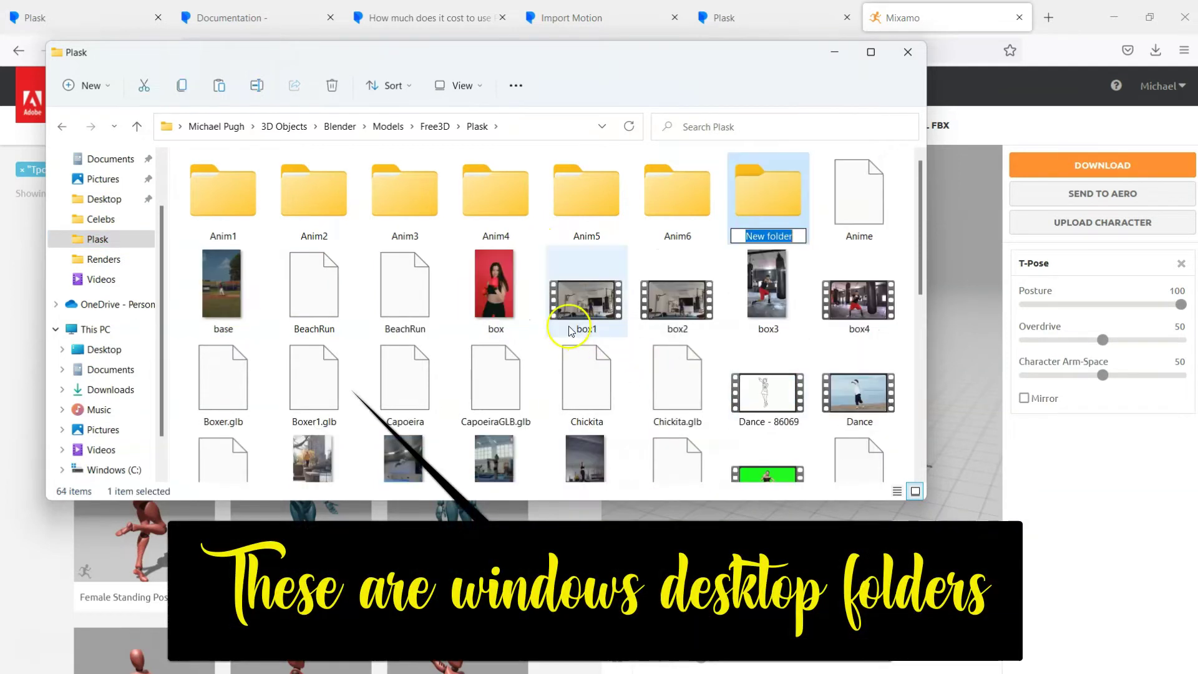
type("A")
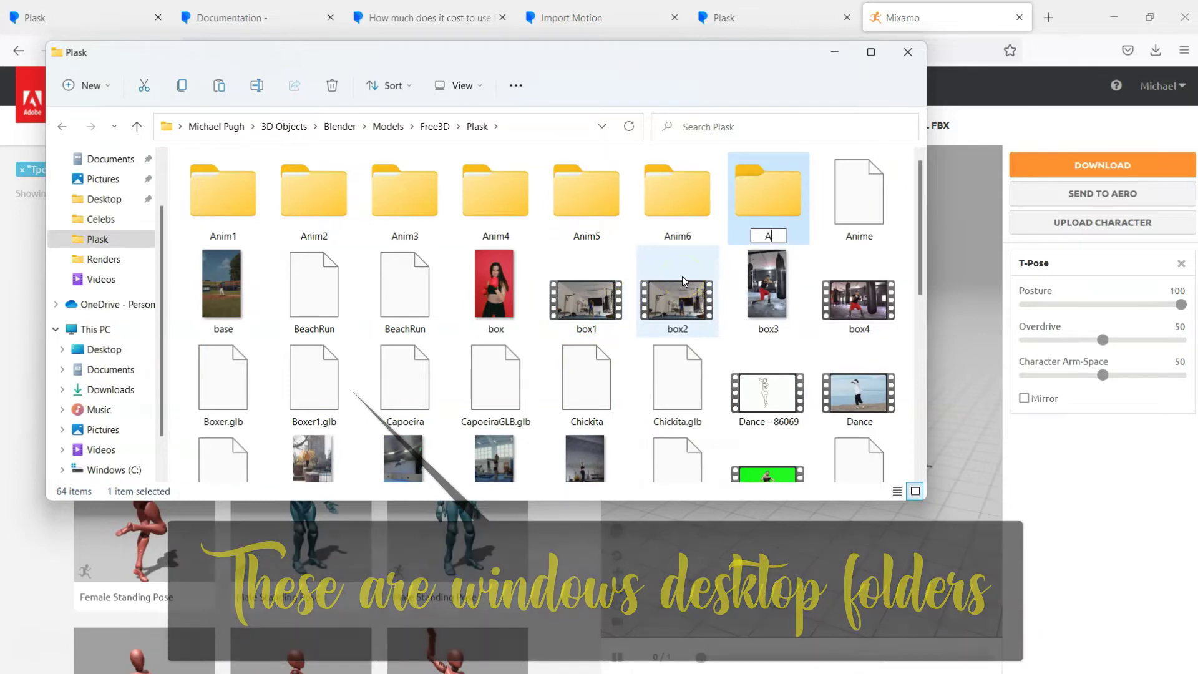
type("nim7")
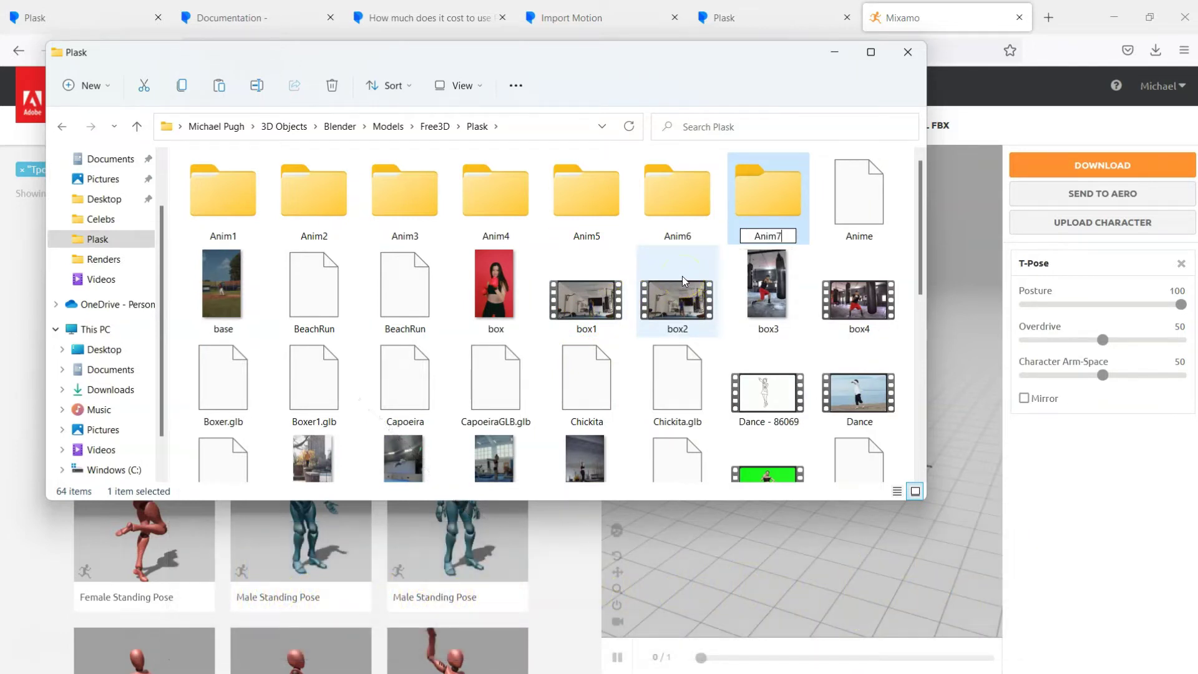
key("Return")
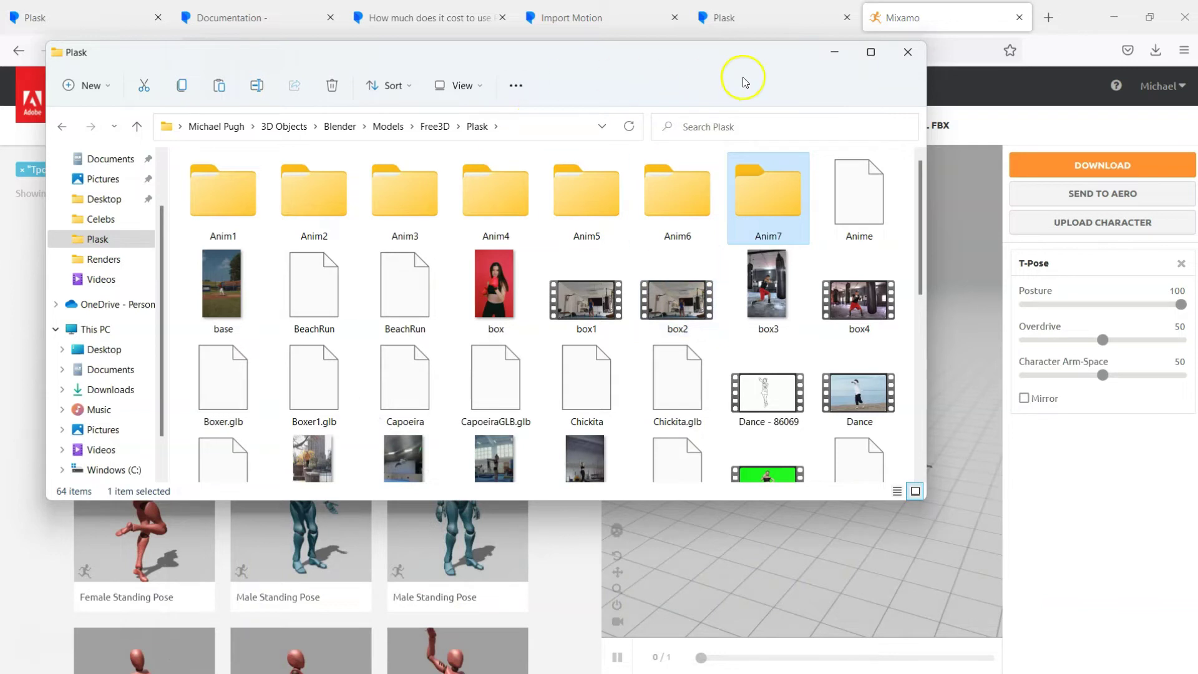
key("Return")
left_click(470, 244)
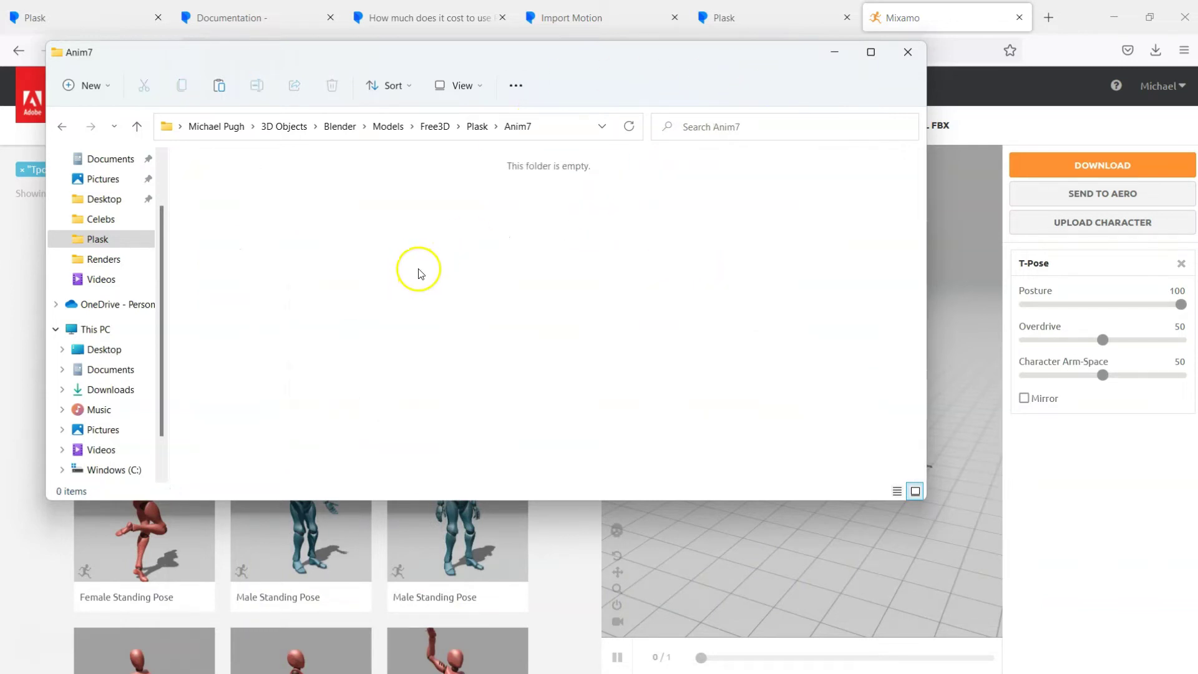
Paste the T-Pose Model file into the empty Anim7 folder.
right_click(420, 273)
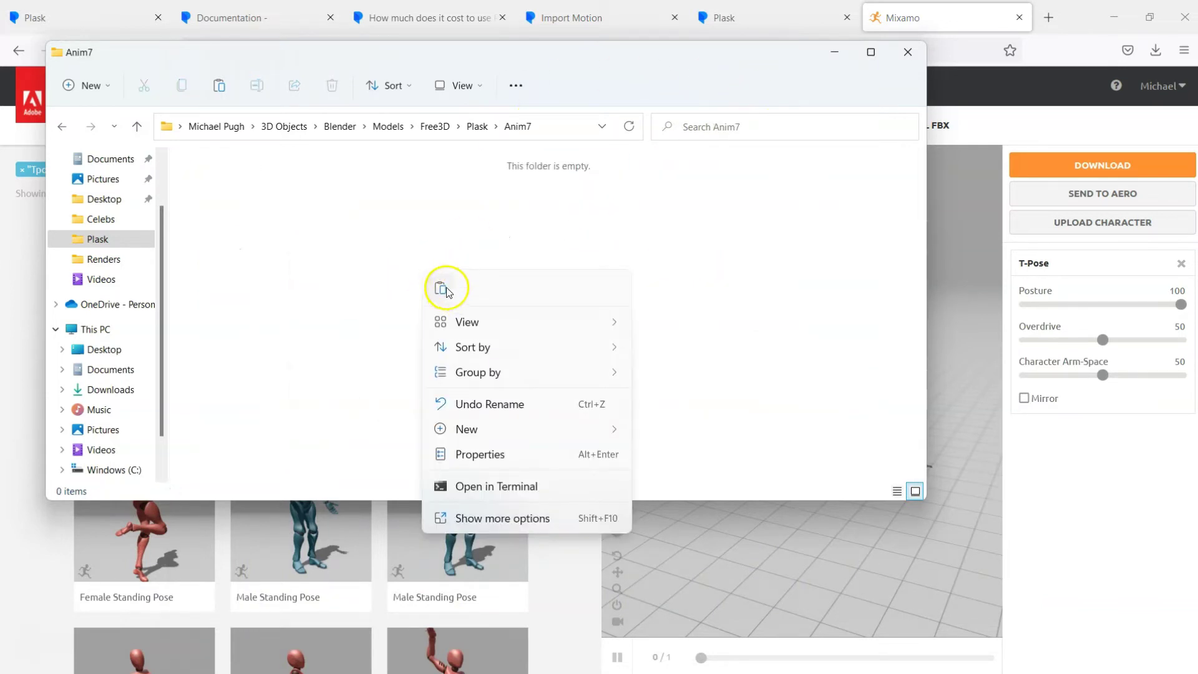
left_click(441, 289)
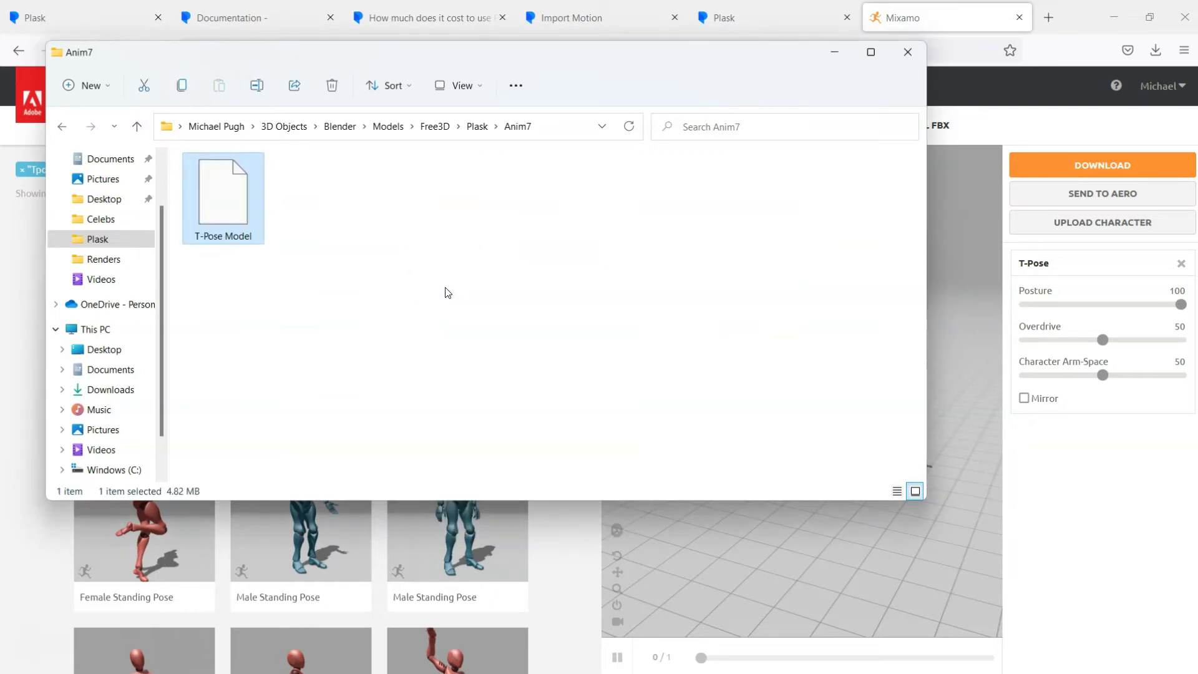
left_click(377, 266)
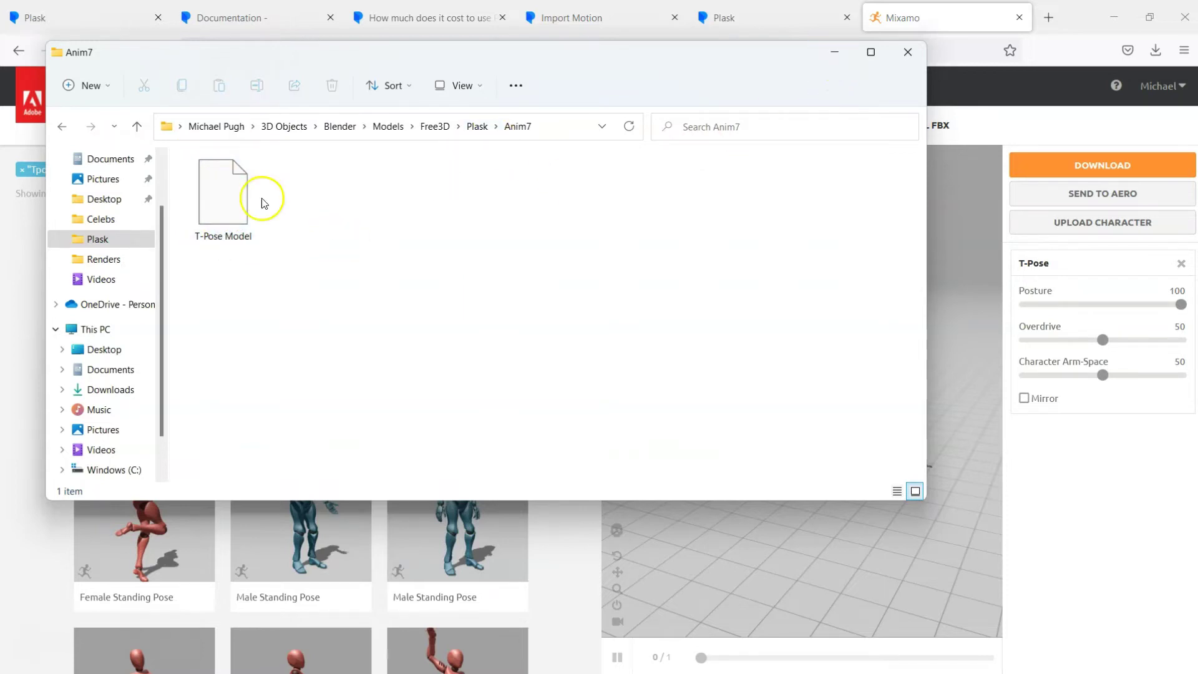
Minimize Explorer and bring up the Plask editor showing Mannequin, Knight, Zombie and Vanguard.
left_click(836, 56)
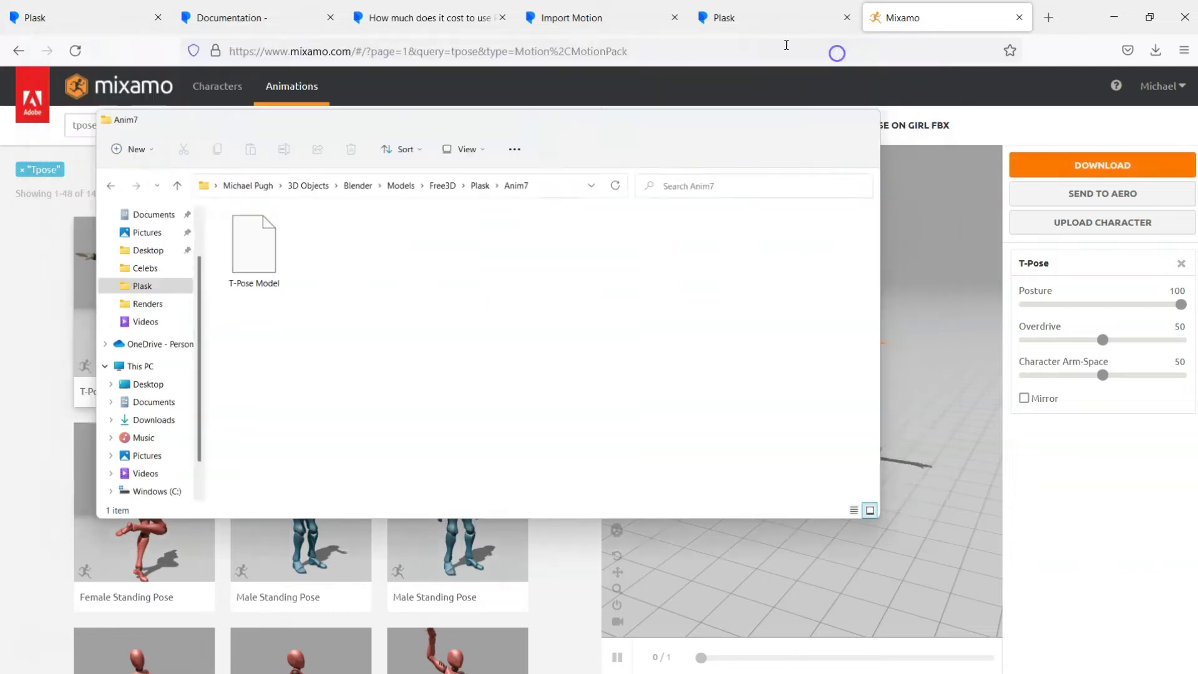
left_click(766, 18)
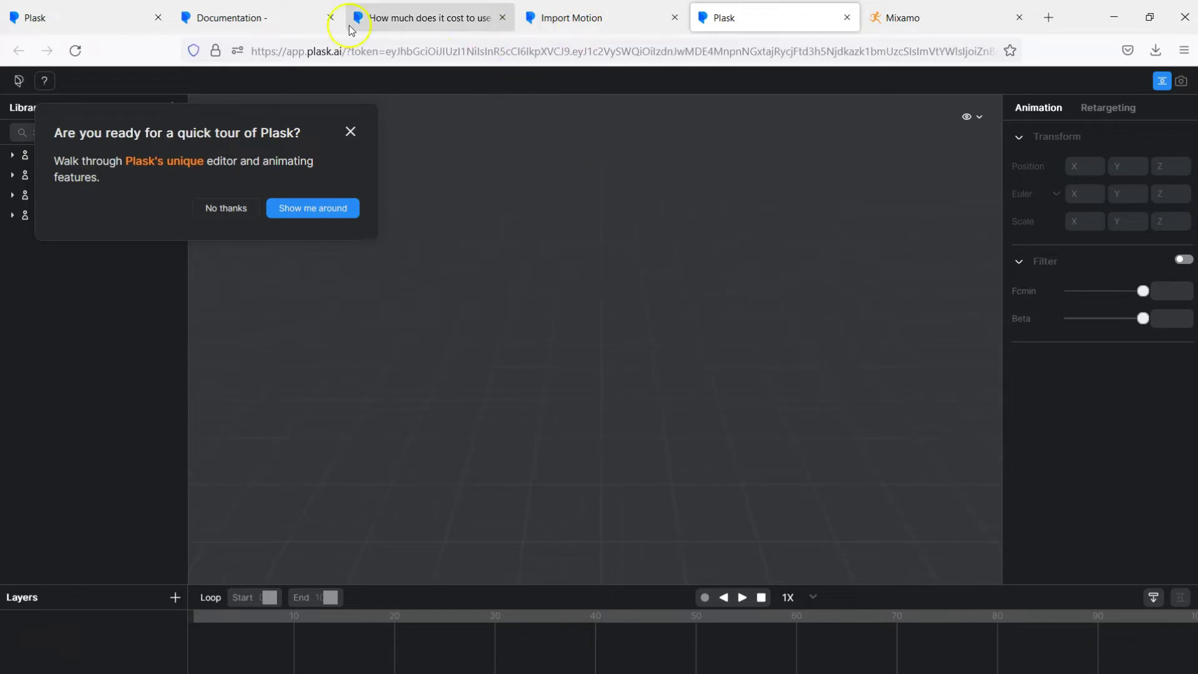
left_click(84, 20)
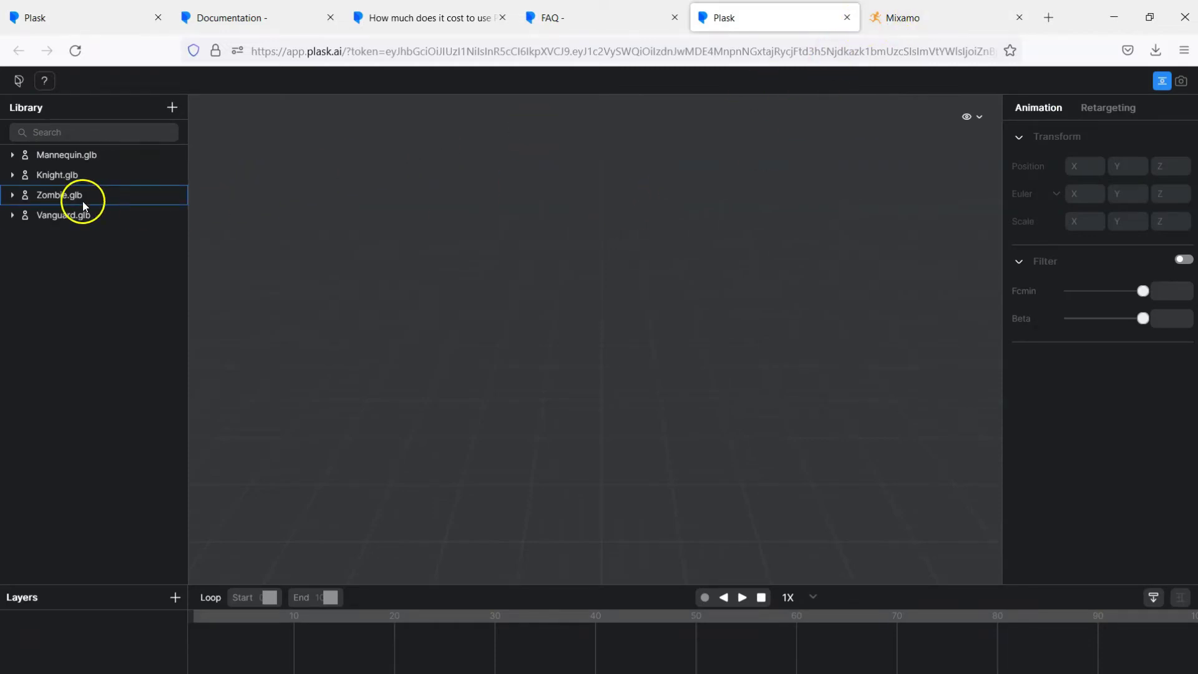
Import T-Pose Model.fbx from the Anim7 folder by dragging it onto the Library drop zone.
left_click(172, 106)
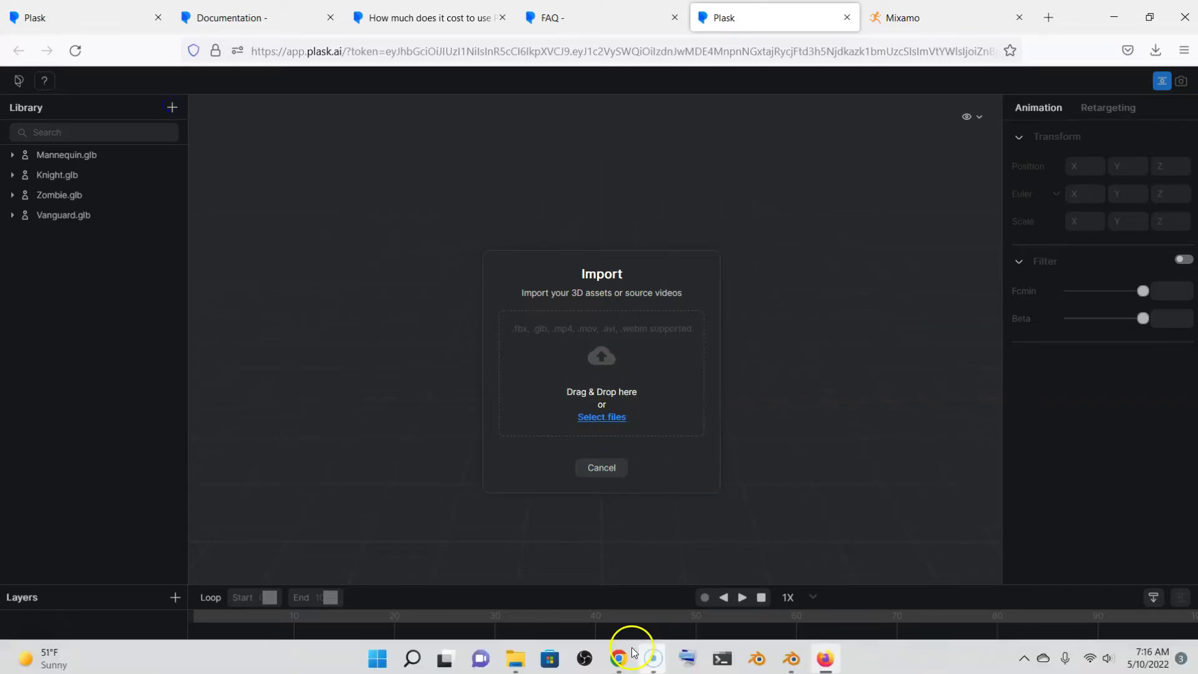
left_click(515, 659)
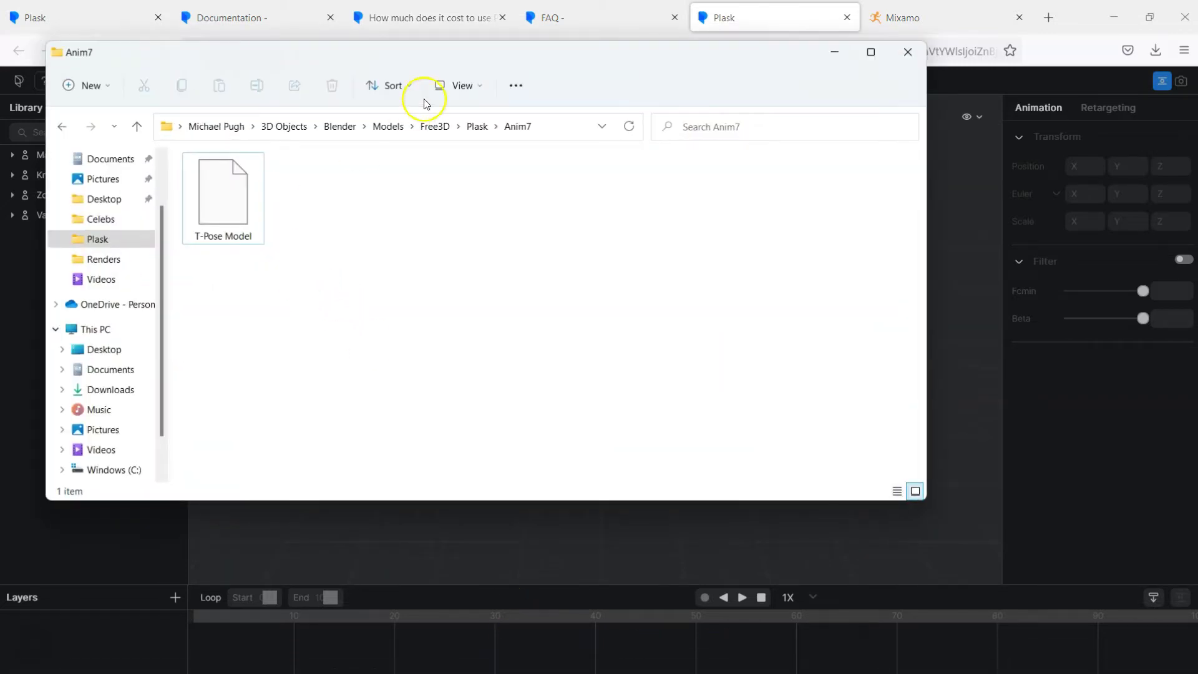
left_click_drag(423, 52, 1126, 146)
left_click_drag(930, 288, 560, 406)
left_click_drag(997, 149, 1078, 146)
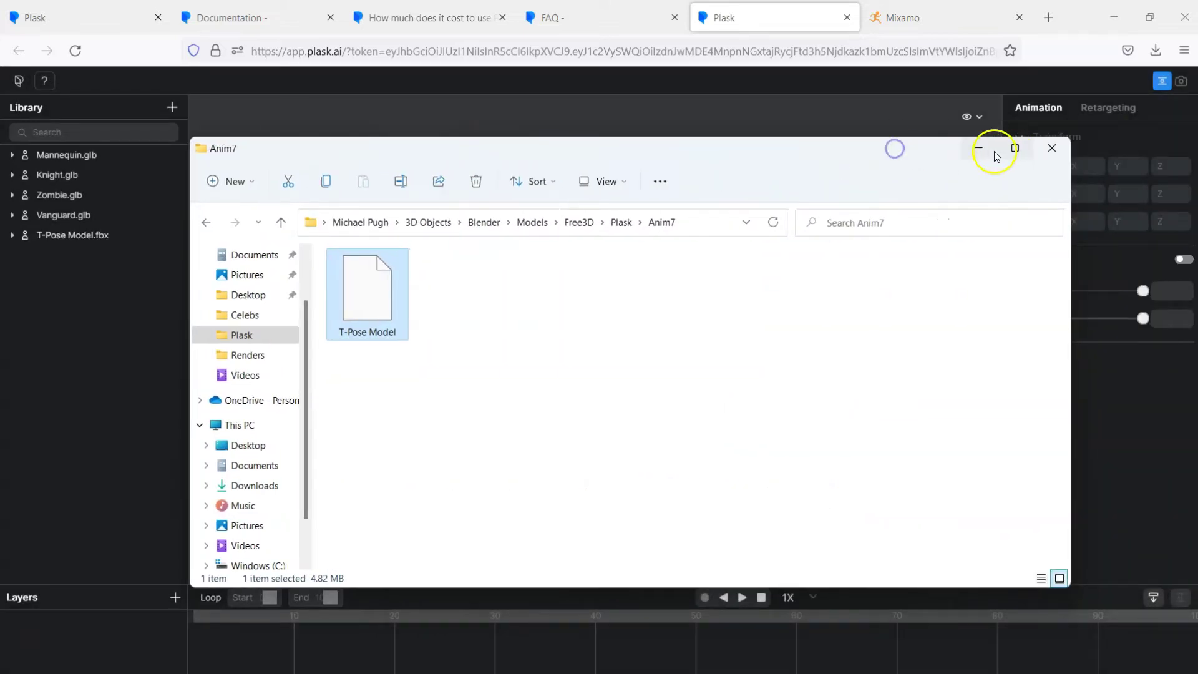
left_click(996, 155)
left_click(76, 242)
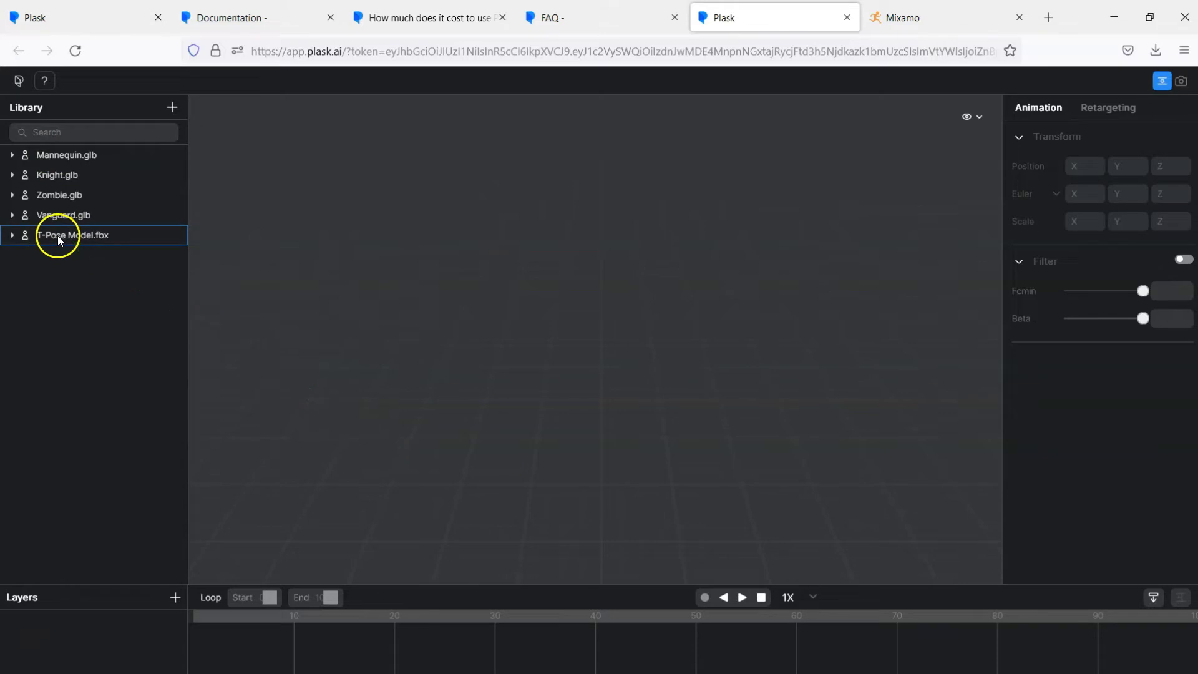
Drag T-Pose Model.fbx from the Library into the viewport to place the character.
left_click(69, 158)
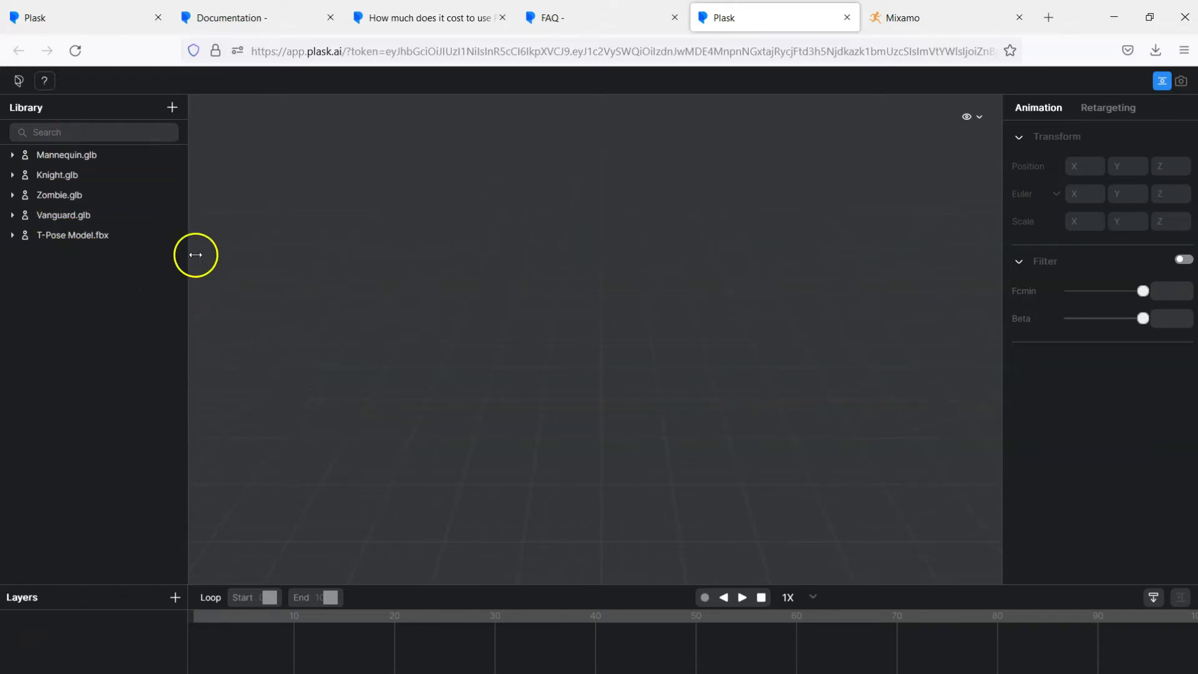
left_click(55, 235)
left_click_drag(55, 234, 661, 271)
left_click(399, 319)
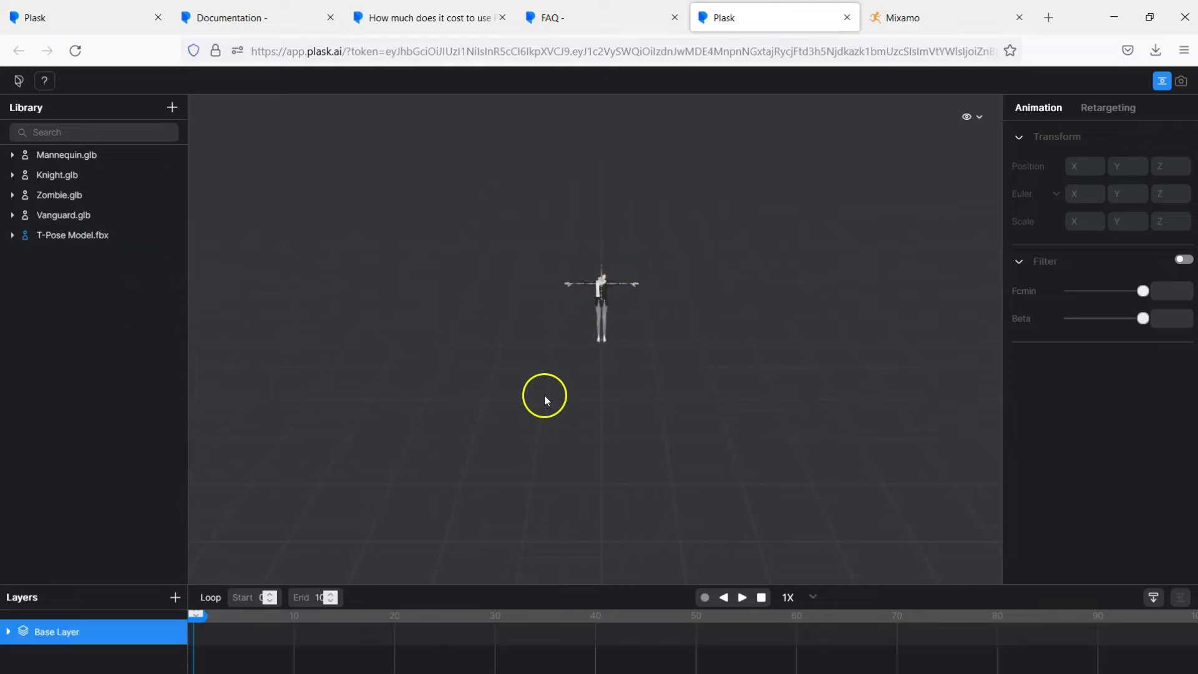
Orbit, pan and zoom the viewport to inspect the T-posed girl and her skeleton joints.
scroll(594, 312, "up", 5)
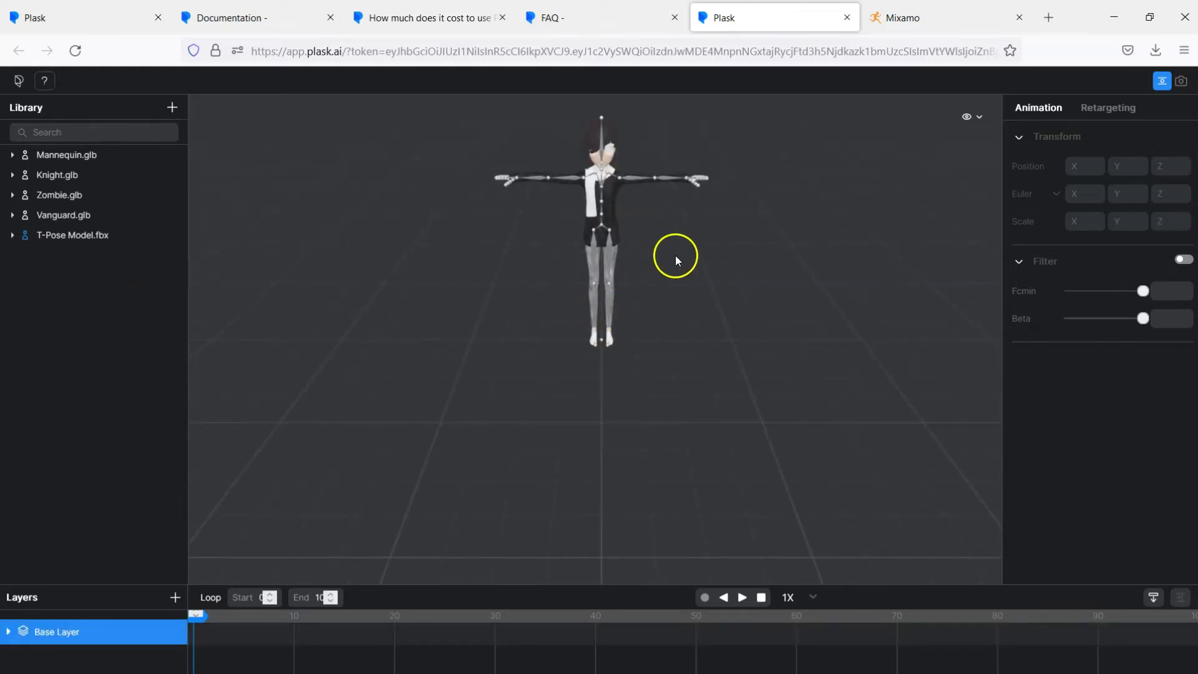
right_click_drag(678, 456, 691, 294)
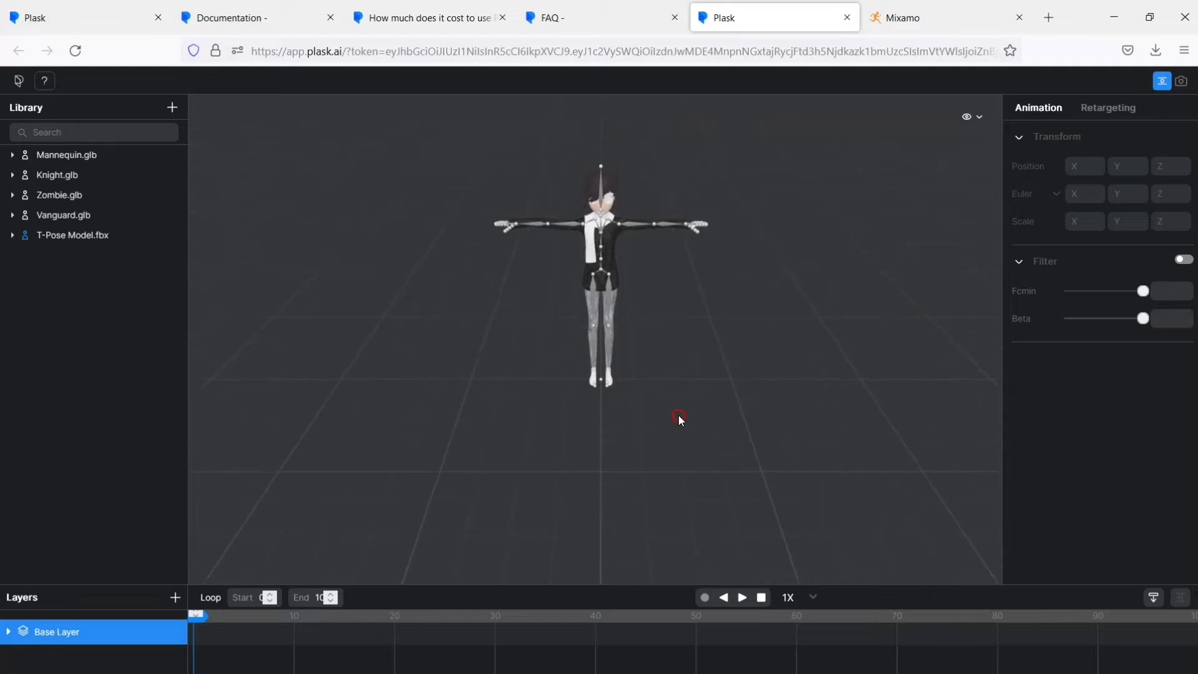
scroll(682, 396, "down", 3)
scroll(684, 363, "up", 5)
left_click_drag(684, 364, 859, 355)
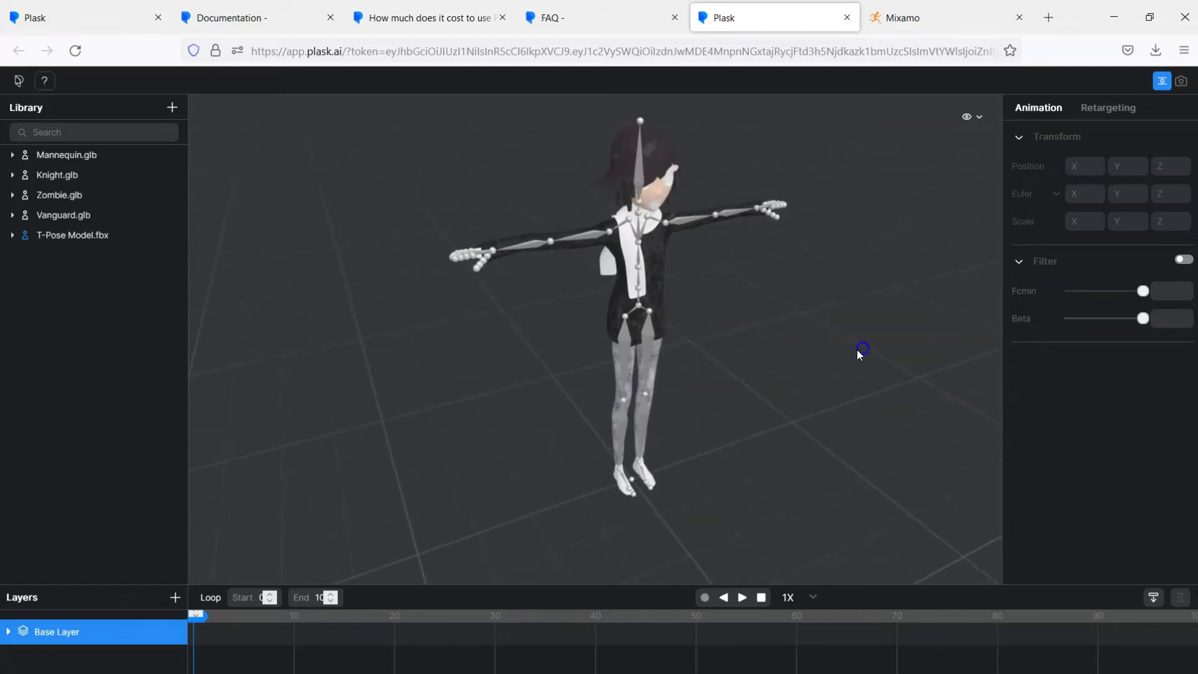
left_click_drag(917, 283, 494, 235)
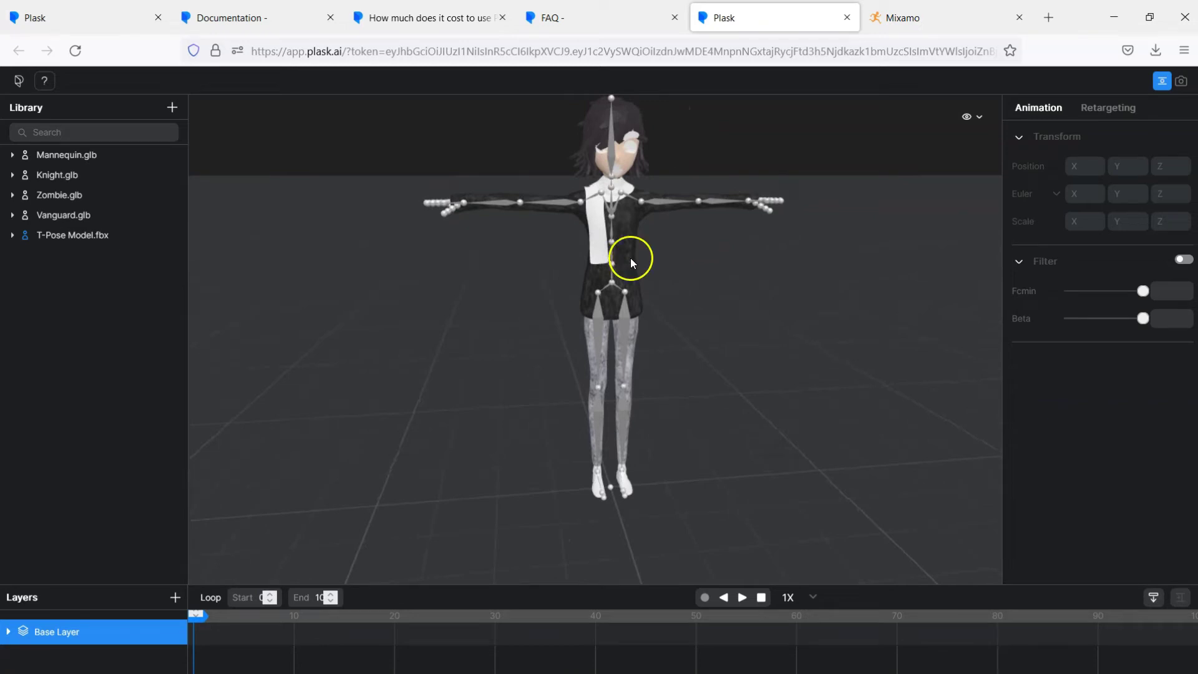
left_click_drag(735, 321, 727, 270, "alt")
scroll(727, 281, "down", 5)
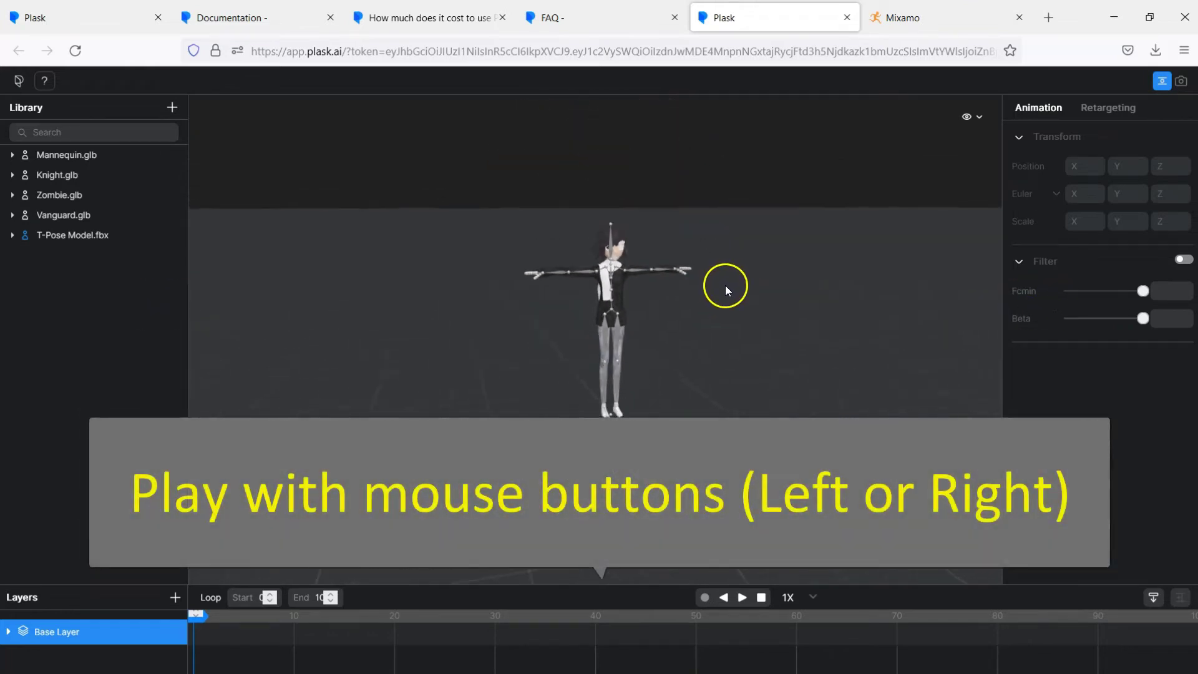
scroll(672, 345, "up", 5)
scroll(685, 323, "down", 3)
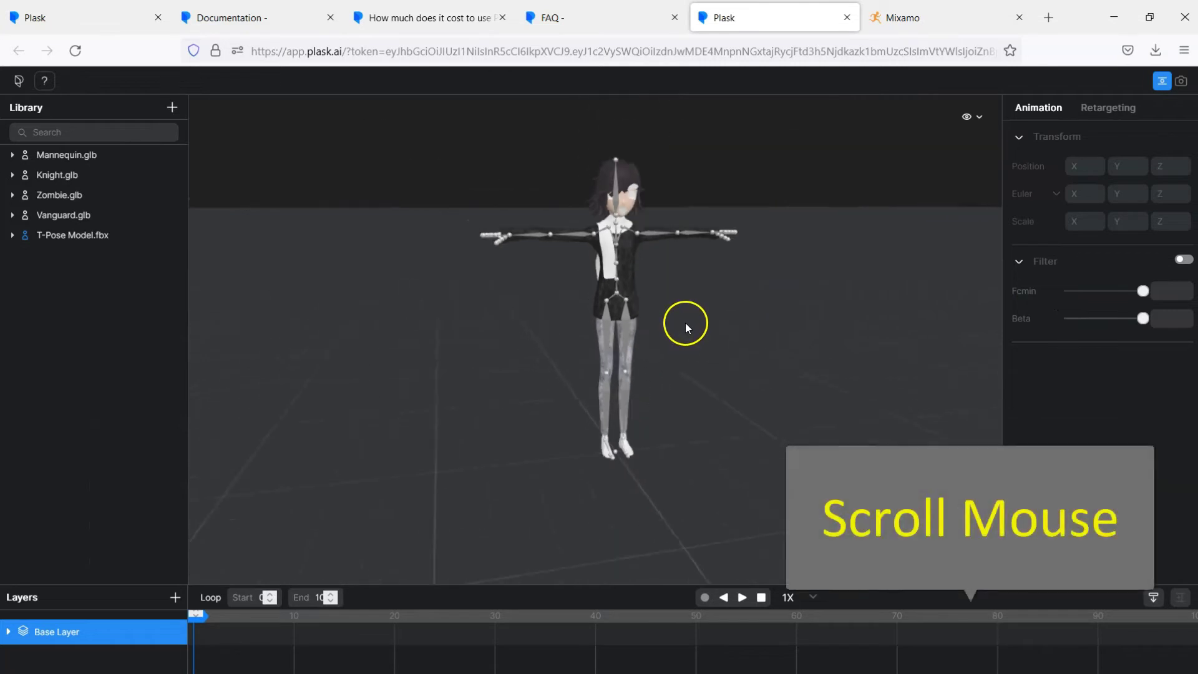
scroll(690, 182, "down", 2)
middle_click_drag(690, 181, 620, 276)
scroll(698, 305, "up", 3)
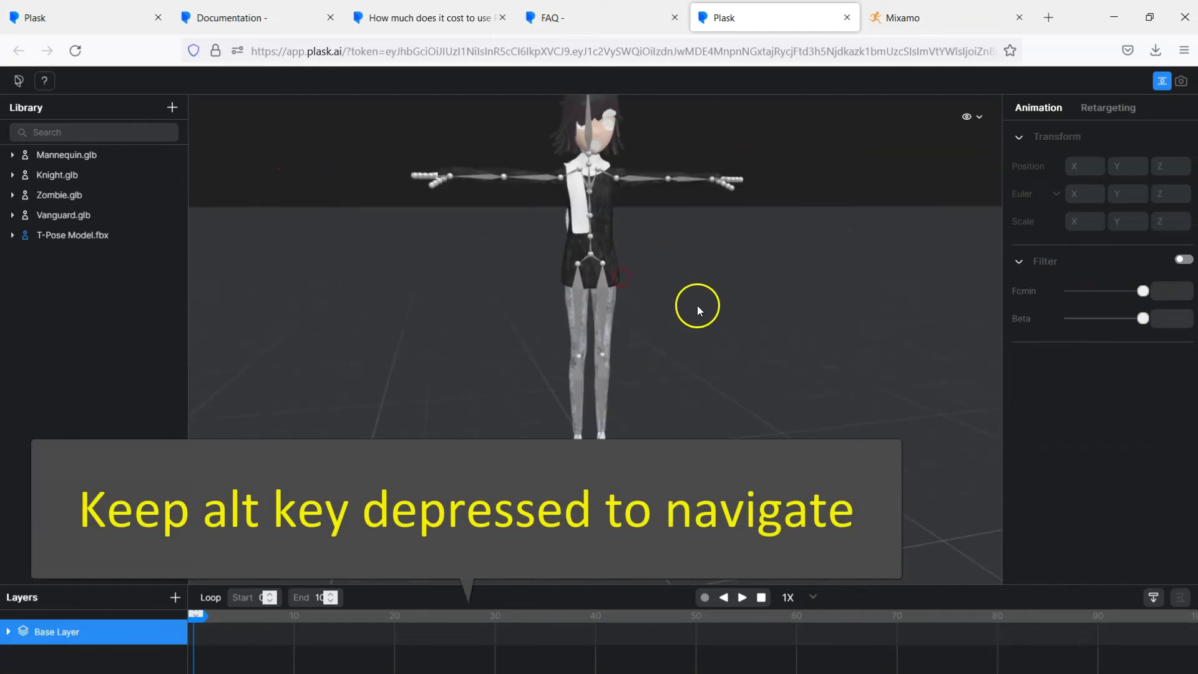
middle_click_drag(700, 277, 610, 361, "alt")
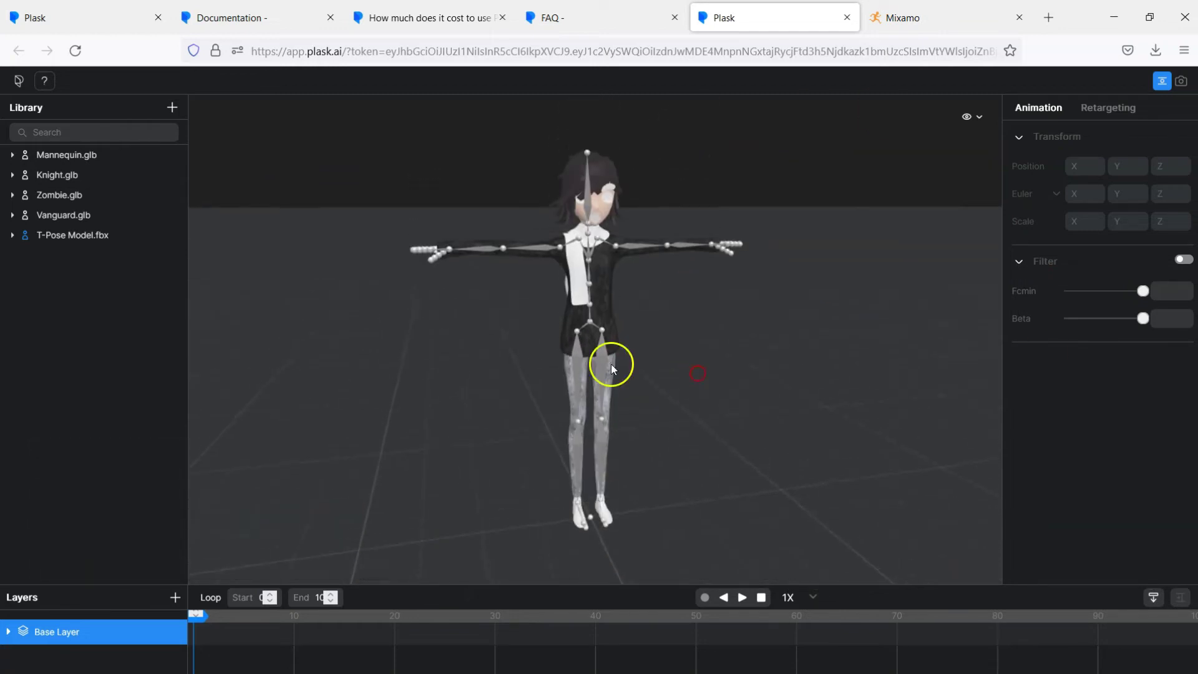
left_click(585, 238)
left_click(88, 235)
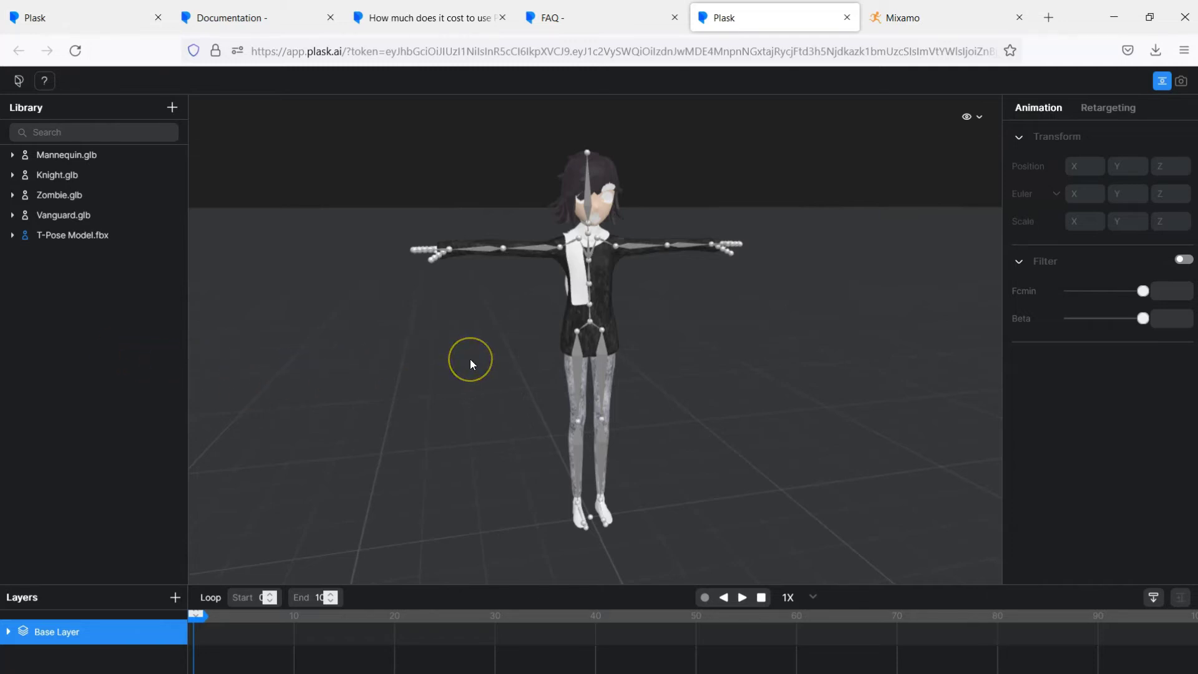
left_click(584, 374)
left_click(553, 267)
left_click(579, 436)
Upload the box4 boxing video through the Library import file browser.
left_click(16, 237)
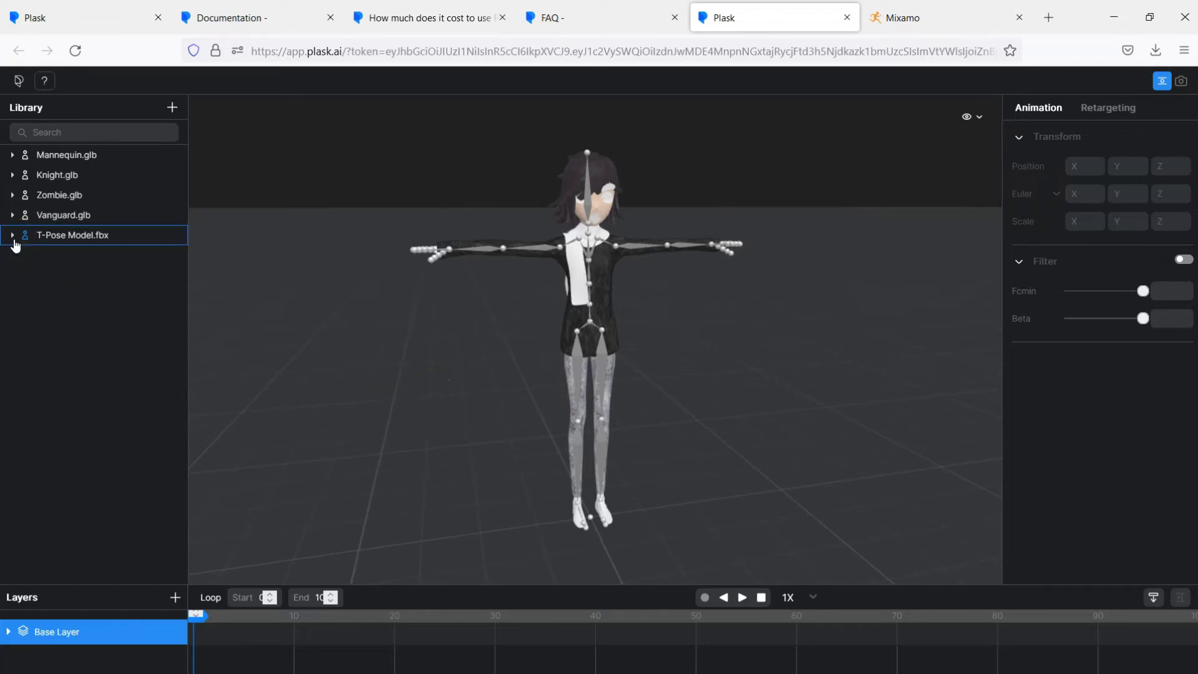
left_click(171, 107)
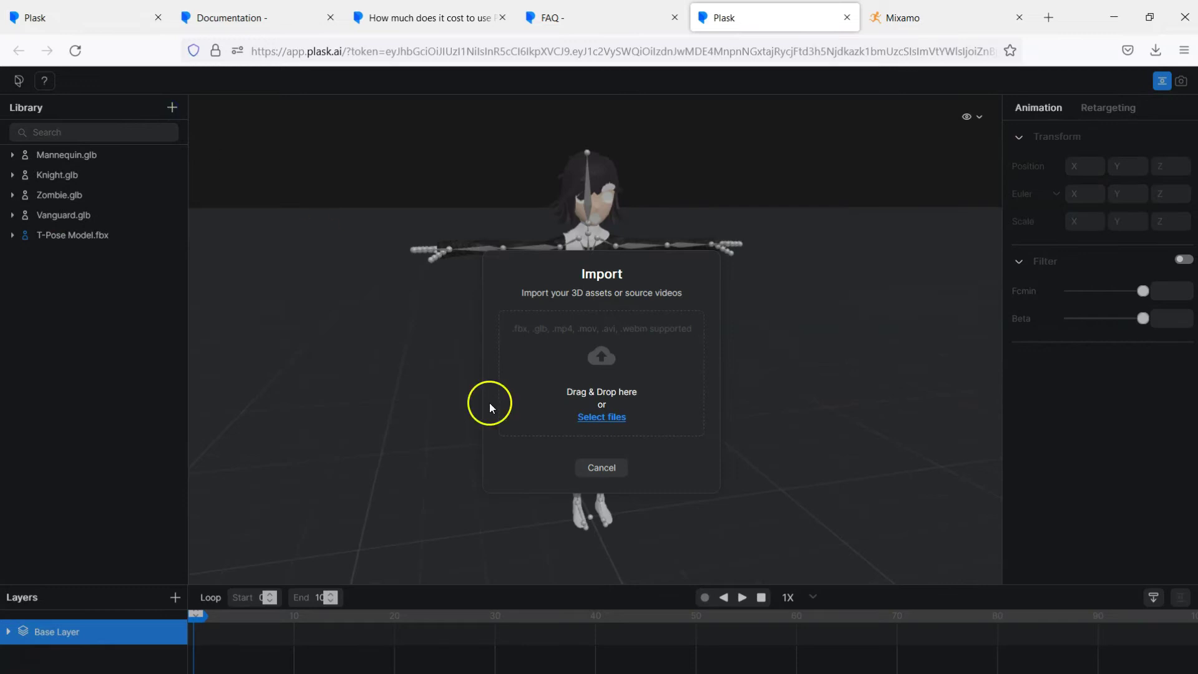
left_click(603, 418)
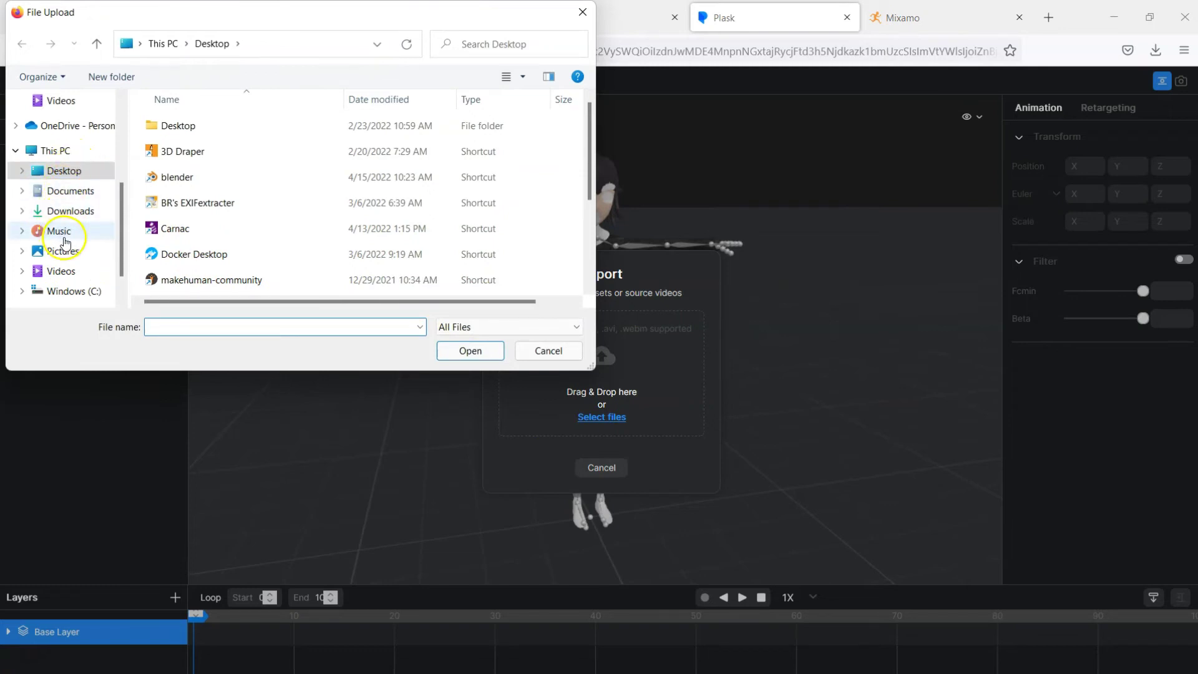
scroll(70, 250, "down", 1)
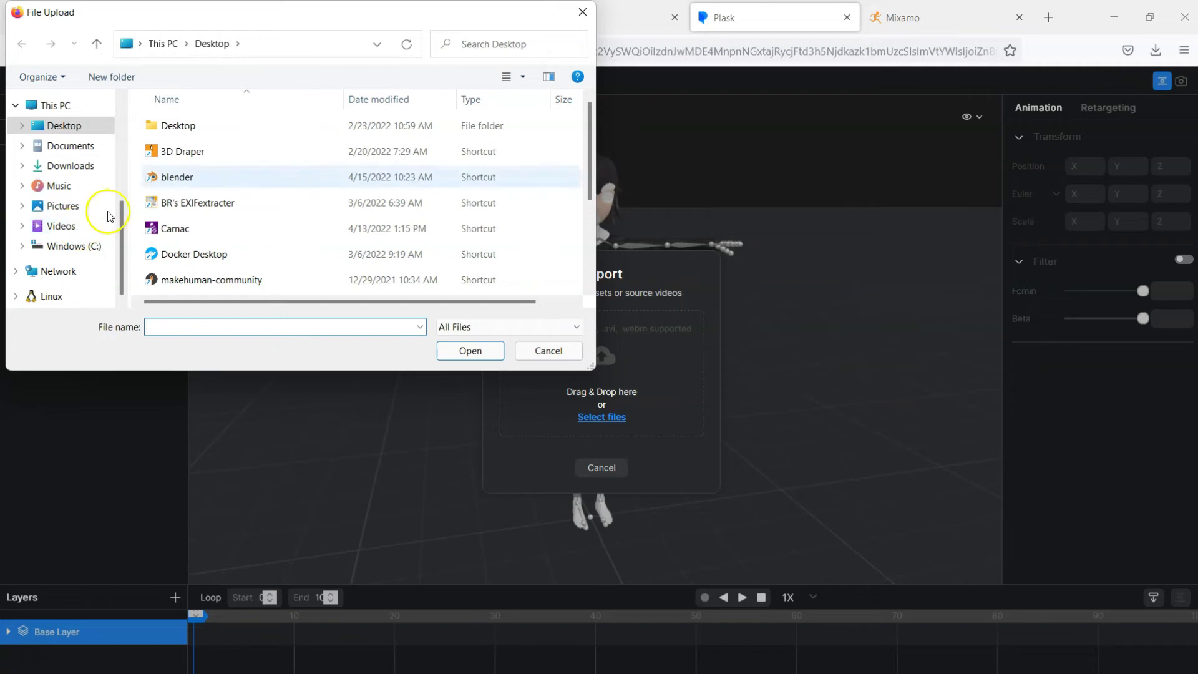
left_click_drag(377, 21, 473, 149)
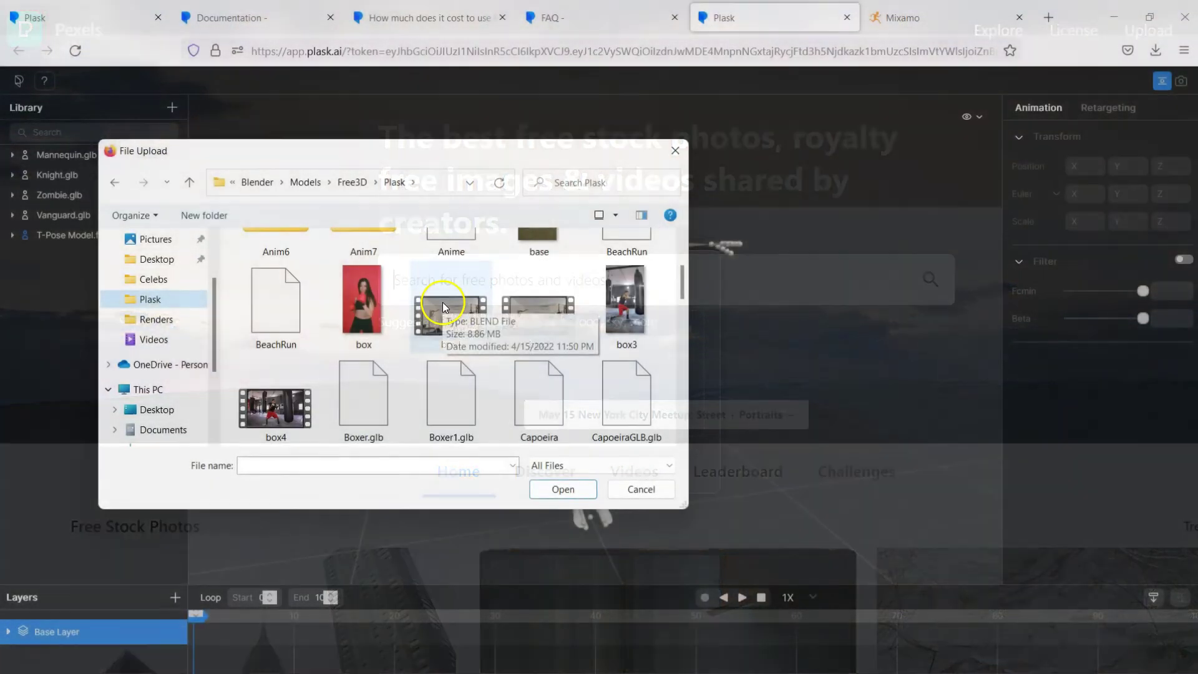
scroll(440, 344, "up", 1)
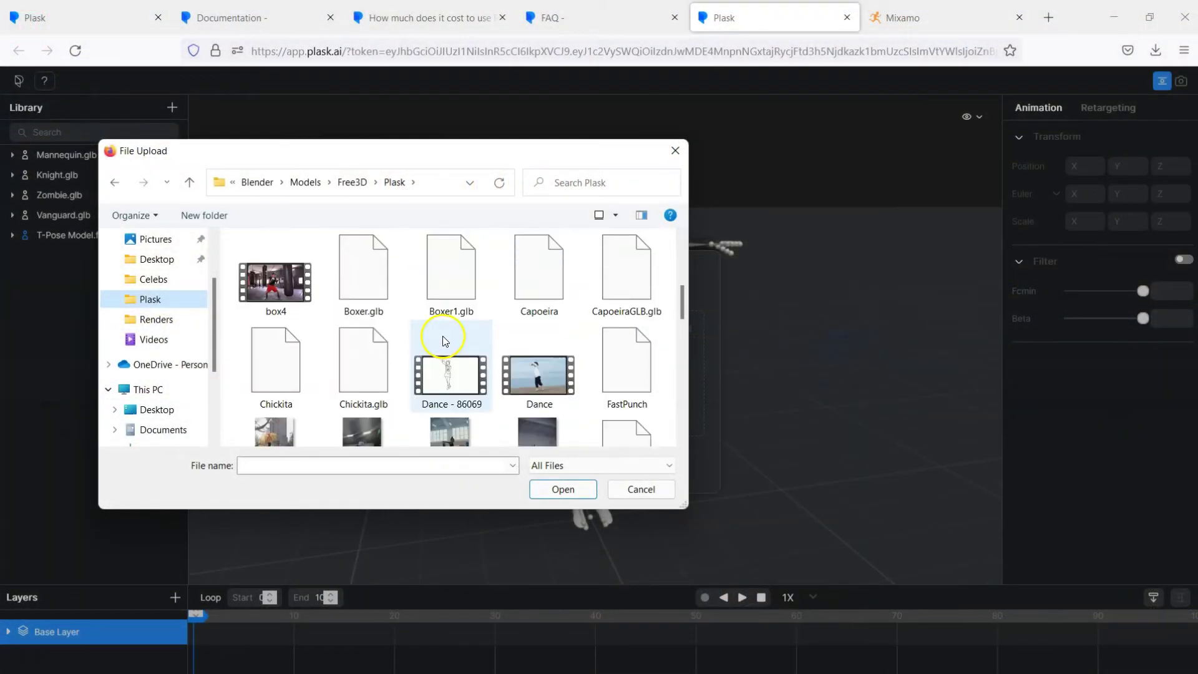
left_click(290, 289)
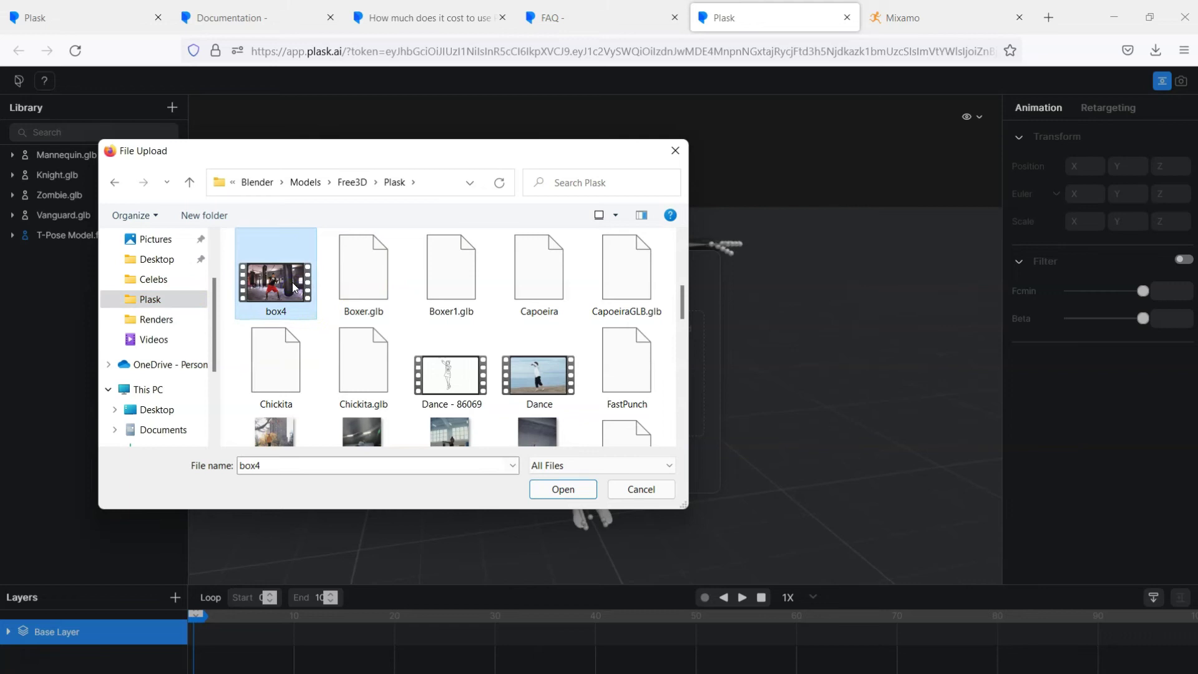
left_click(563, 491)
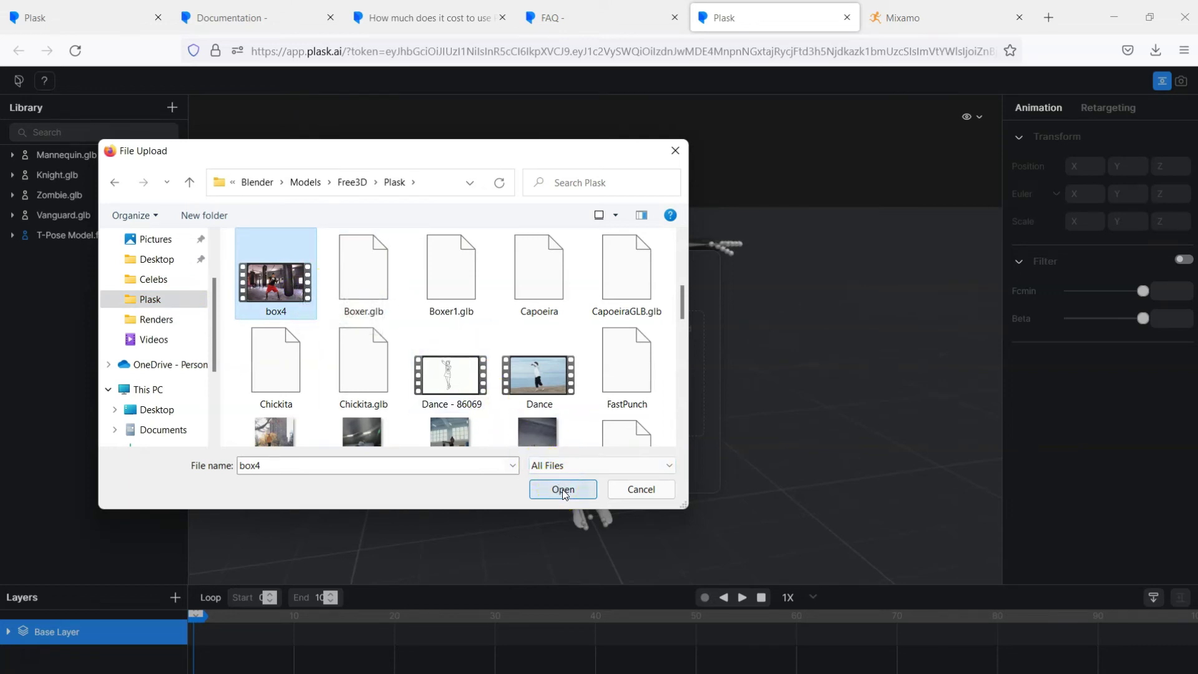
left_click(563, 491)
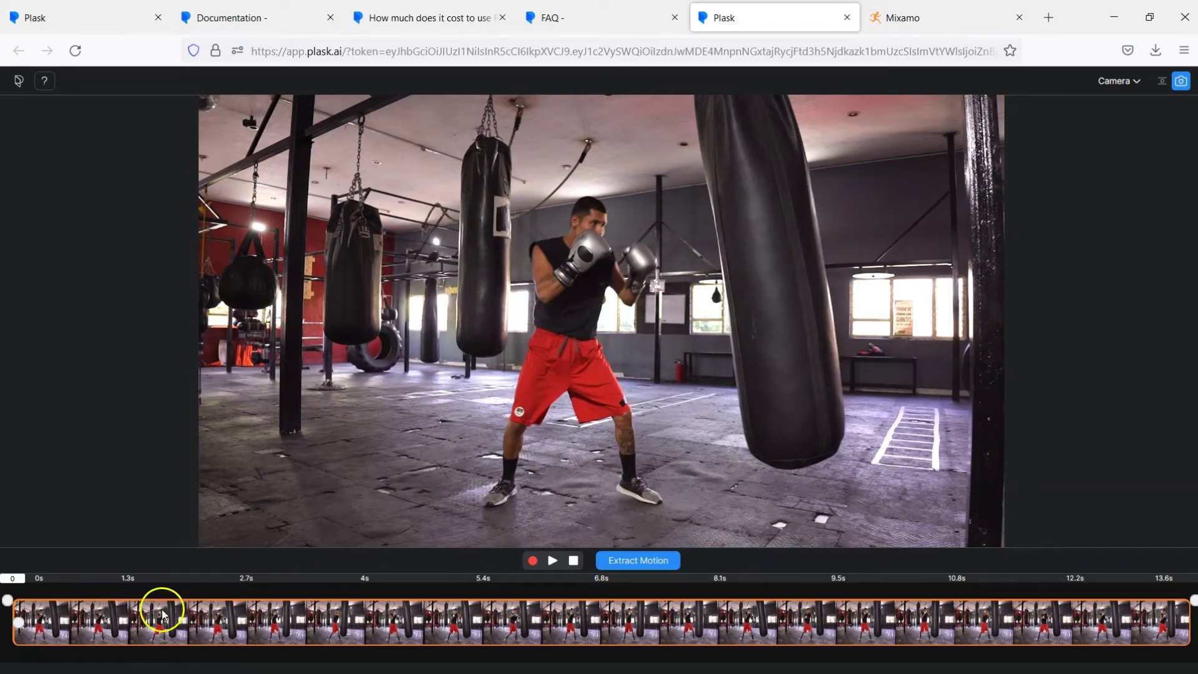
Scrub the box4 filmstrip to about 1.7 s and 3.4 s, then play the clip.
left_click(161, 616)
left_click(255, 618)
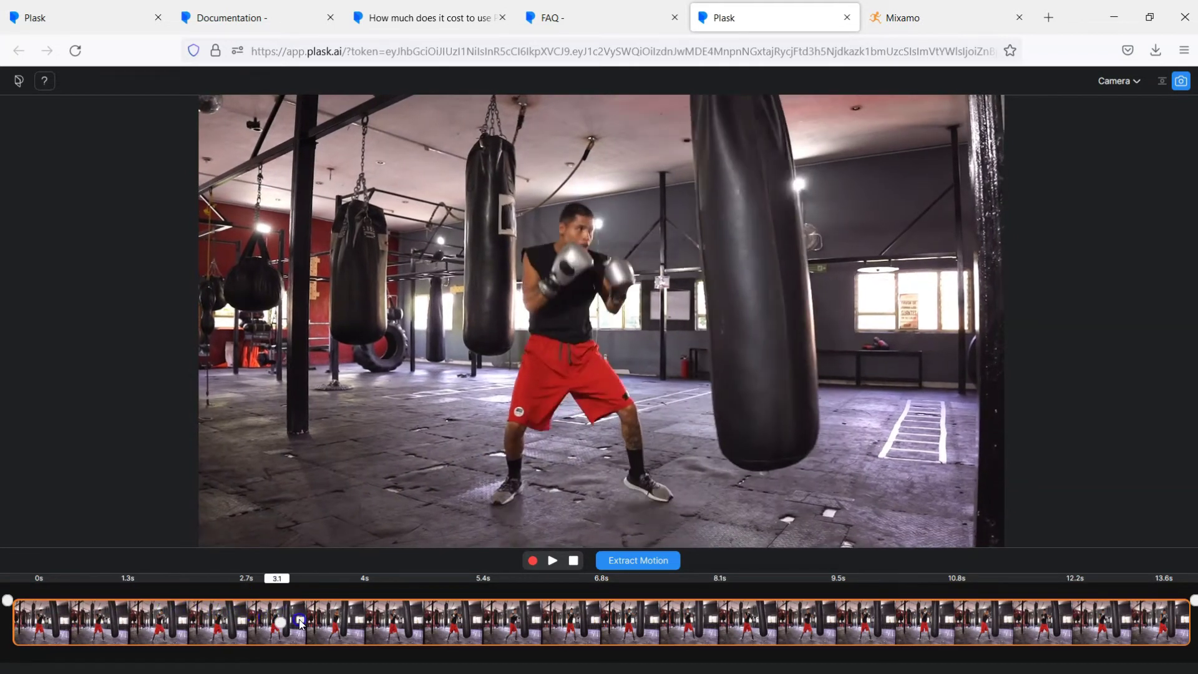
left_click(559, 568)
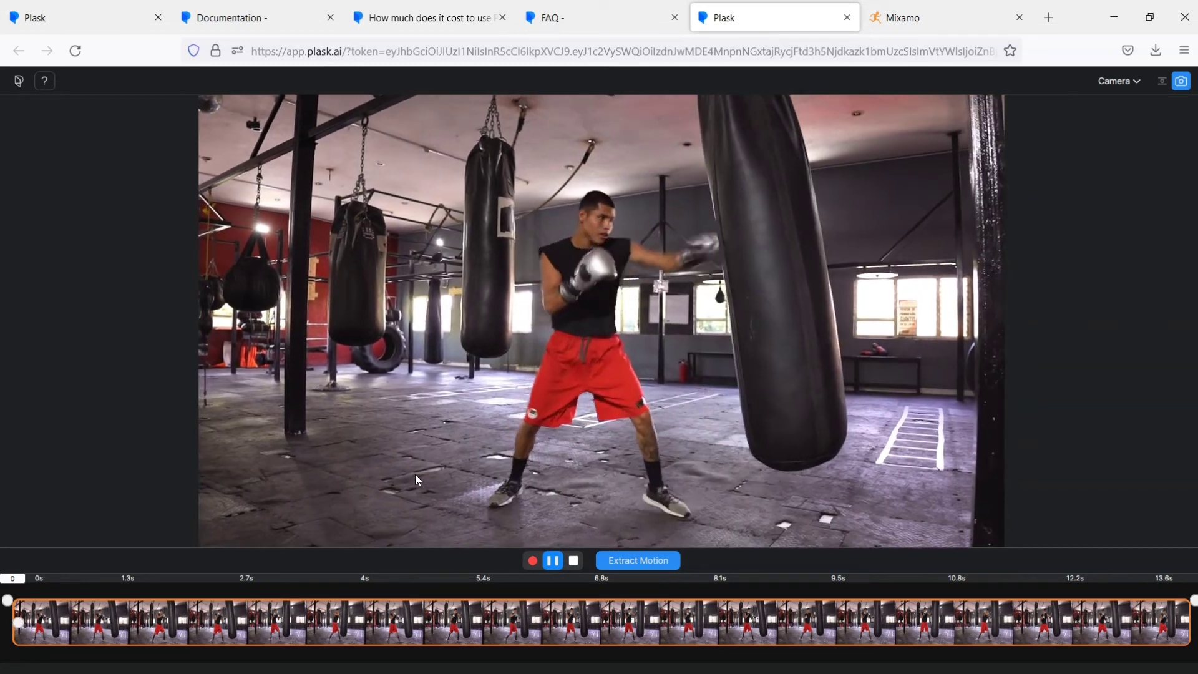
left_click(387, 473)
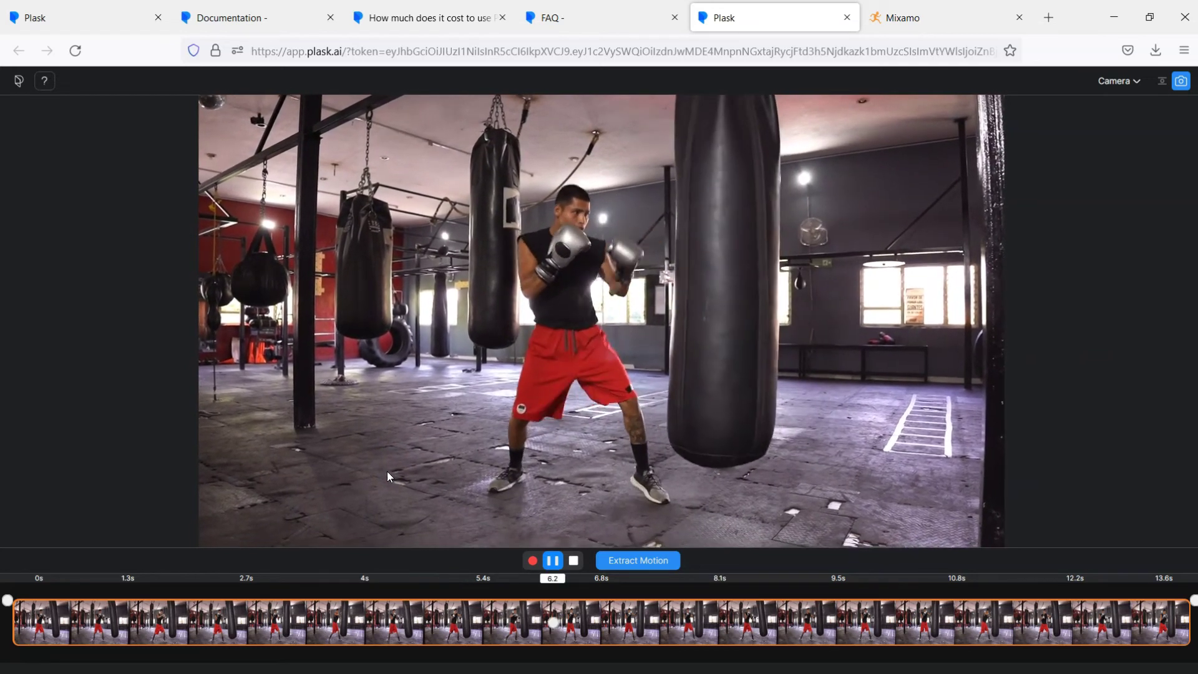
left_click(387, 443)
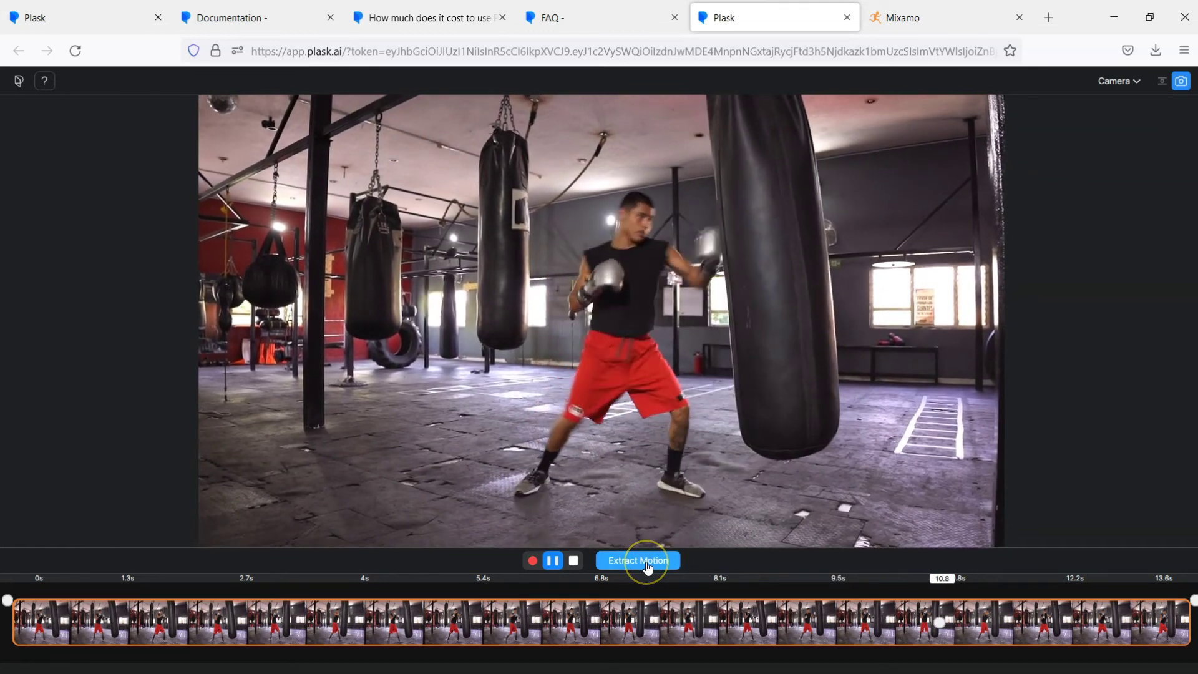
Start motion extraction from box4 and enter 'Boxer' as the mocap name.
left_click(647, 562)
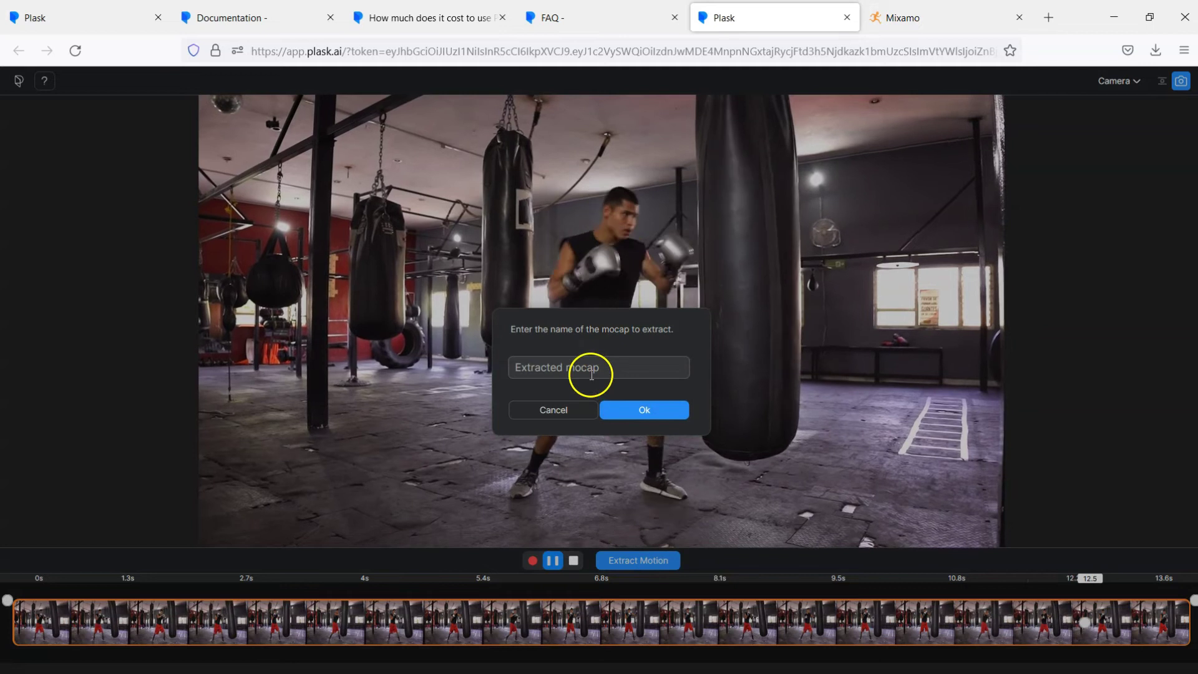
left_click(592, 369)
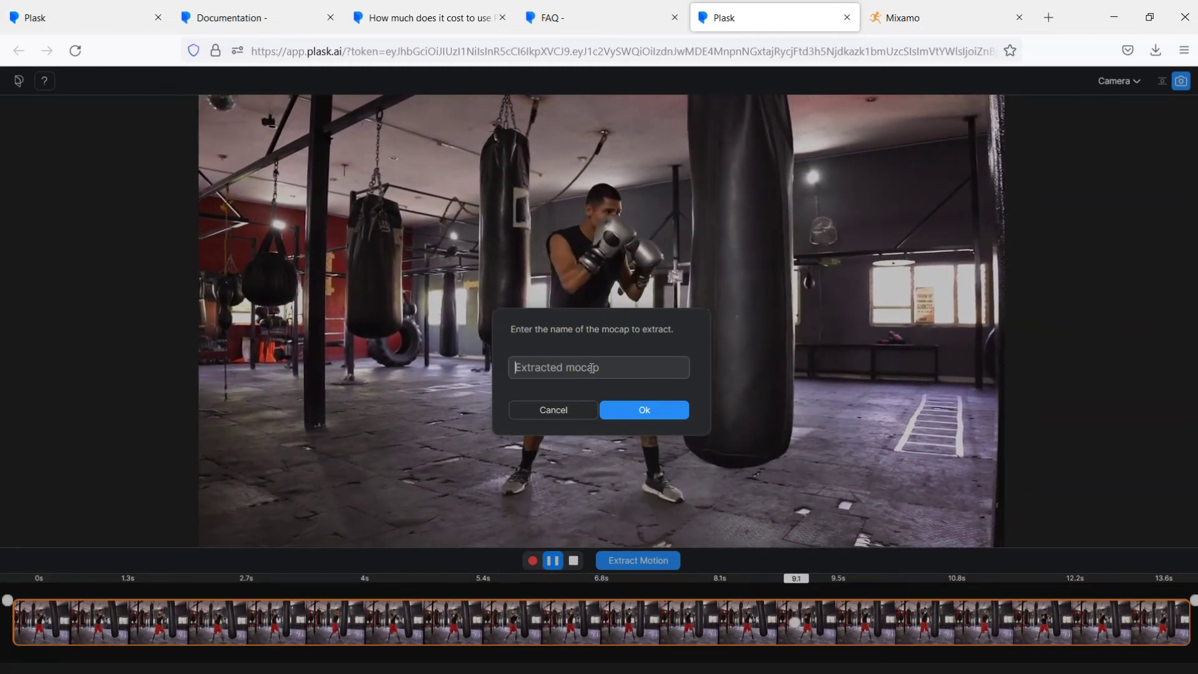
type("Boxer")
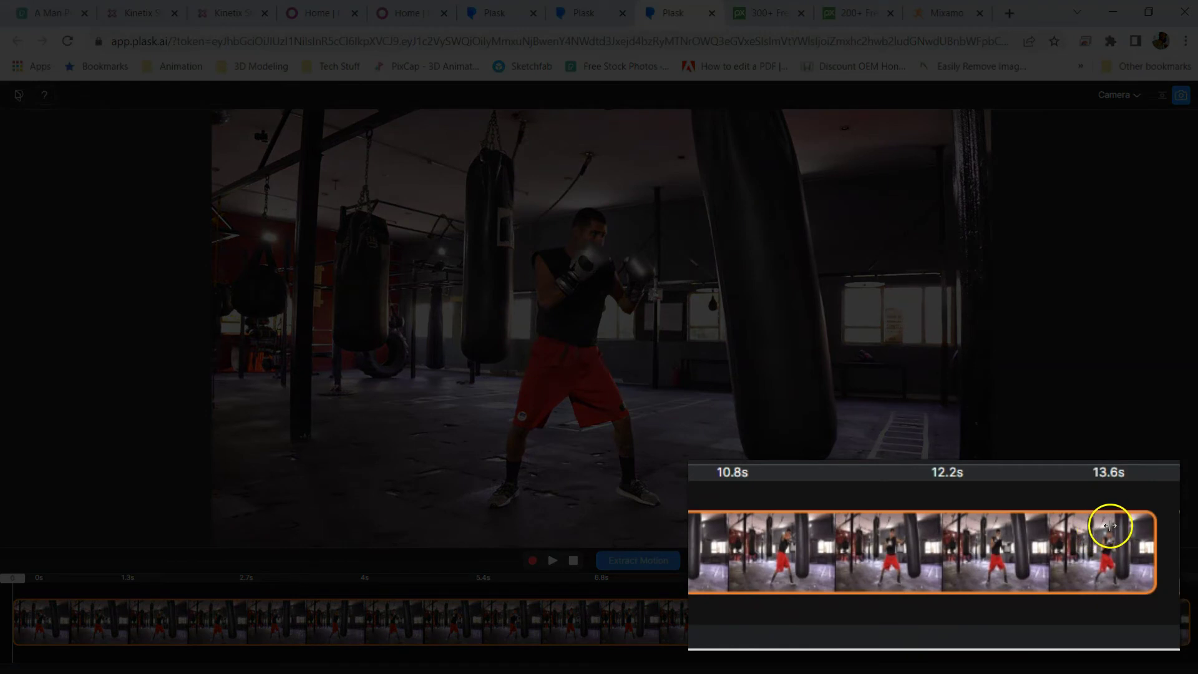
Trim the clip to begin near 2.2 s and extract the Boxer mocap from that range.
left_click_drag(1106, 527, 828, 543)
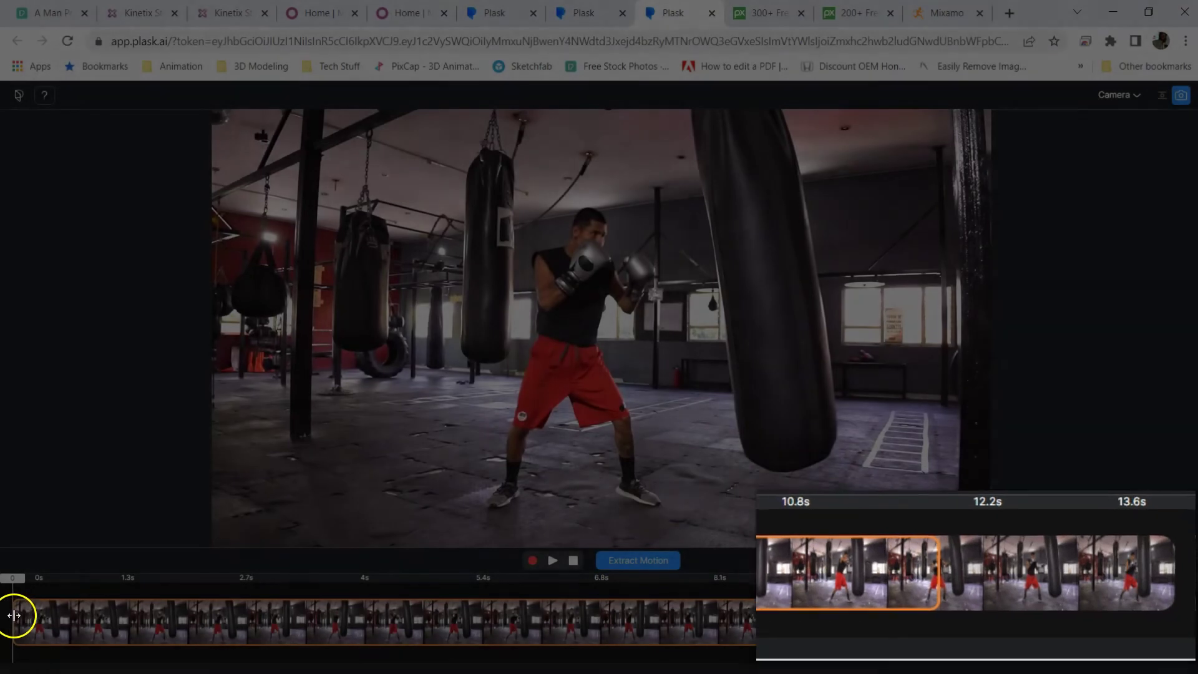
left_click_drag(13, 614, 204, 616)
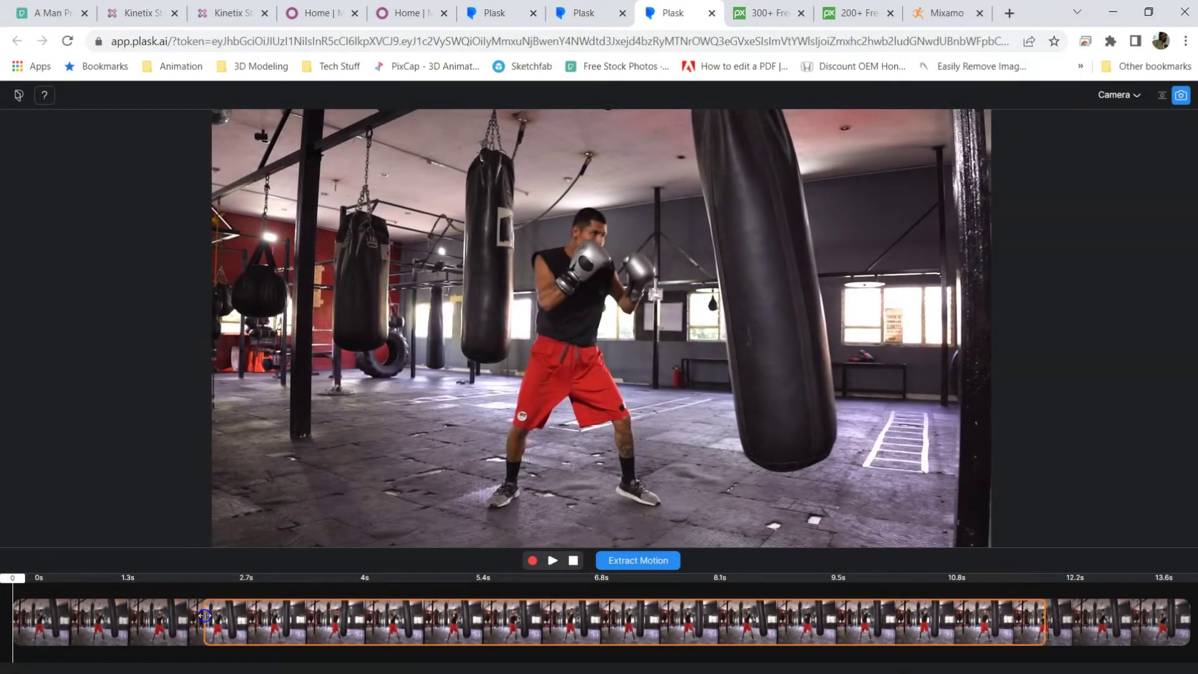
left_click_drag(1041, 616, 963, 621)
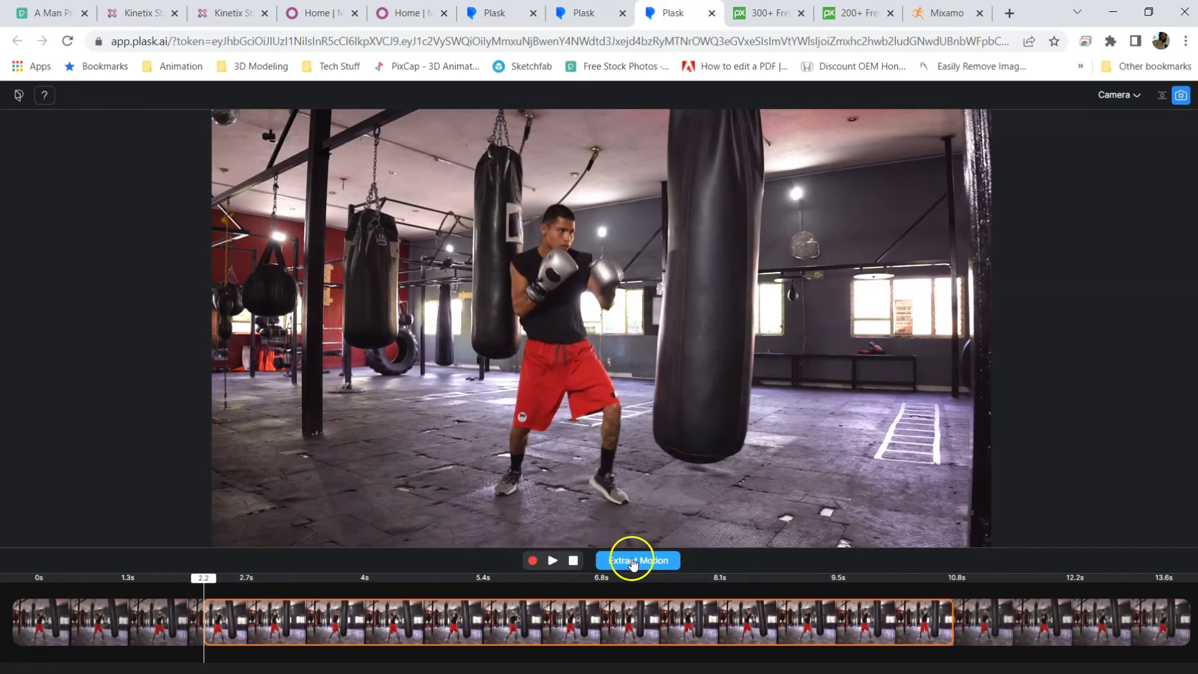
left_click(645, 561)
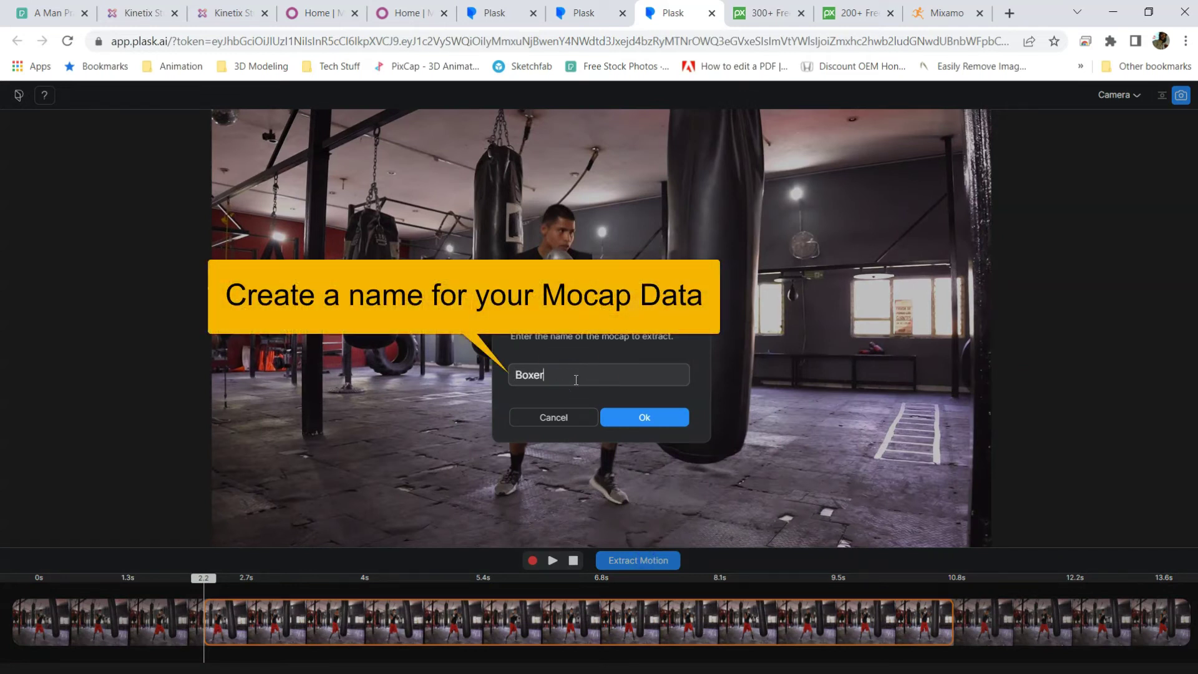
left_click(642, 418)
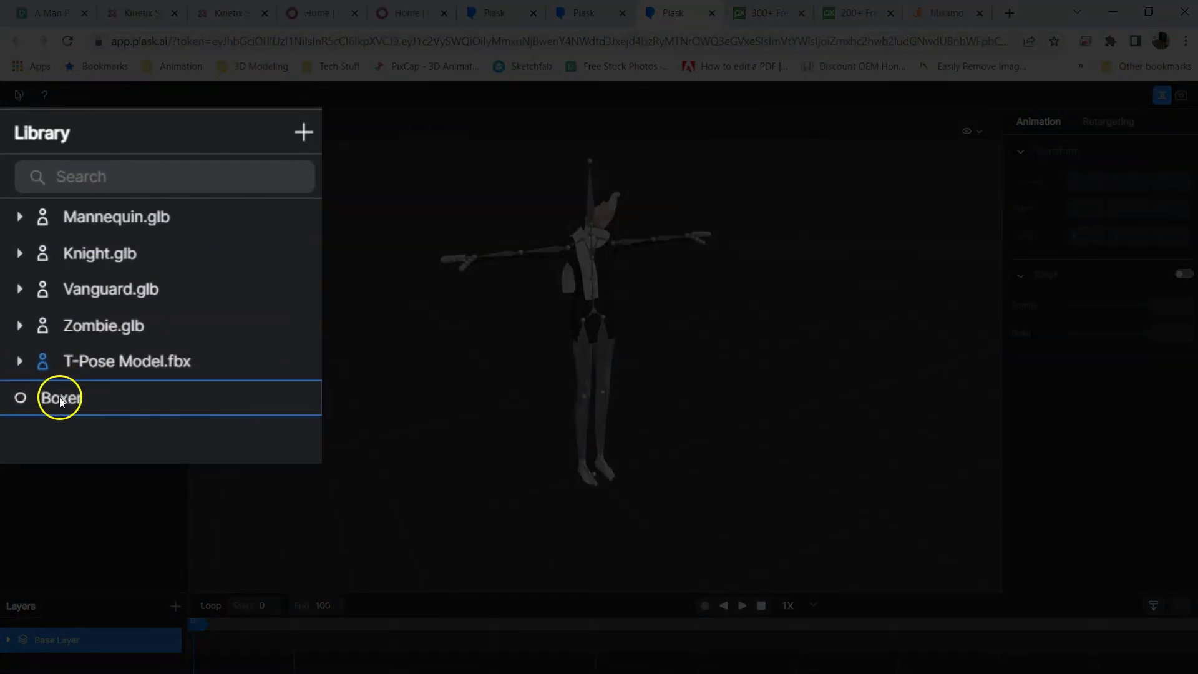
Drop the Boxer motion onto T-Pose Model.fbx and select the character to see it boxing.
left_click_drag(59, 397, 77, 249)
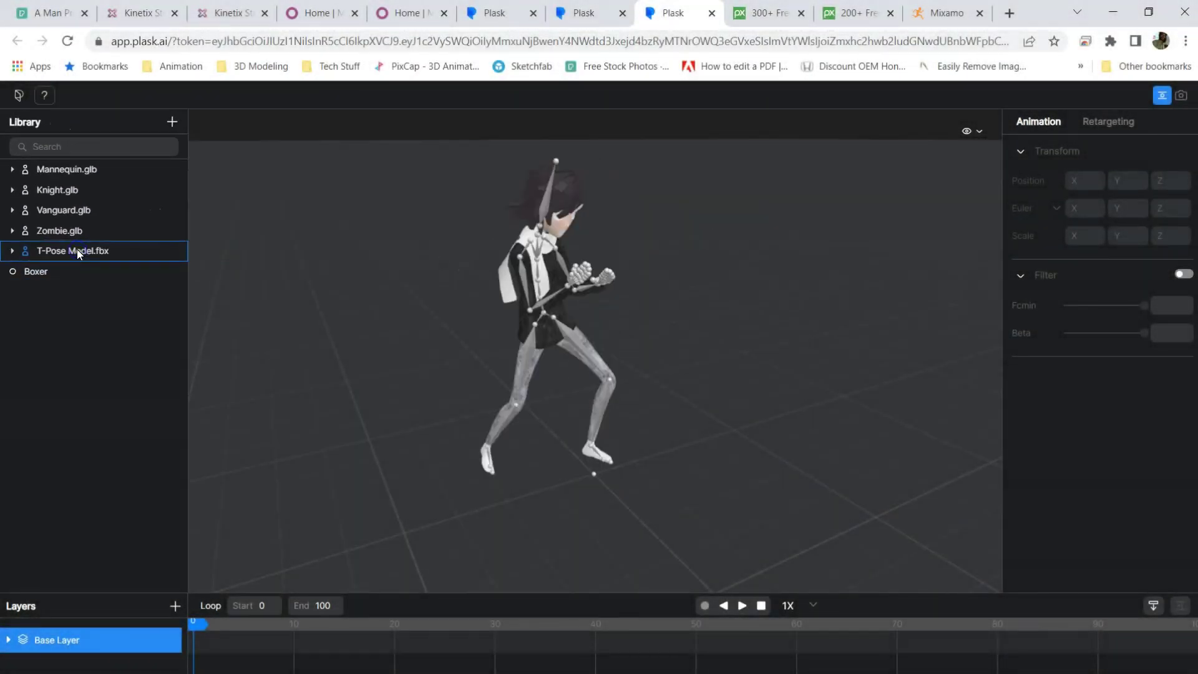
left_click(39, 256)
left_click(742, 606)
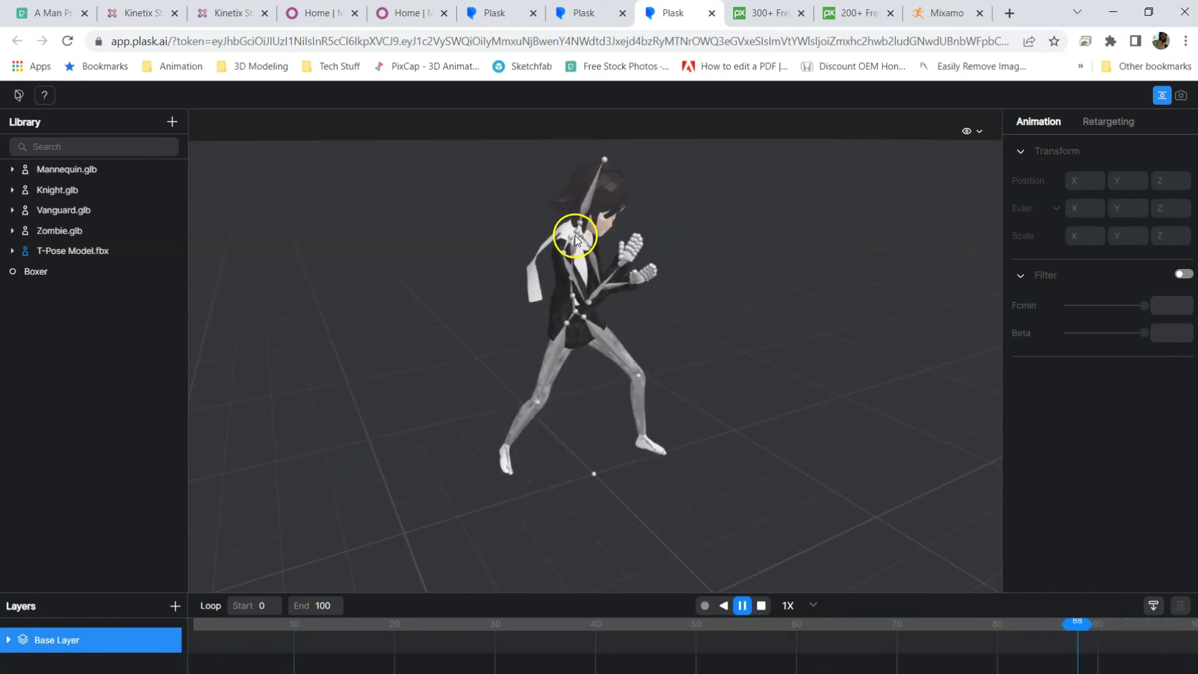
left_click(761, 605)
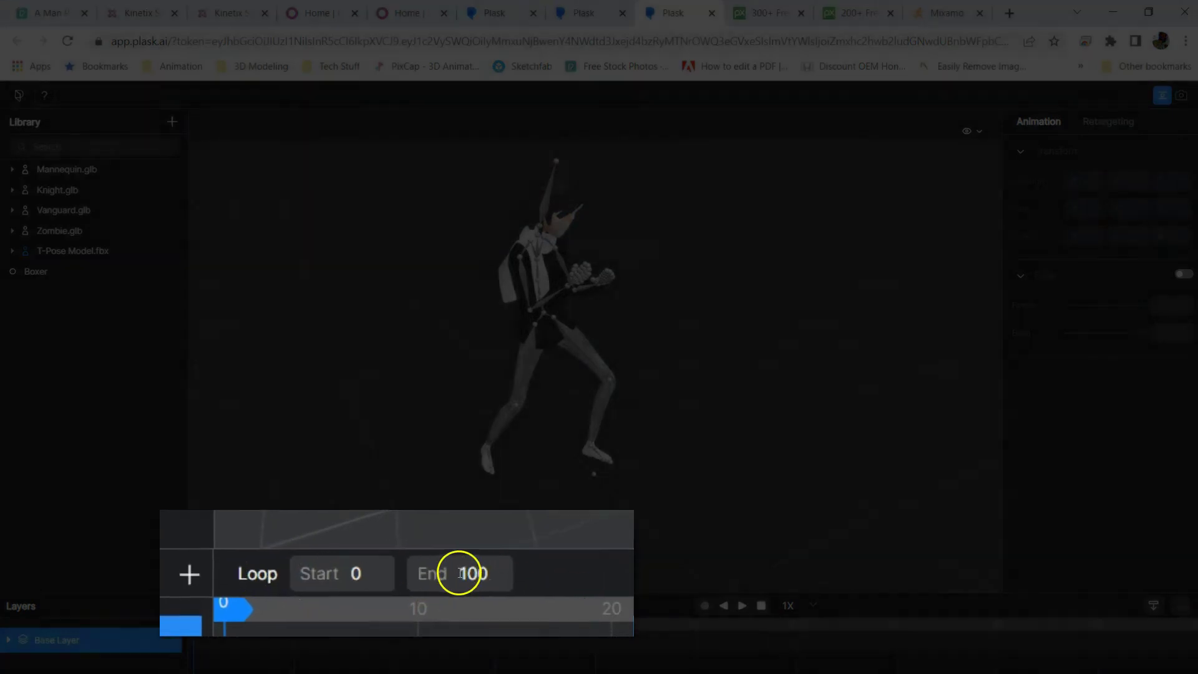
Set the loop end frame to 500 and box-select all the character's bones to show keyframes.
left_click(321, 605)
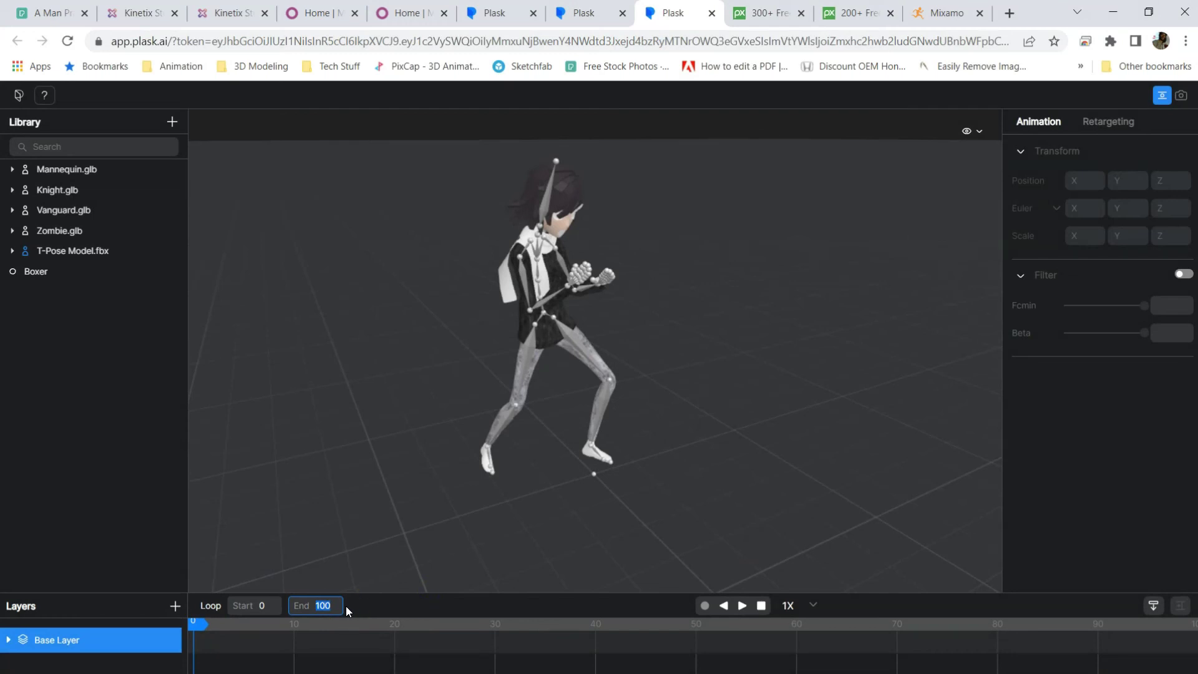
key("Return")
scroll(829, 624, "down", 5)
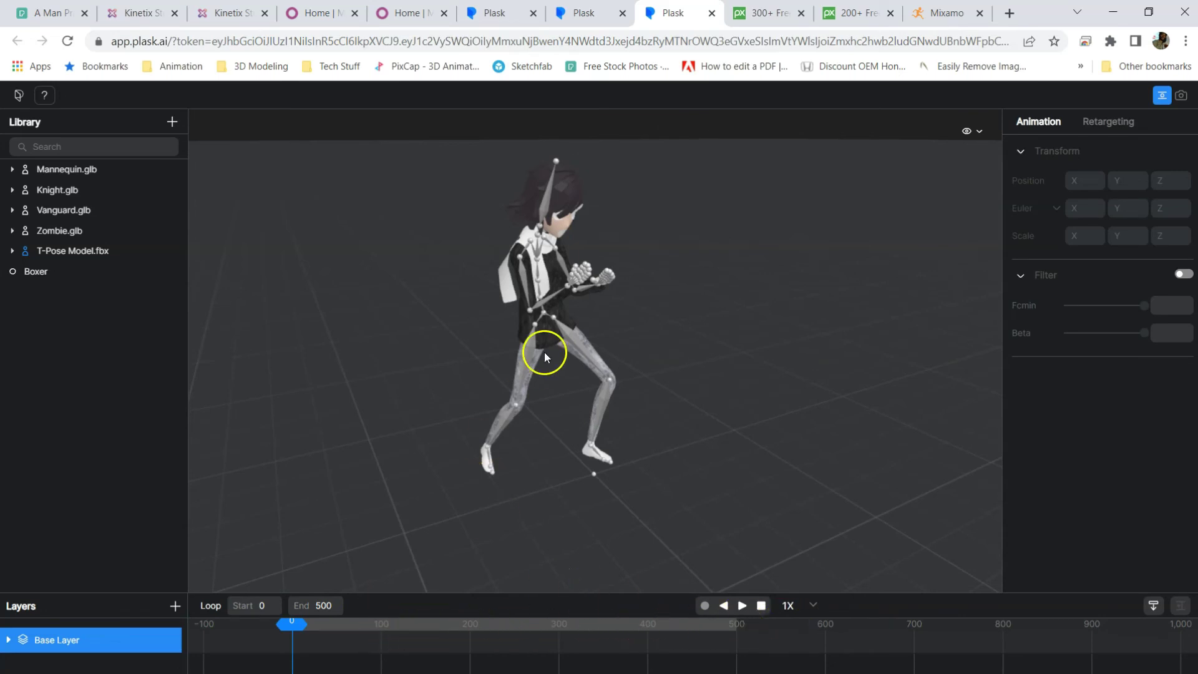
left_click_drag(665, 479, 428, 153)
scroll(421, 646, "up", 5)
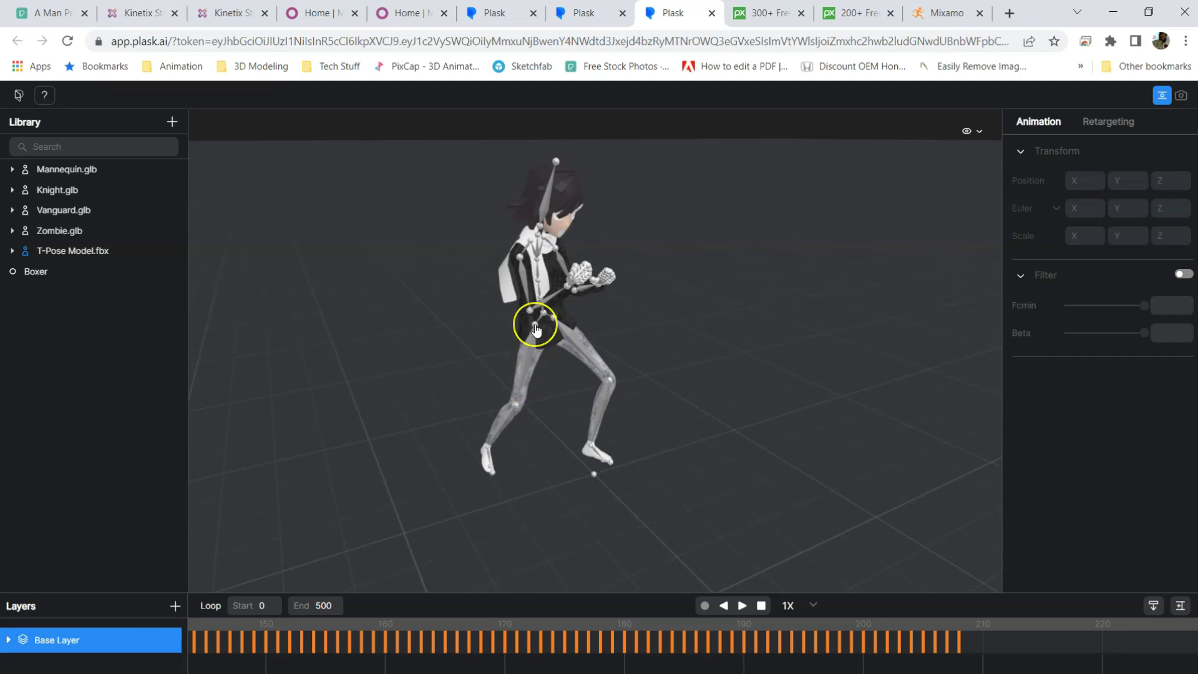
Select the hip joint to view its position, rotation and scale, then play the Boxer animation.
scroll(536, 329, "up", 5)
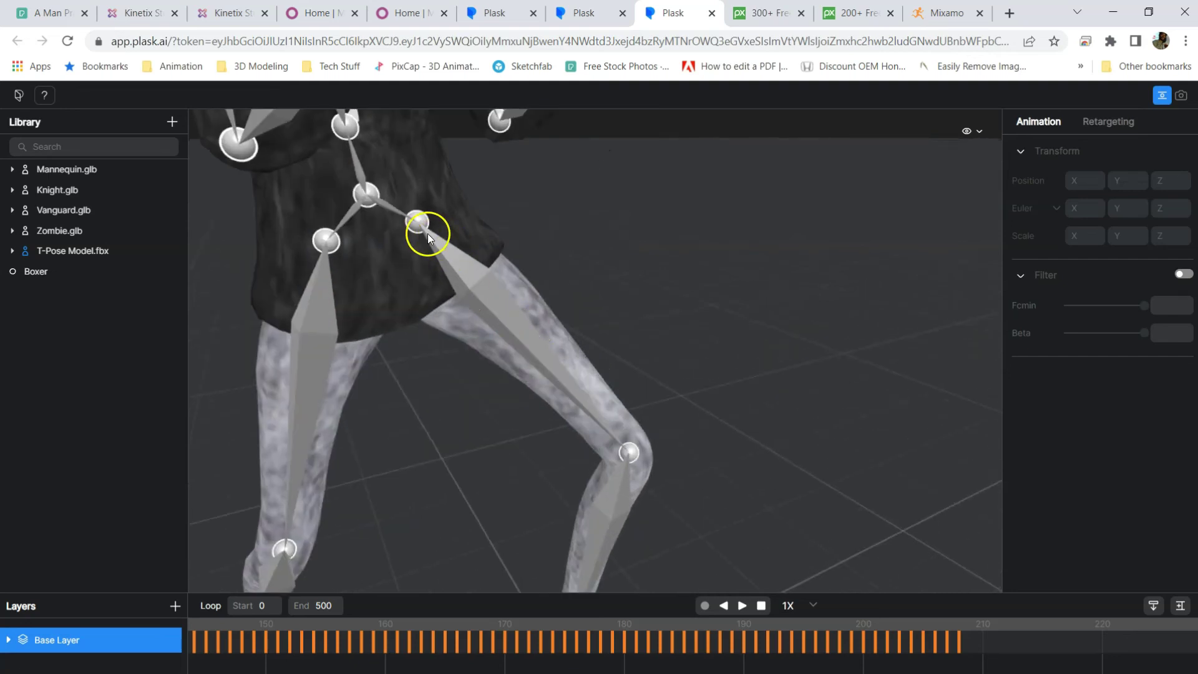
left_click(418, 223)
scroll(493, 283, "down", 5)
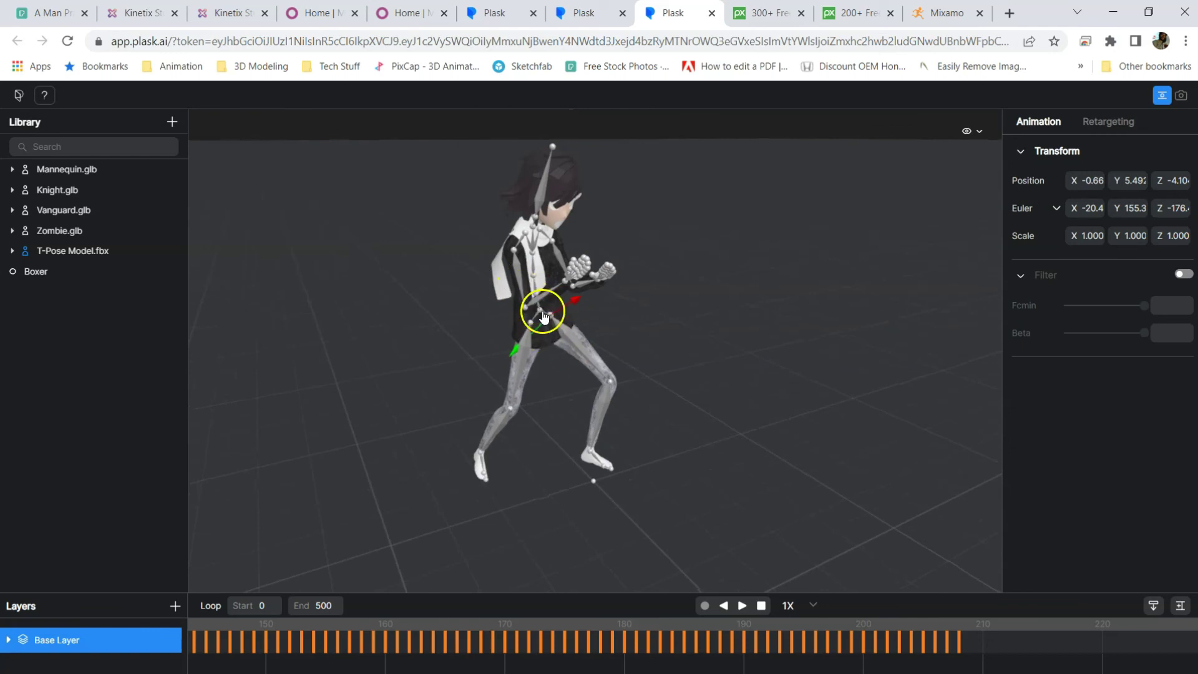
scroll(552, 319, "down", 3)
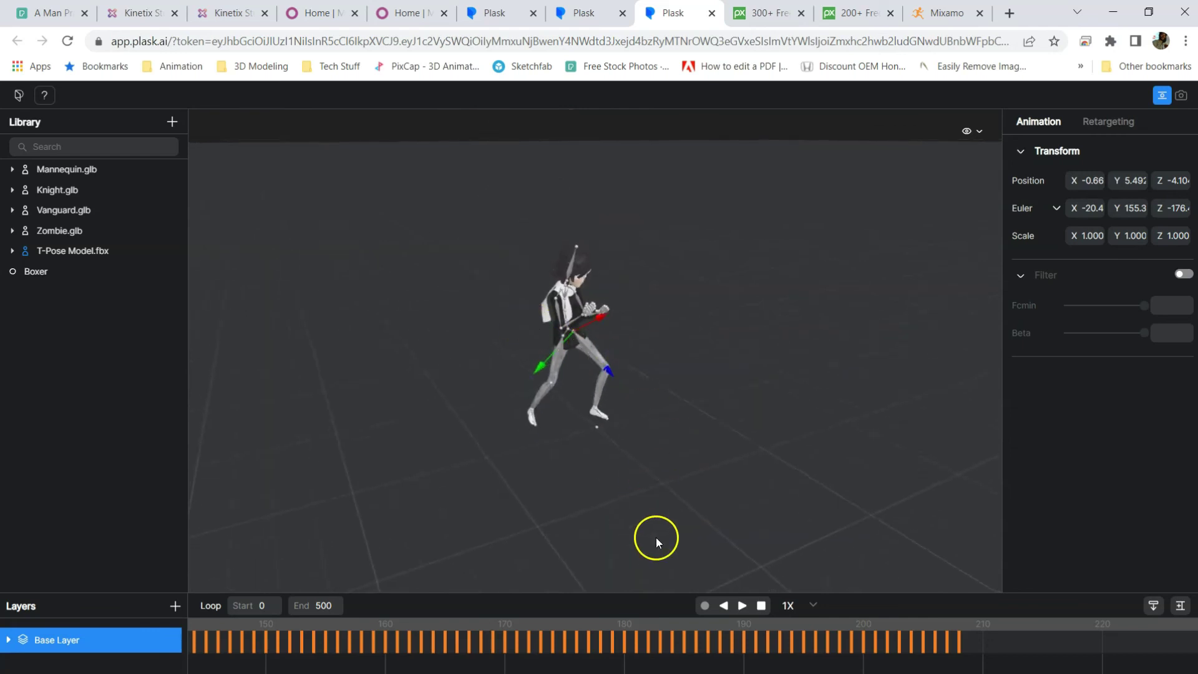
scroll(571, 281, "up", 3)
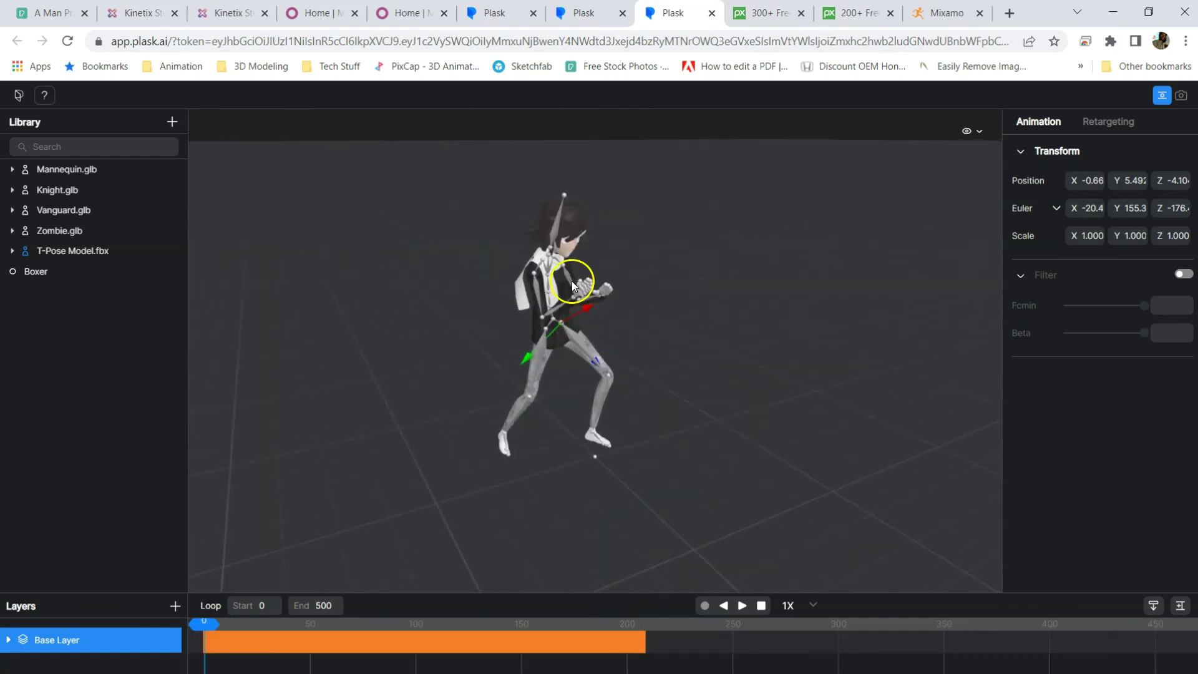
left_click(742, 606)
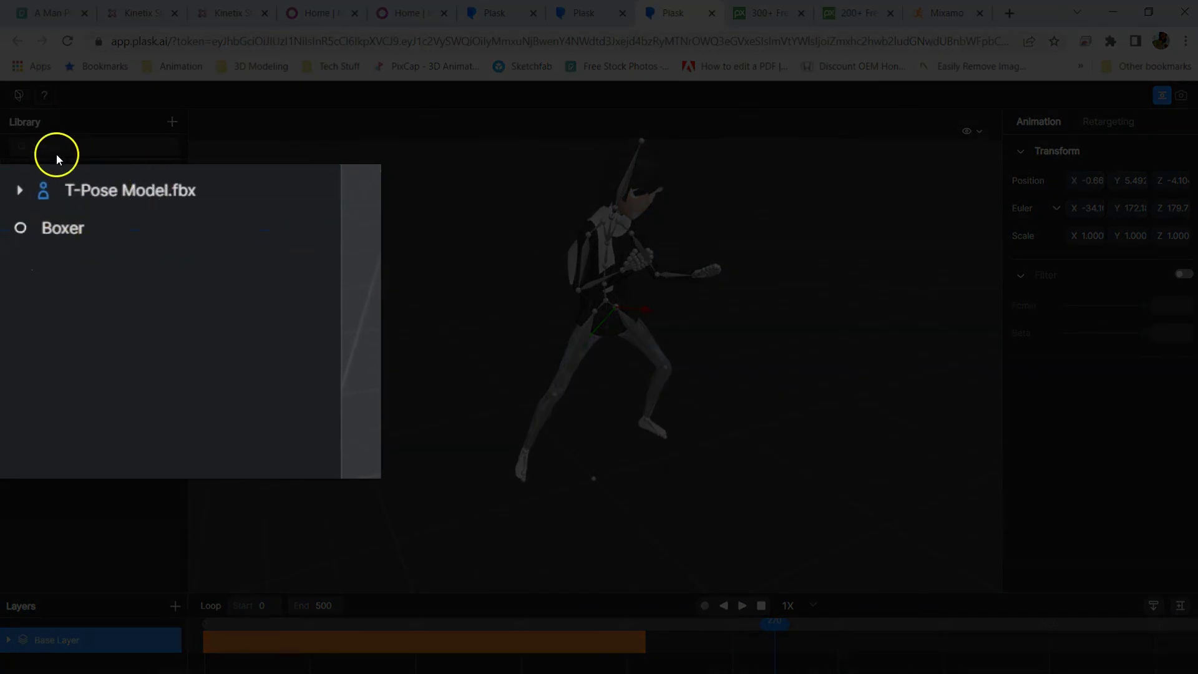
Export the T-Pose Model.fbx character with its Boxer motion in glb format.
right_click(131, 187)
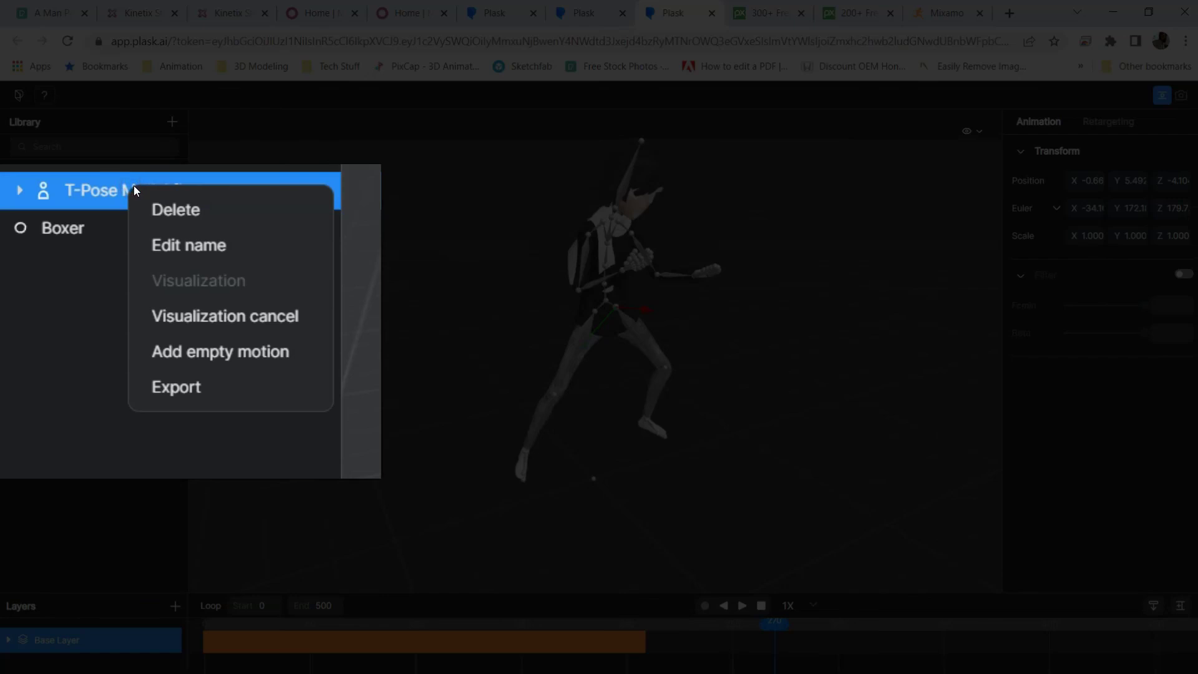
left_click(207, 384)
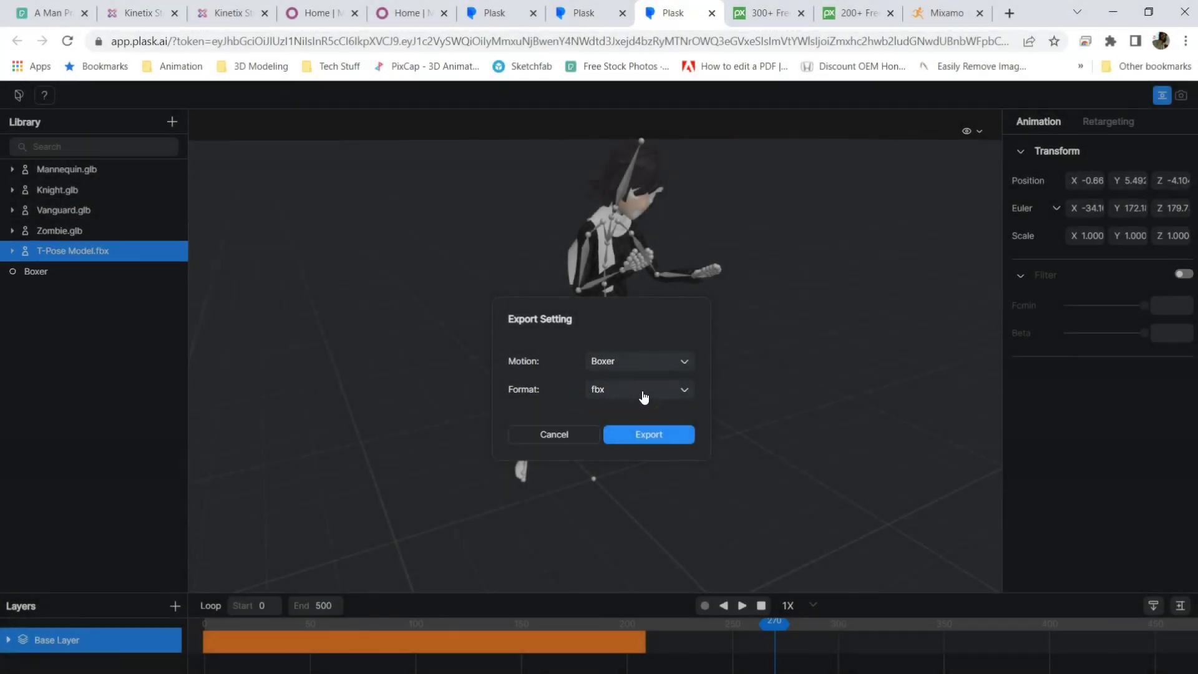
left_click(642, 392)
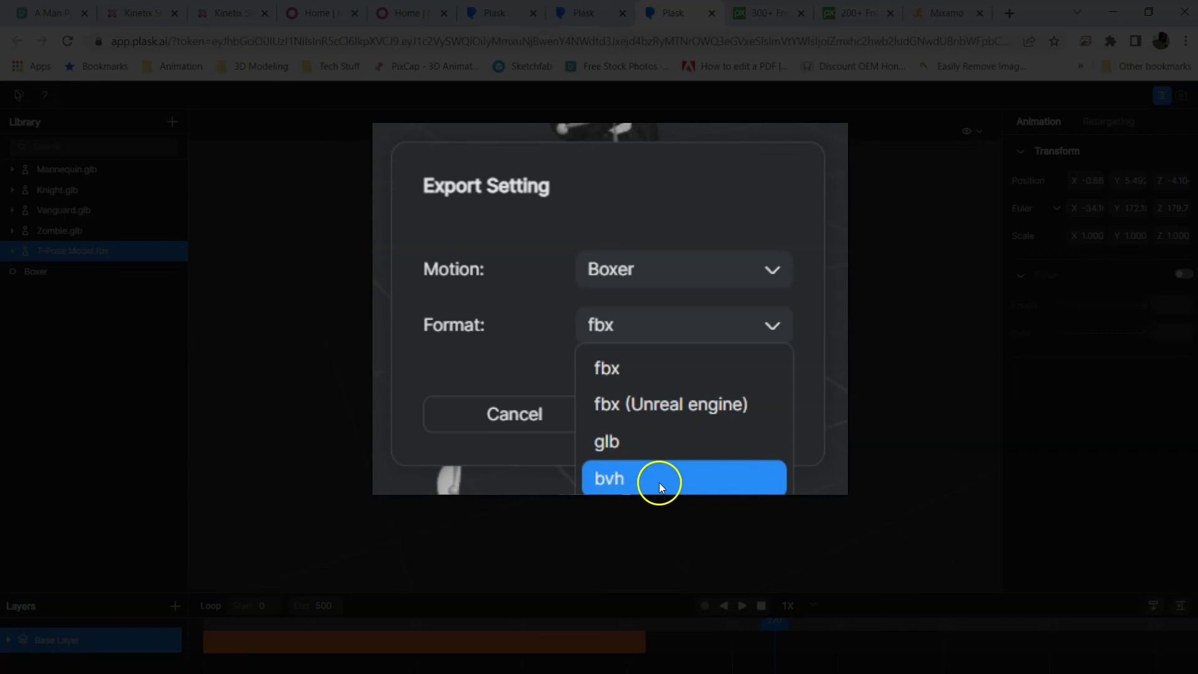
left_click(648, 444)
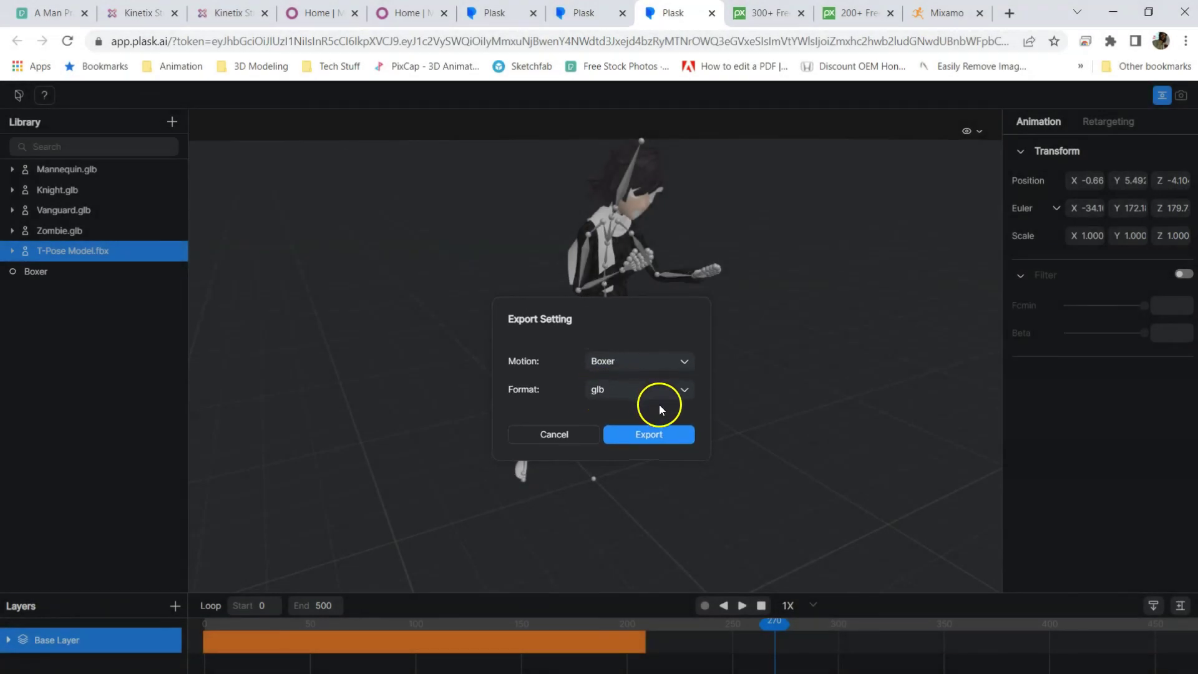
left_click(643, 435)
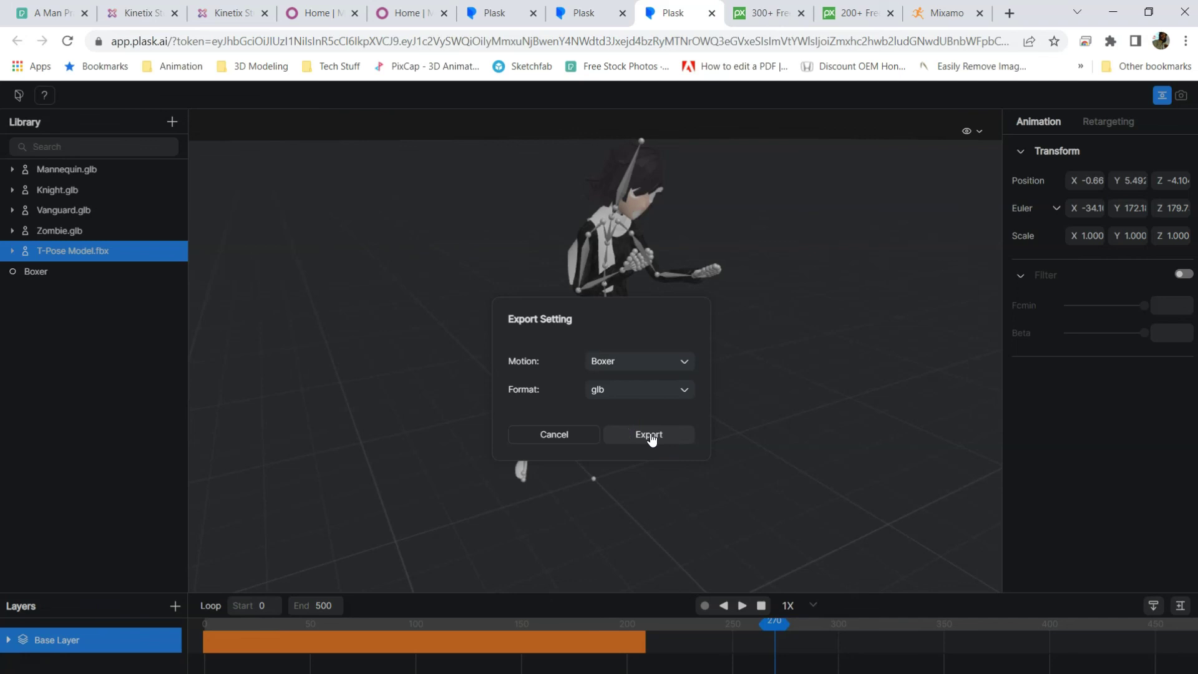
left_click(650, 435)
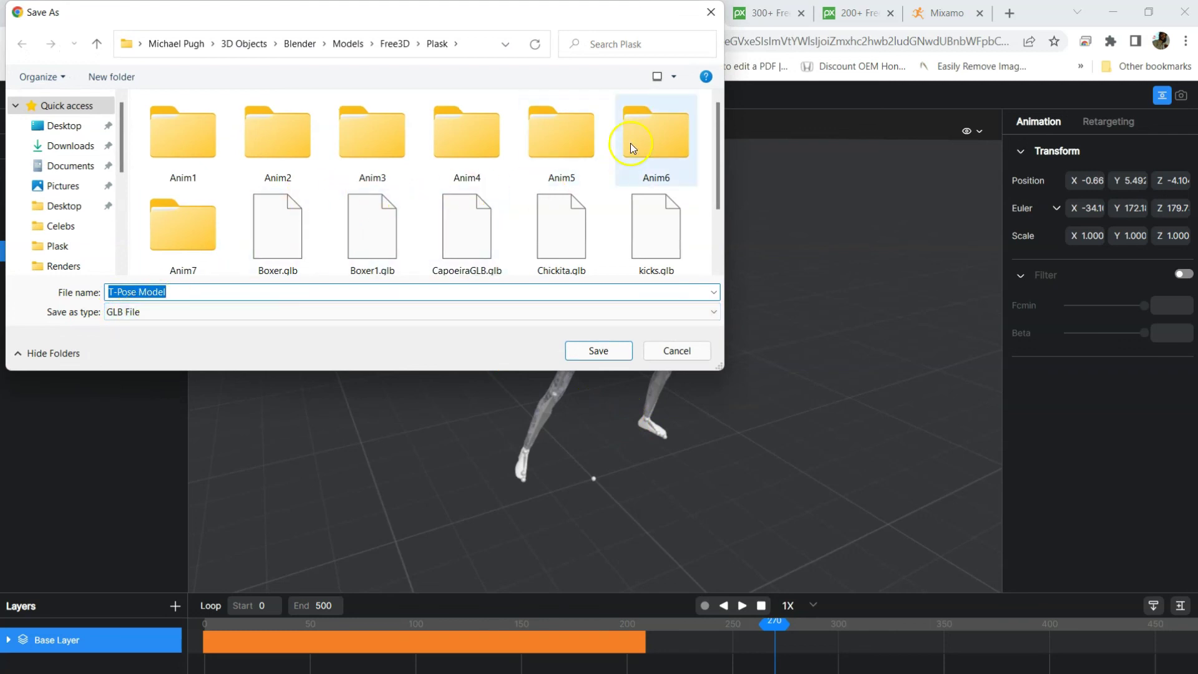
Save T-Pose Model.glb into the Anim7 folder and view that folder in File Explorer.
double_click(196, 239)
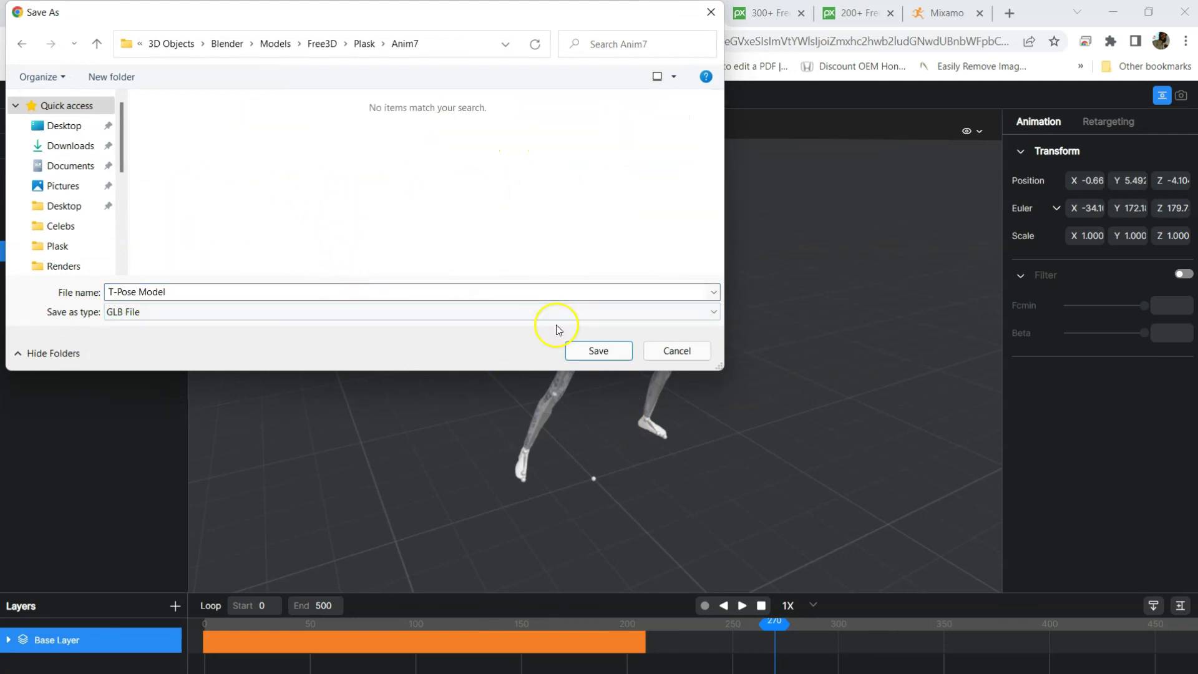
left_click(598, 351)
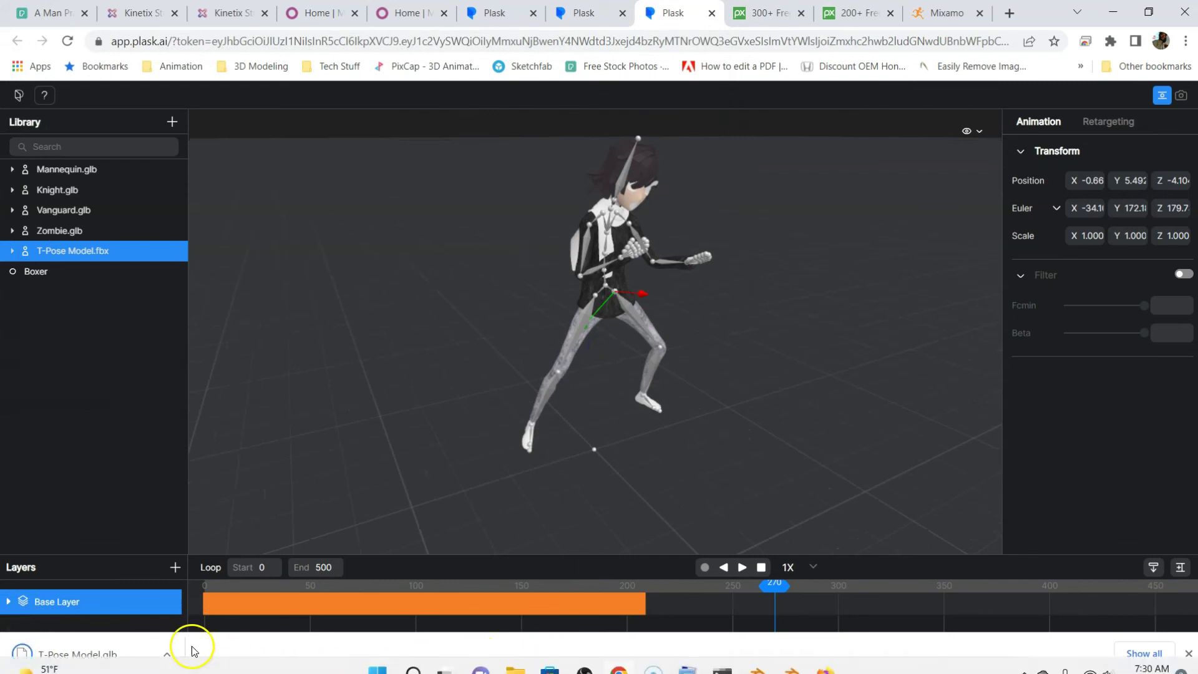
mouse_move(515, 659)
left_click(523, 581)
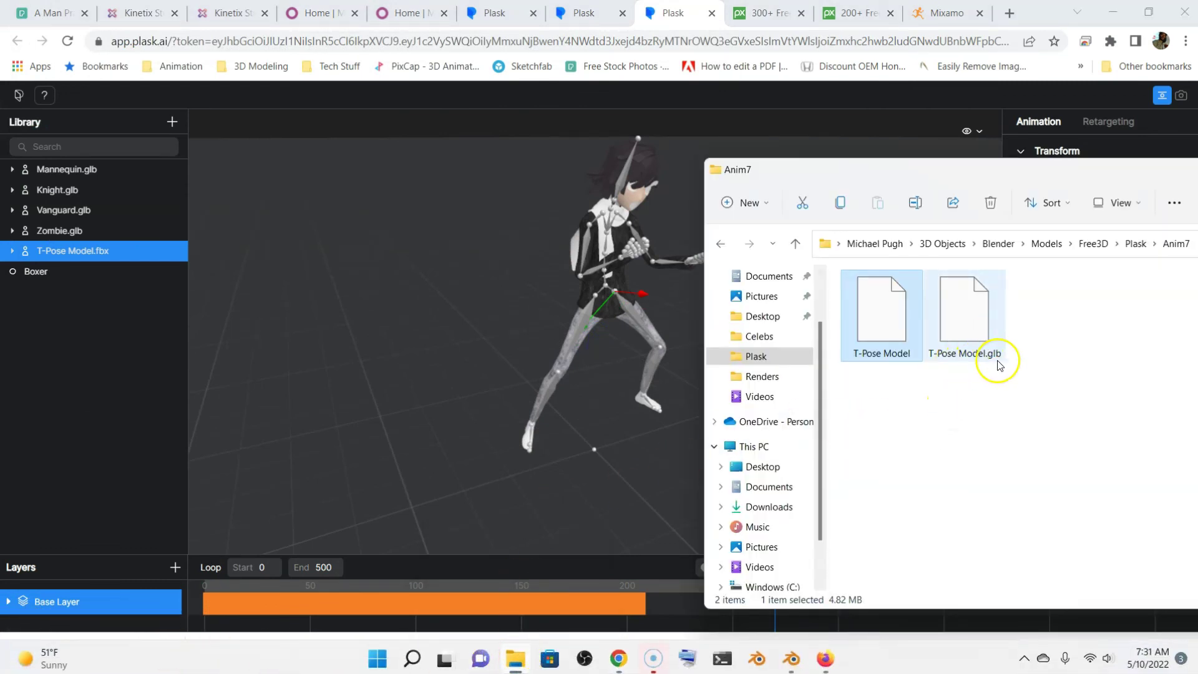
In Blender, start a new General scene without saving punch.blend, and delete the default cube.
left_click(791, 658)
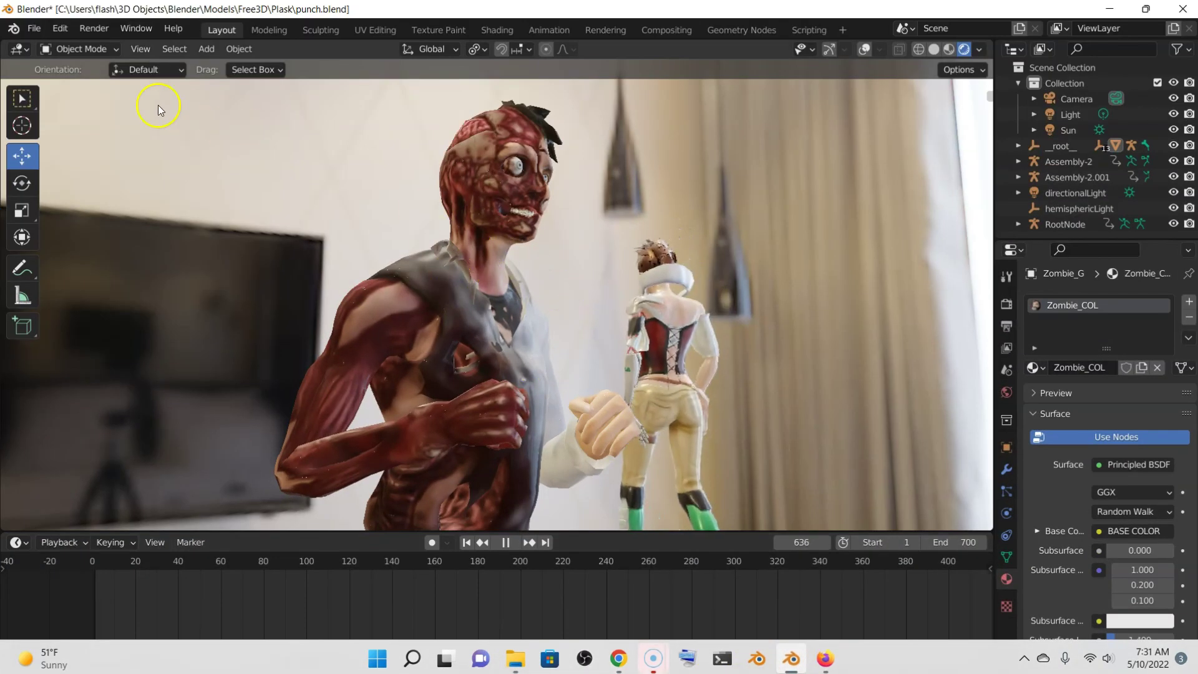
left_click(34, 28)
mouse_move(53, 46)
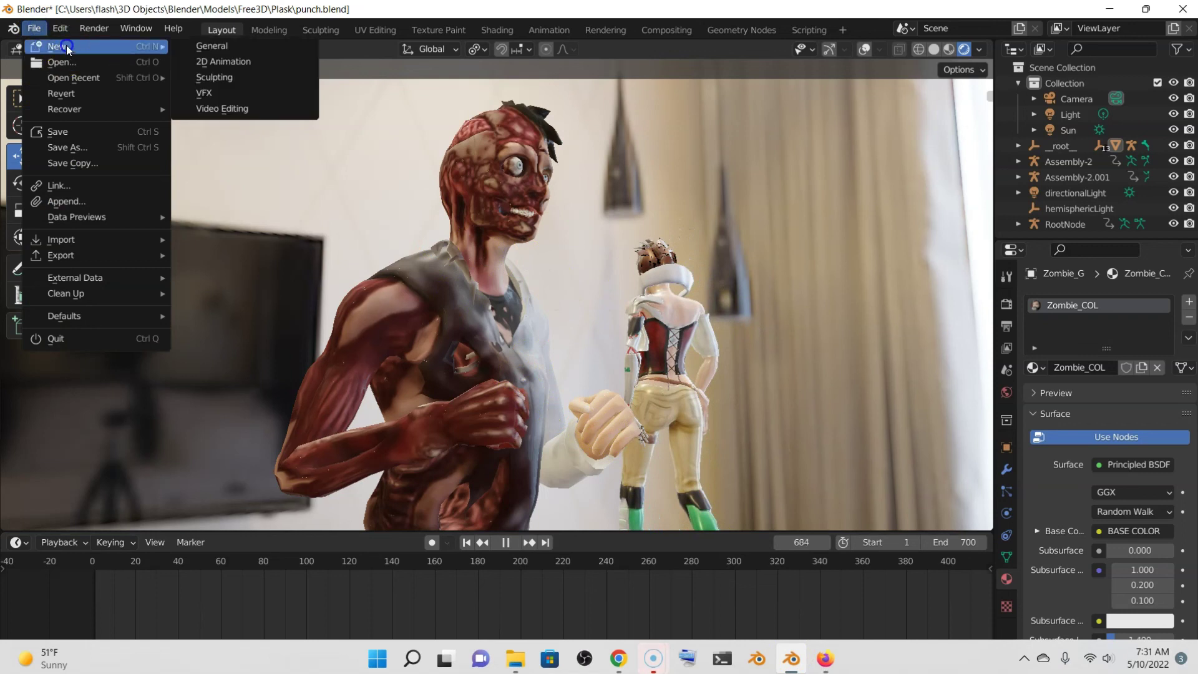
left_click(187, 44)
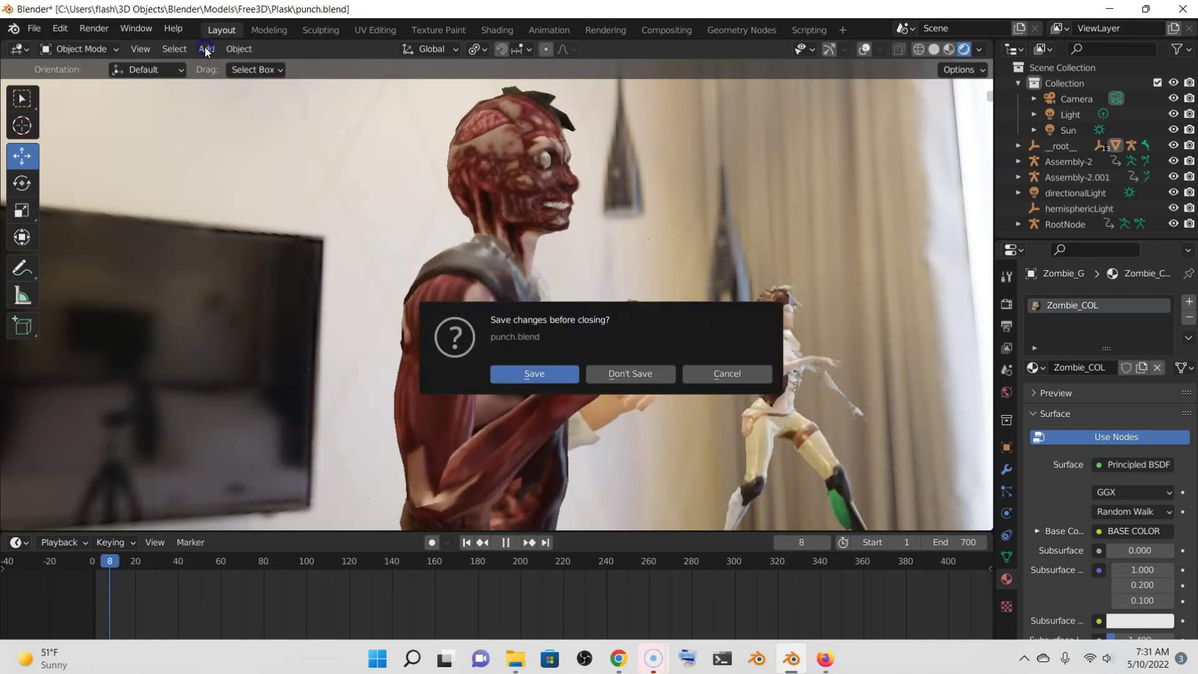
left_click(640, 373)
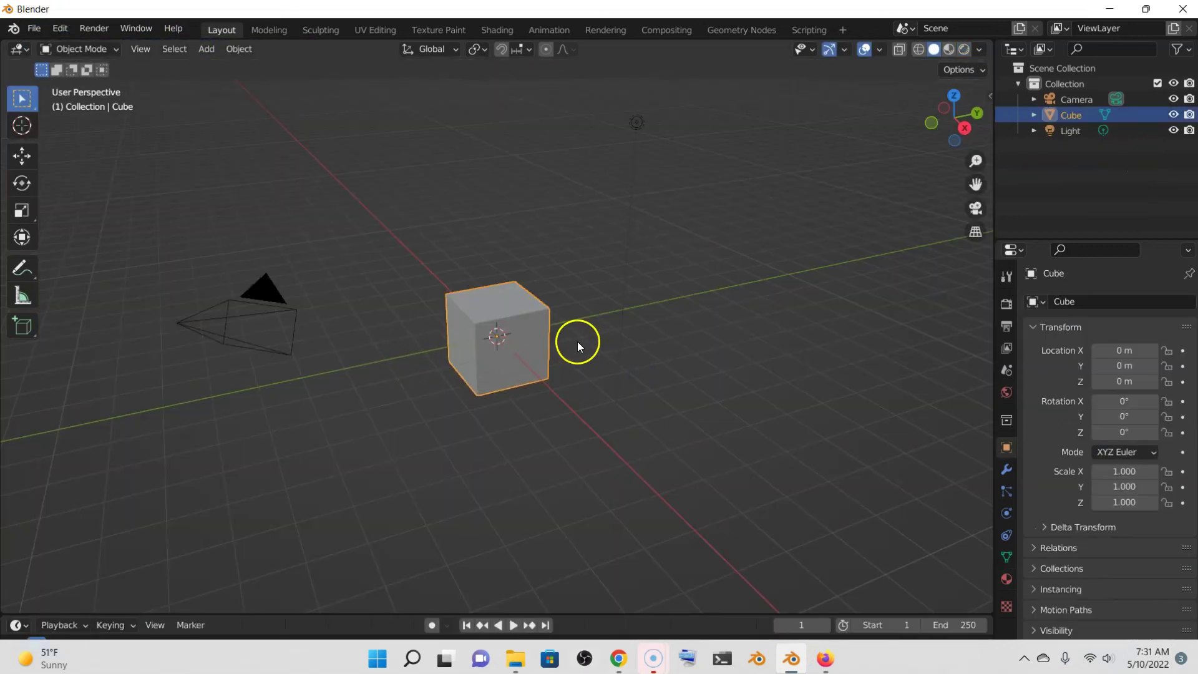
key("Delete")
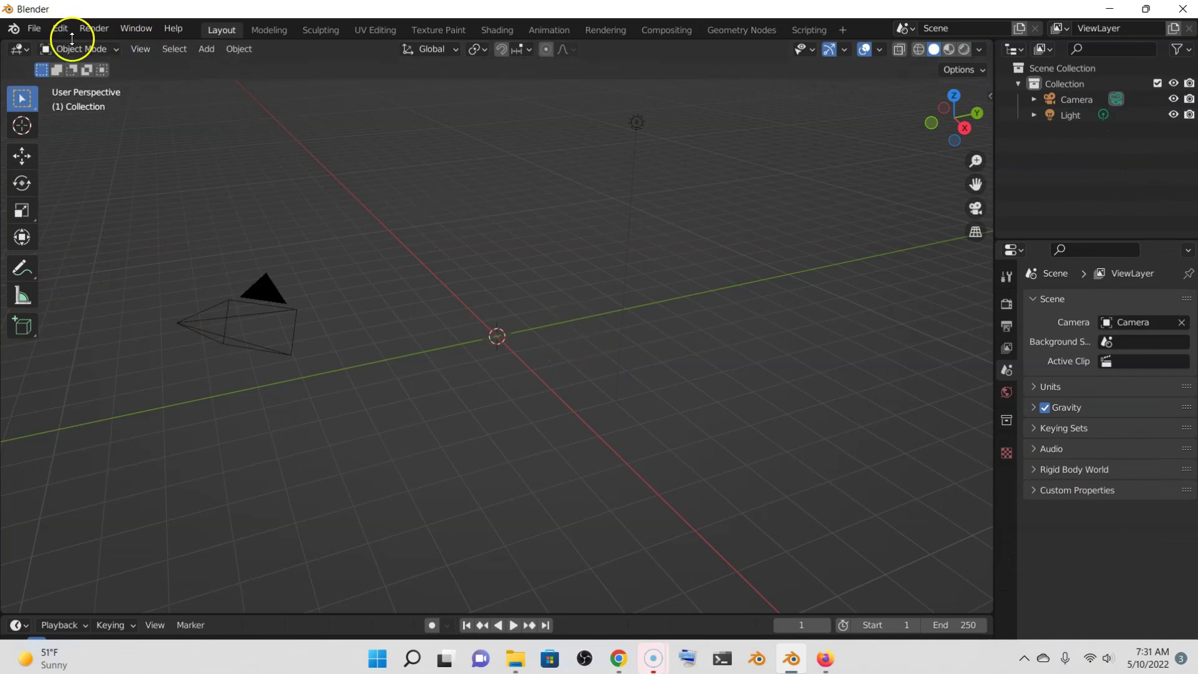
Import T-Pose Model.glb from the Plask/Anim7 folder as glTF 2.0.
left_click(34, 29)
mouse_move(83, 241)
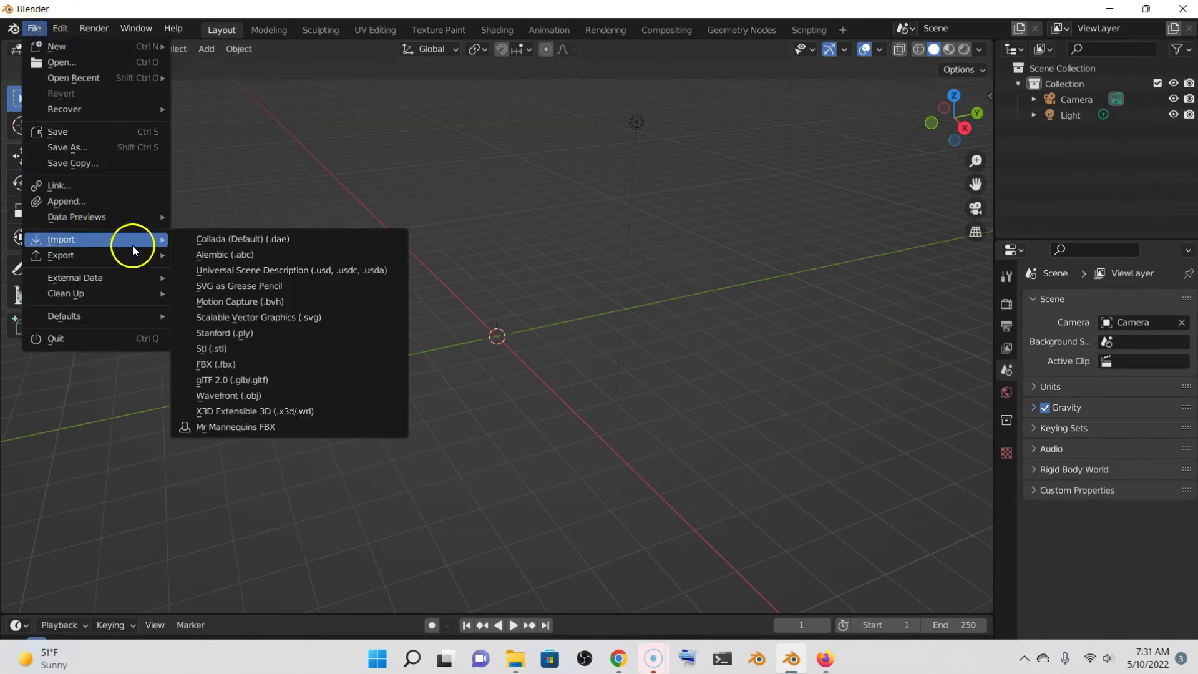
left_click(255, 382)
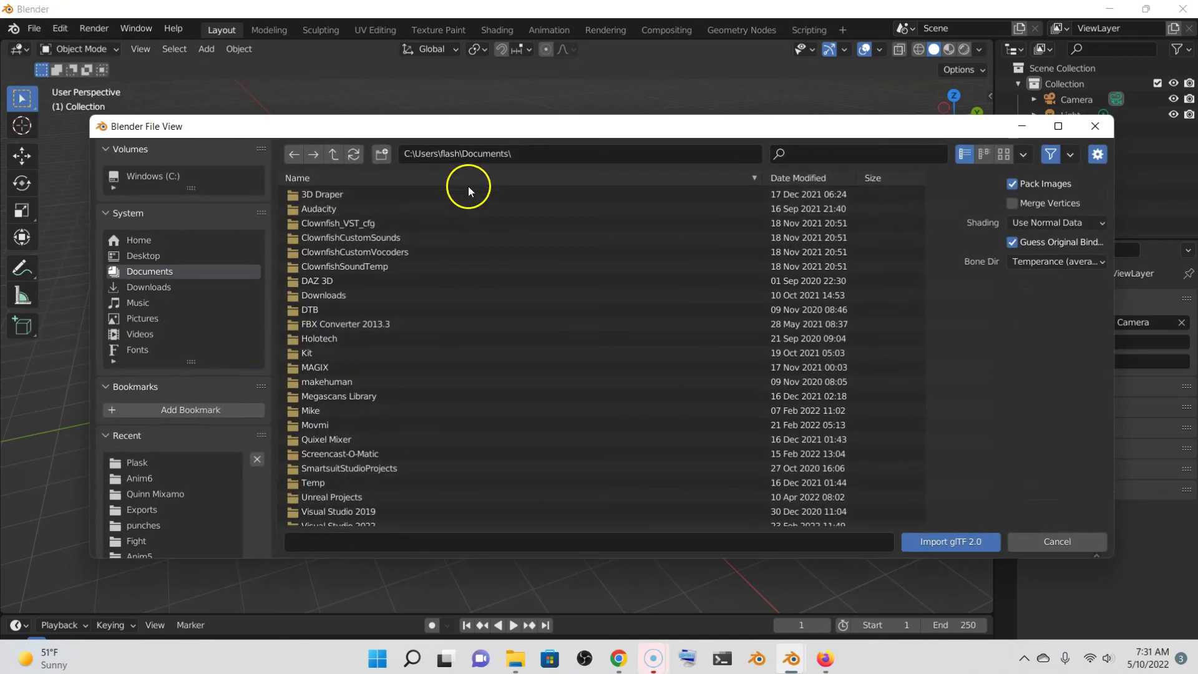
left_click(138, 462)
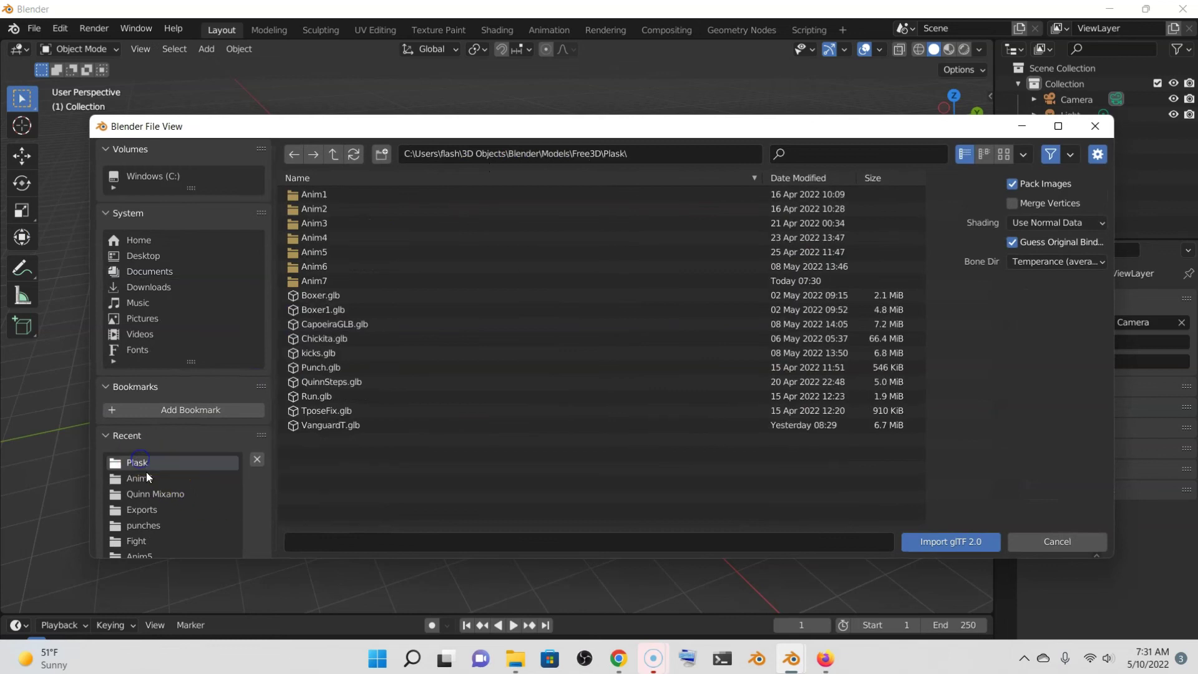
left_click(316, 282)
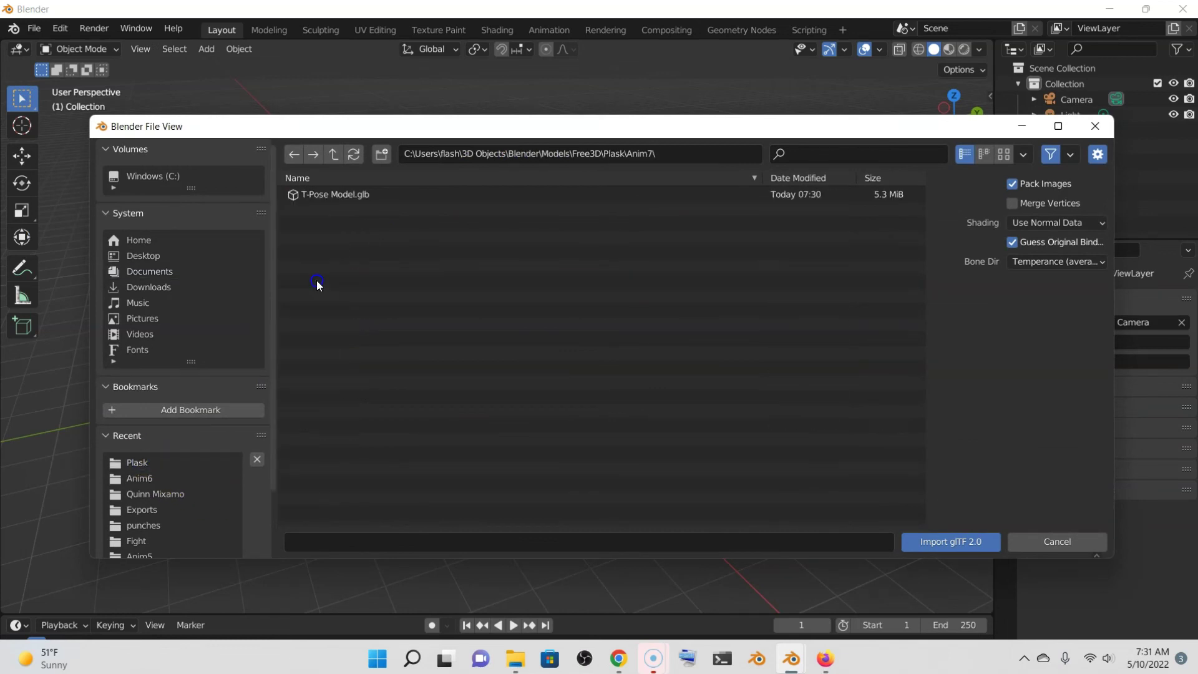
left_click(350, 194)
left_click(951, 541)
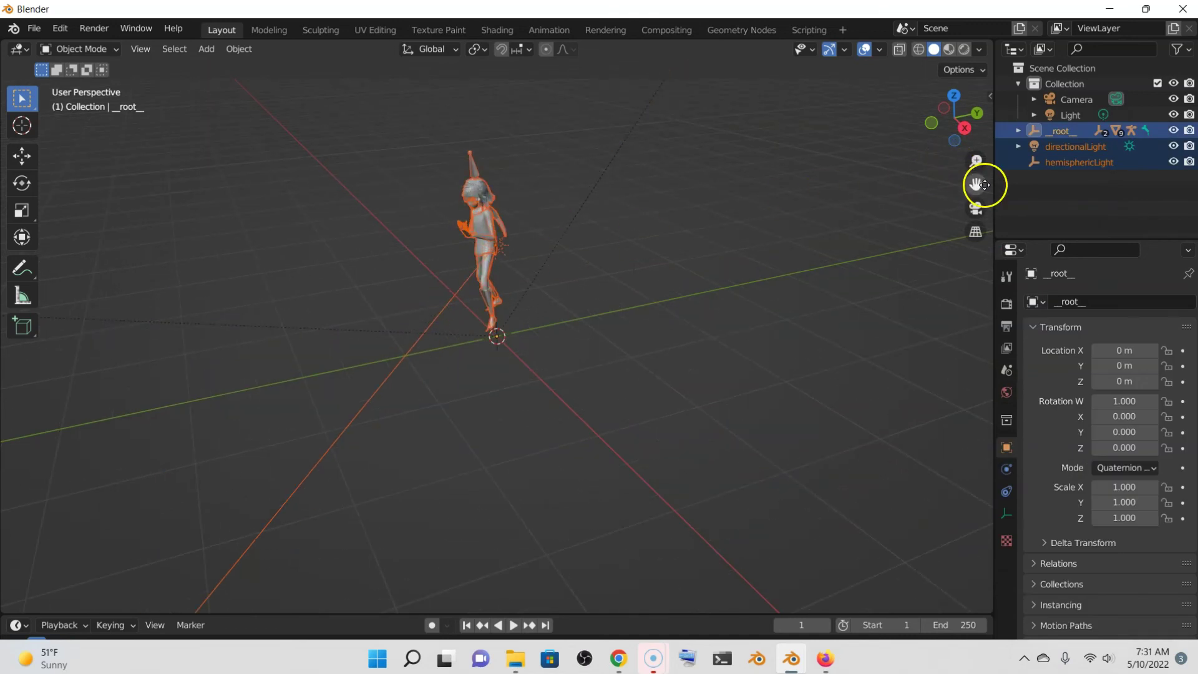
Zoom in on the imported character and start playing its boxing animation.
left_click_drag(975, 184, 741, 292)
scroll(741, 291, "up", 4)
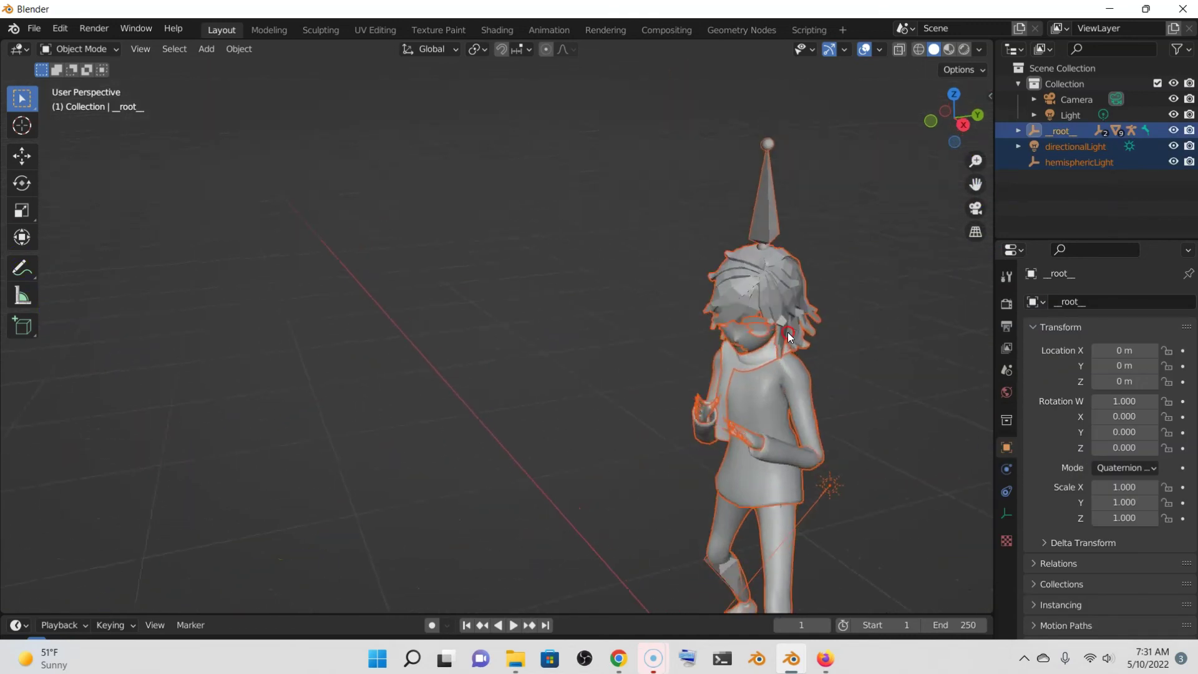
middle_click_drag(743, 302, 573, 552)
left_click(513, 625)
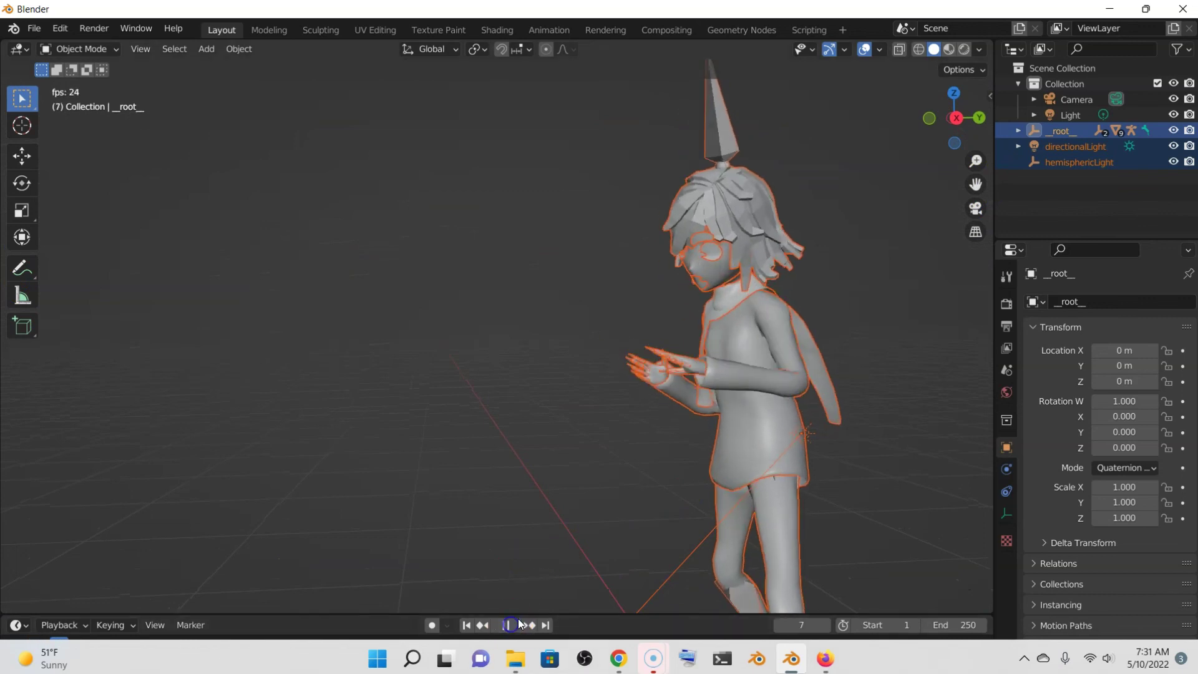
Watch the animation in Rendered shading, then pause playback at frame 248.
left_click(965, 49)
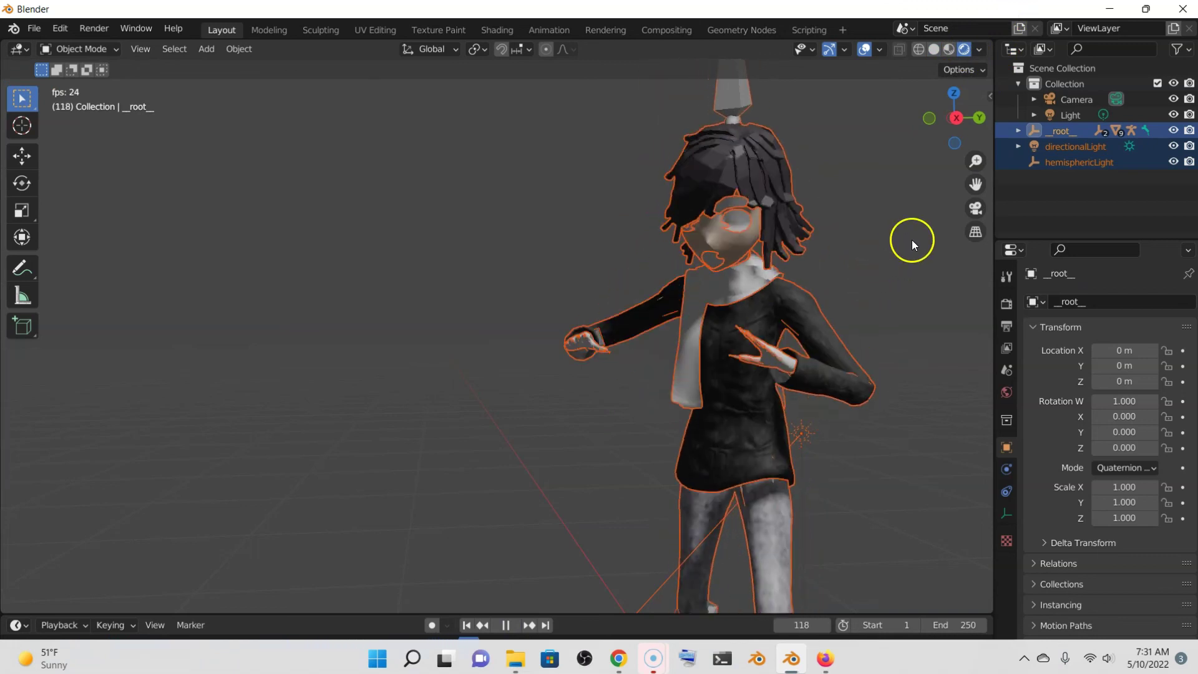
left_click_drag(987, 194, 884, 283)
scroll(884, 282, "up", 3)
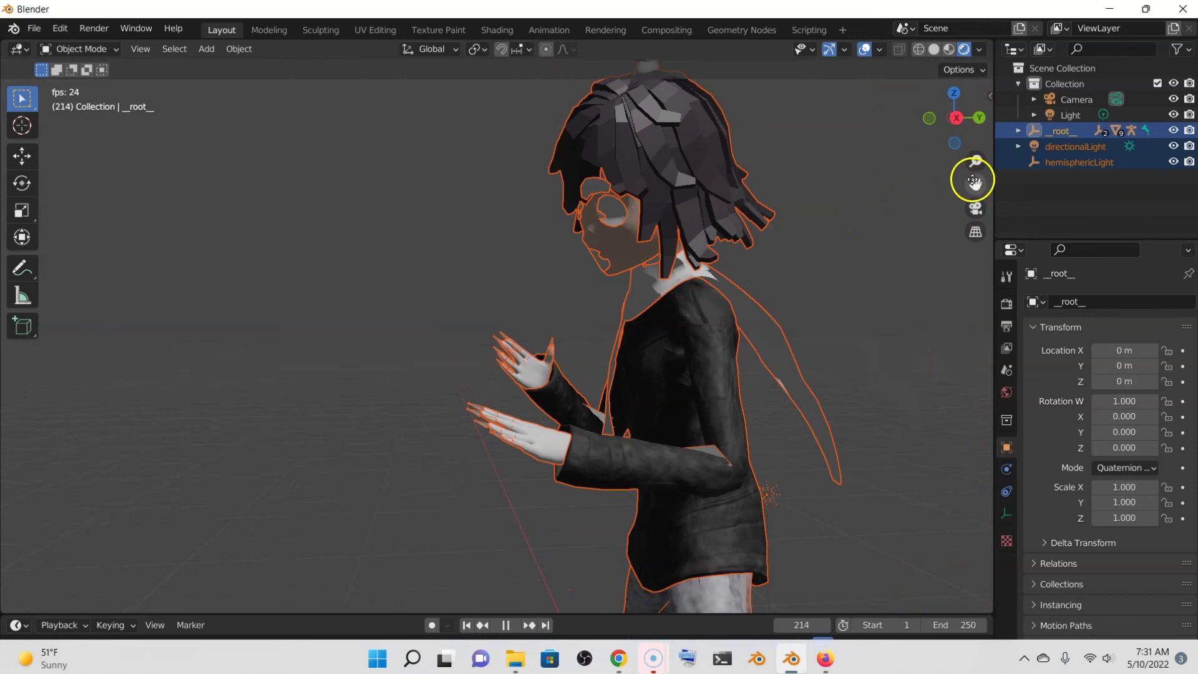
left_click_drag(976, 184, 953, 184)
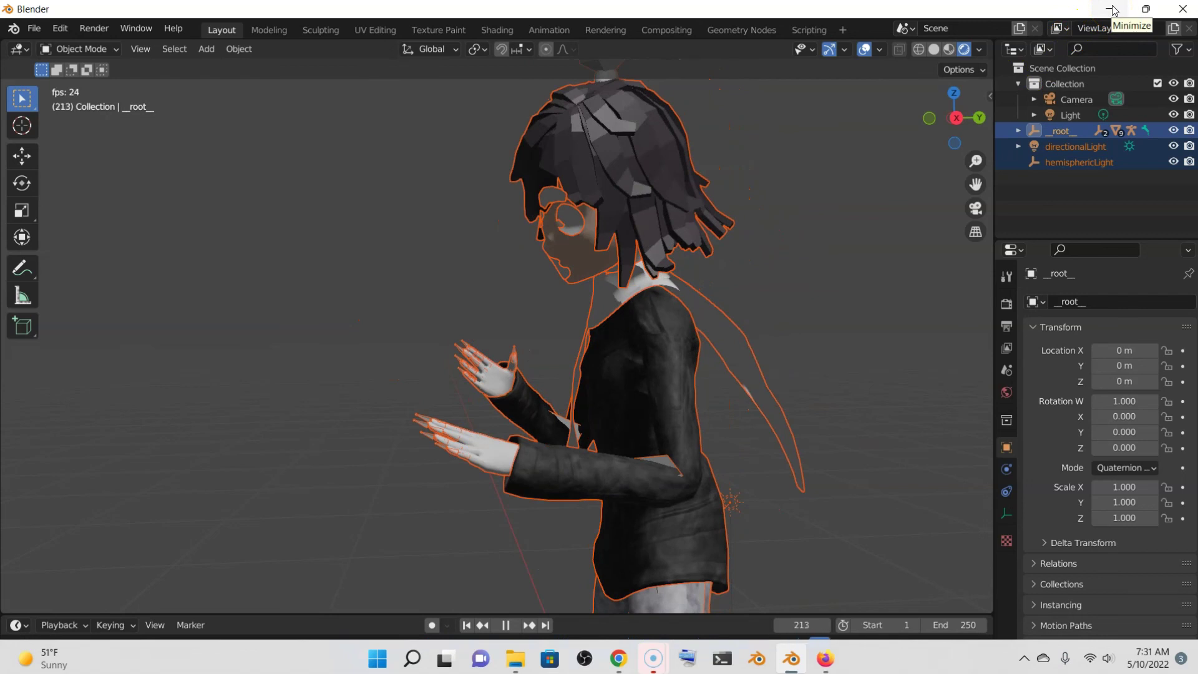
left_click(725, 459)
left_click(504, 626)
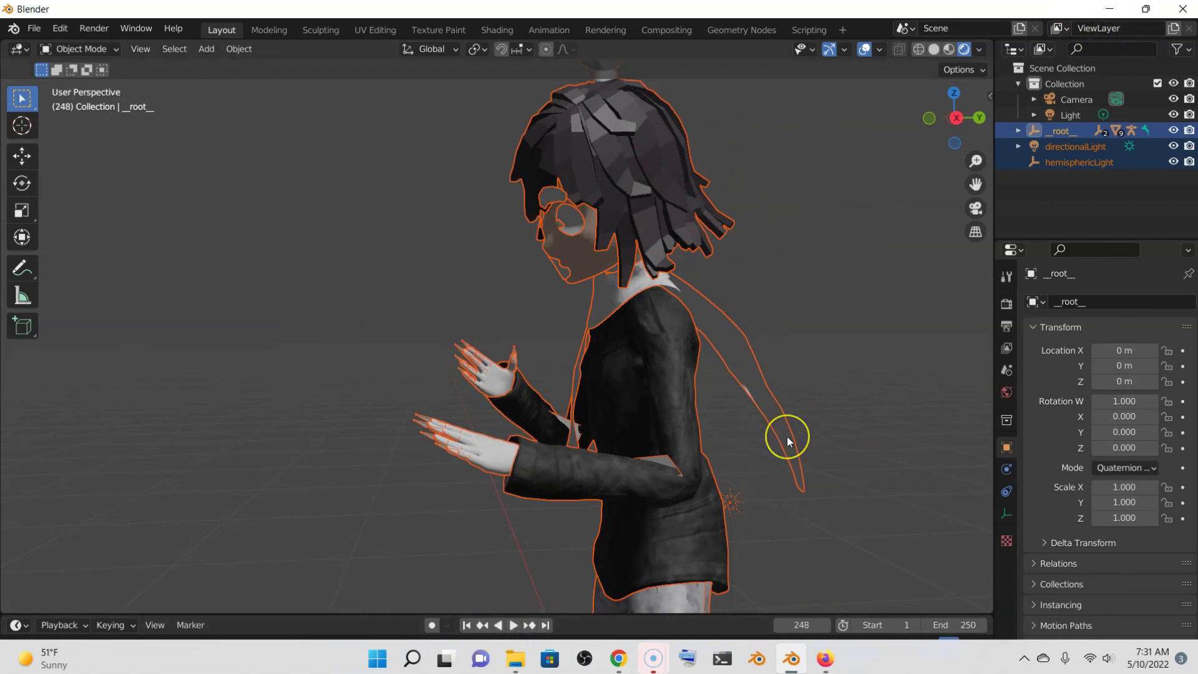